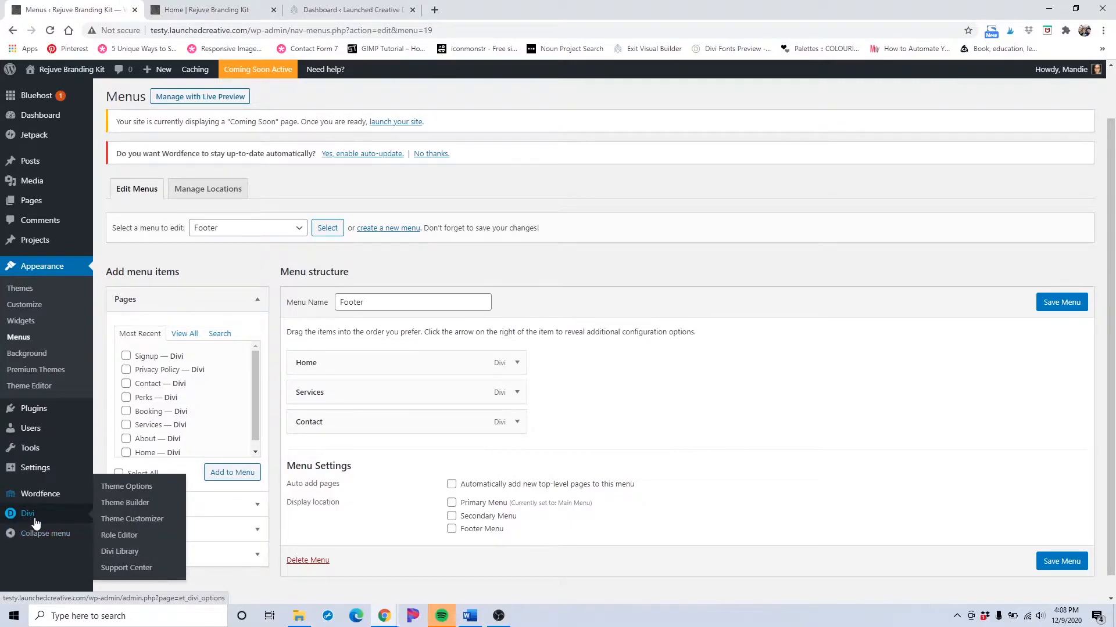
Check the live home page header and open the Default Website Template's Global Header for editing in the Divi Theme Builder.
left_click(114, 505)
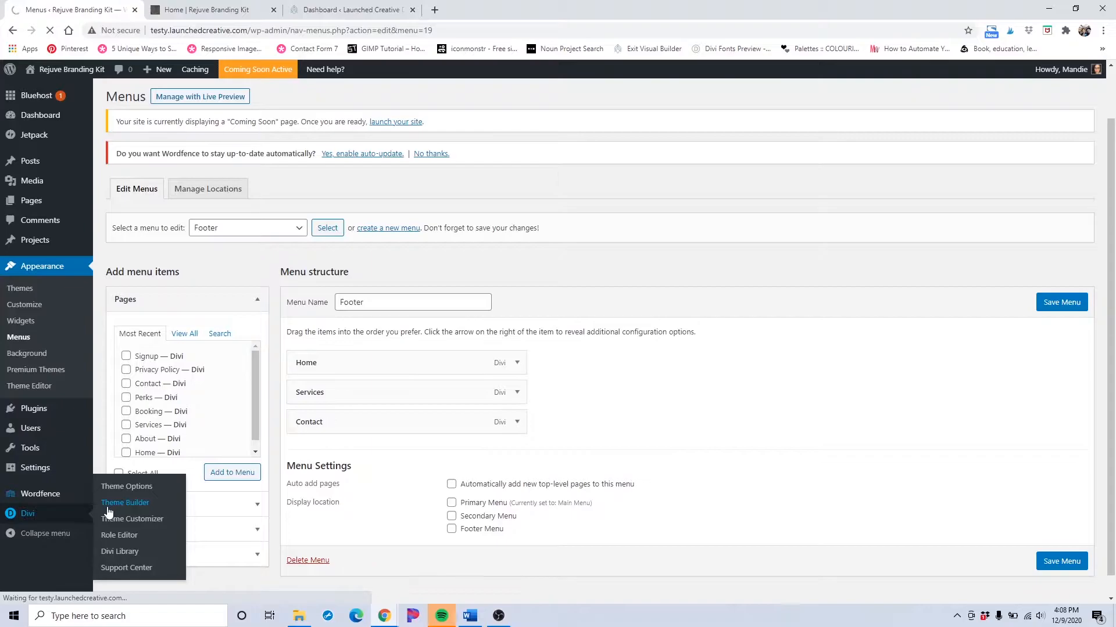
left_click(209, 10)
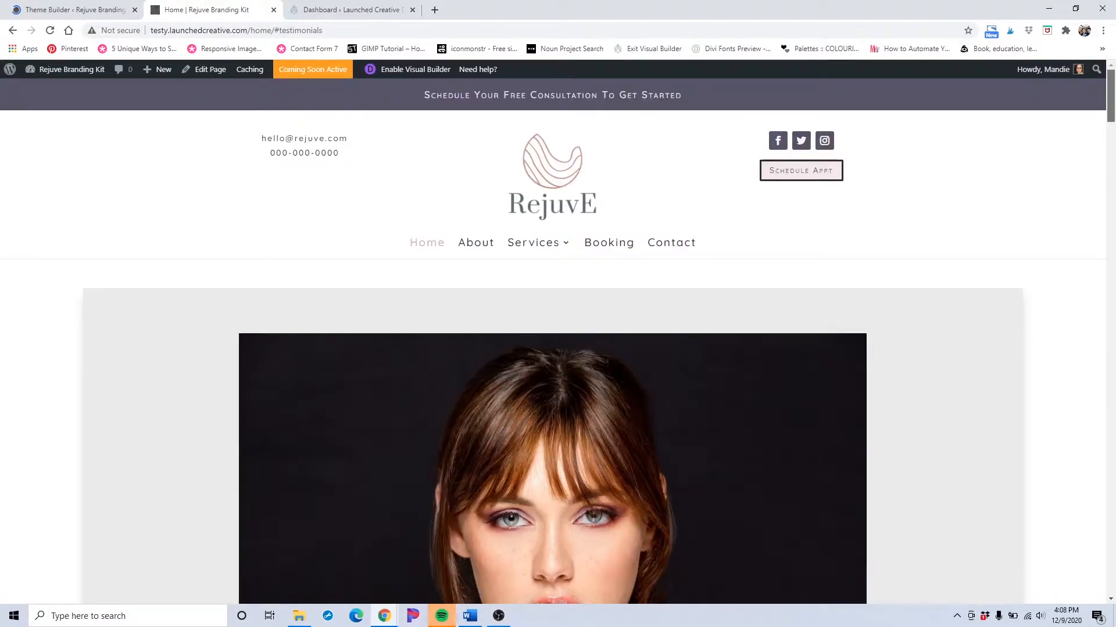
left_click(800, 170)
left_click_drag(1111, 550, 1110, 93)
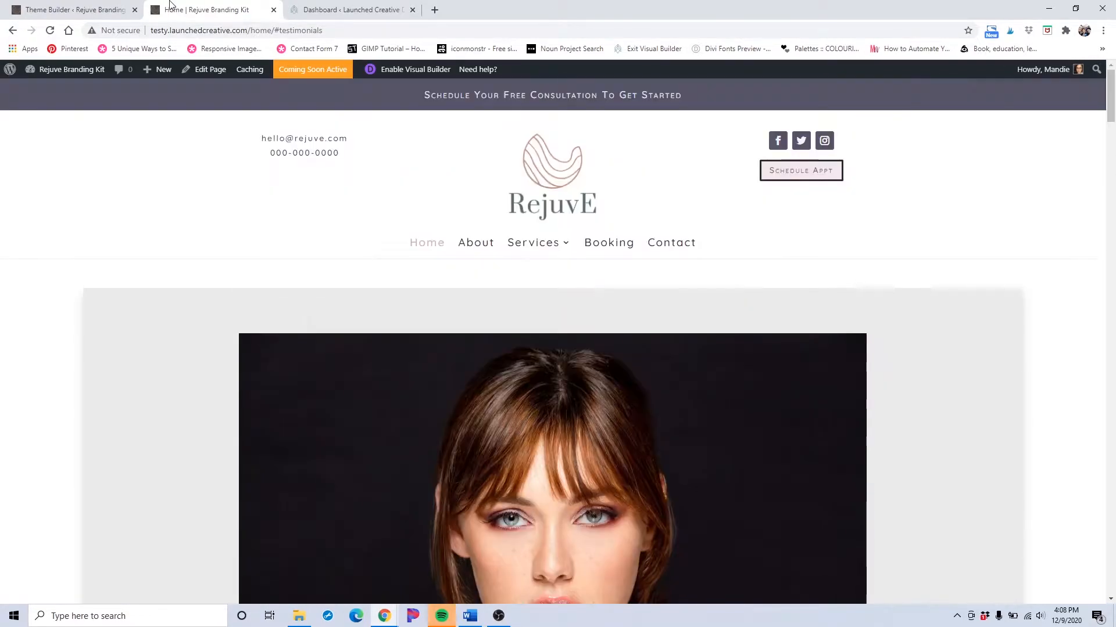
left_click(46, 8)
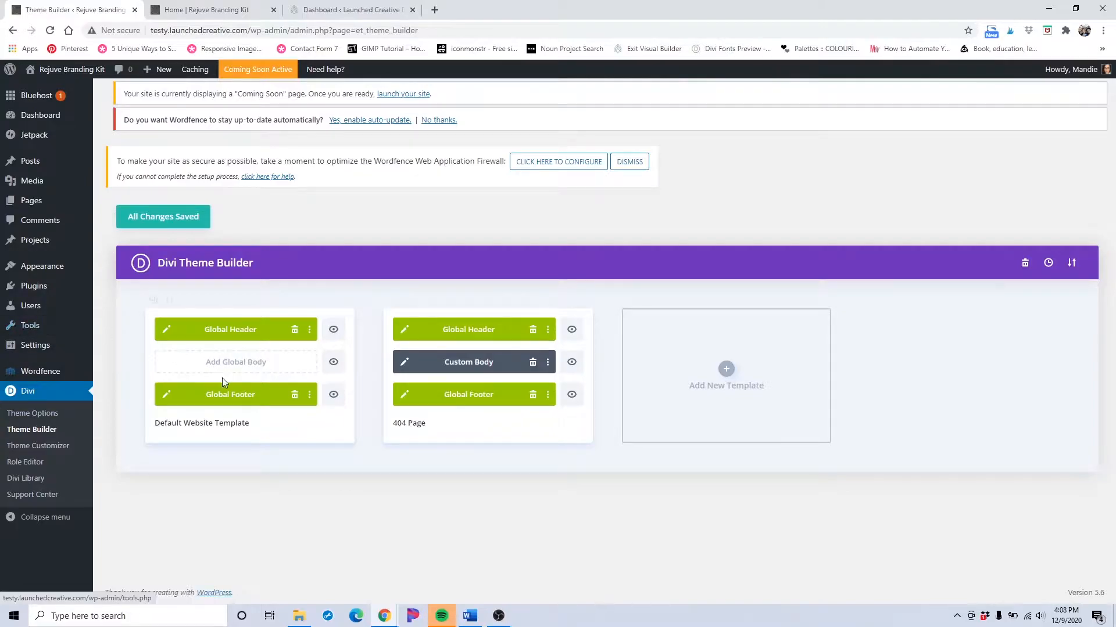
left_click(168, 331)
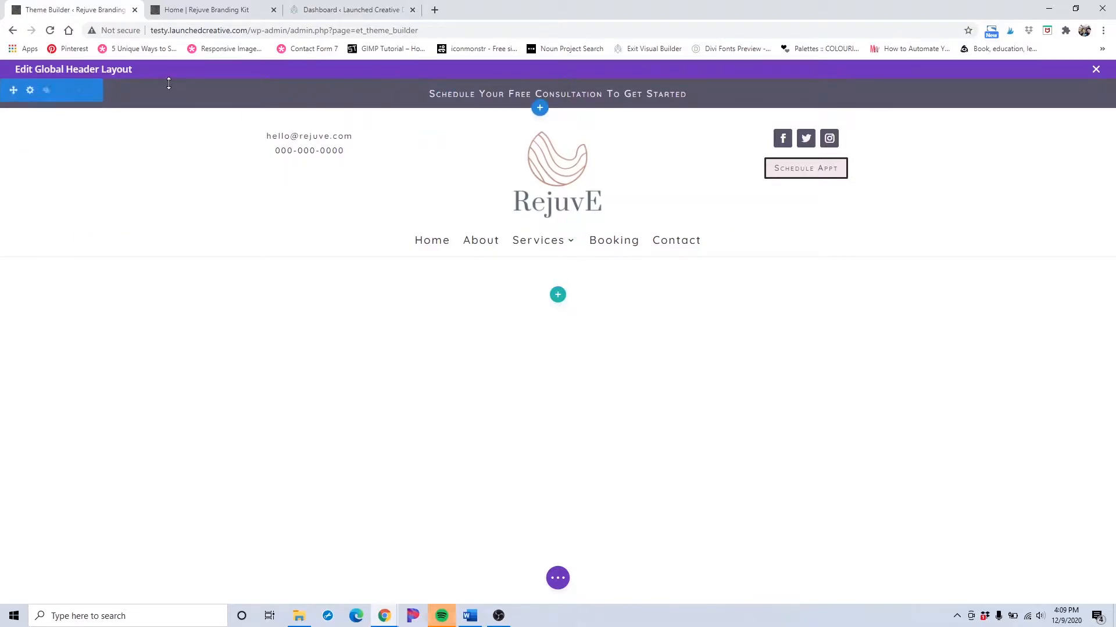
Try a light pink background on the header's announcement bar section and restore the dark grey-purple swatch.
left_click(29, 93)
left_click(772, 247)
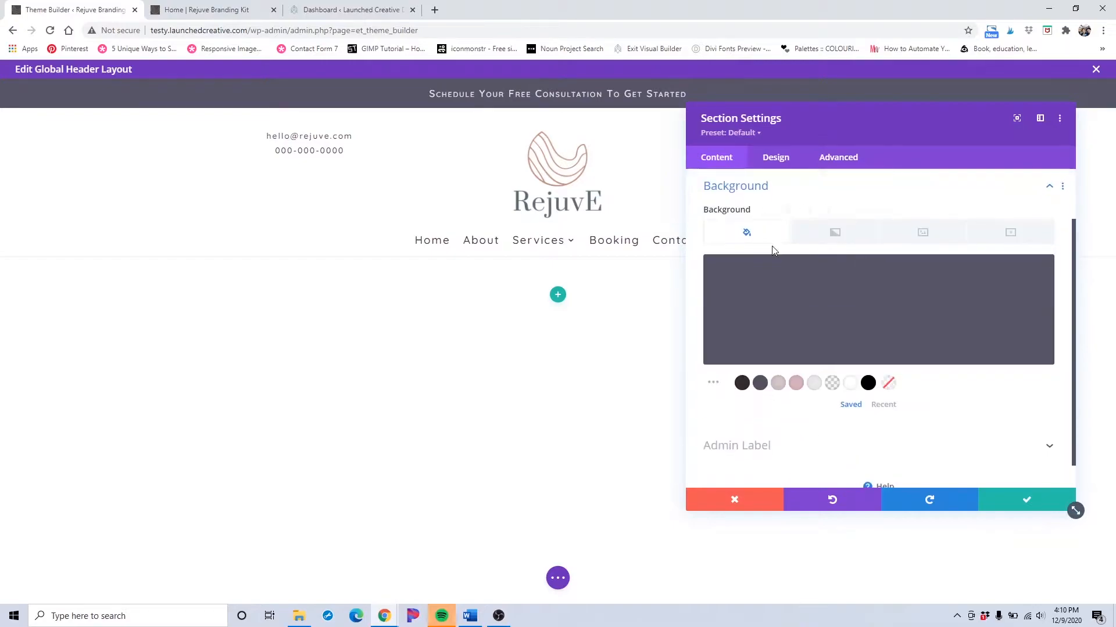
left_click(778, 383)
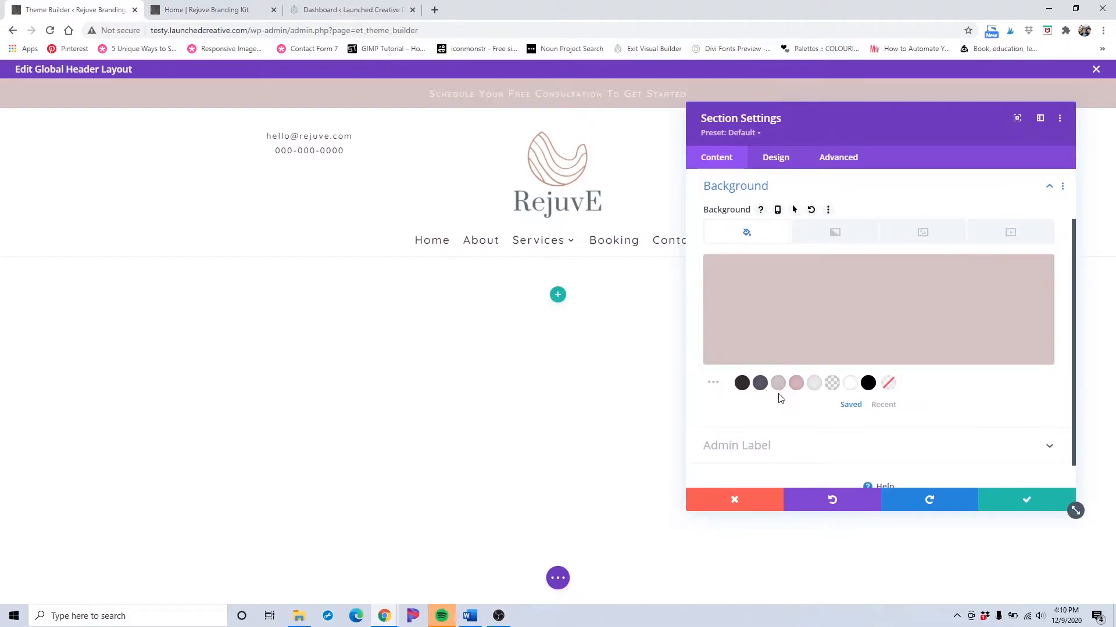
left_click(760, 382)
left_click(1002, 503)
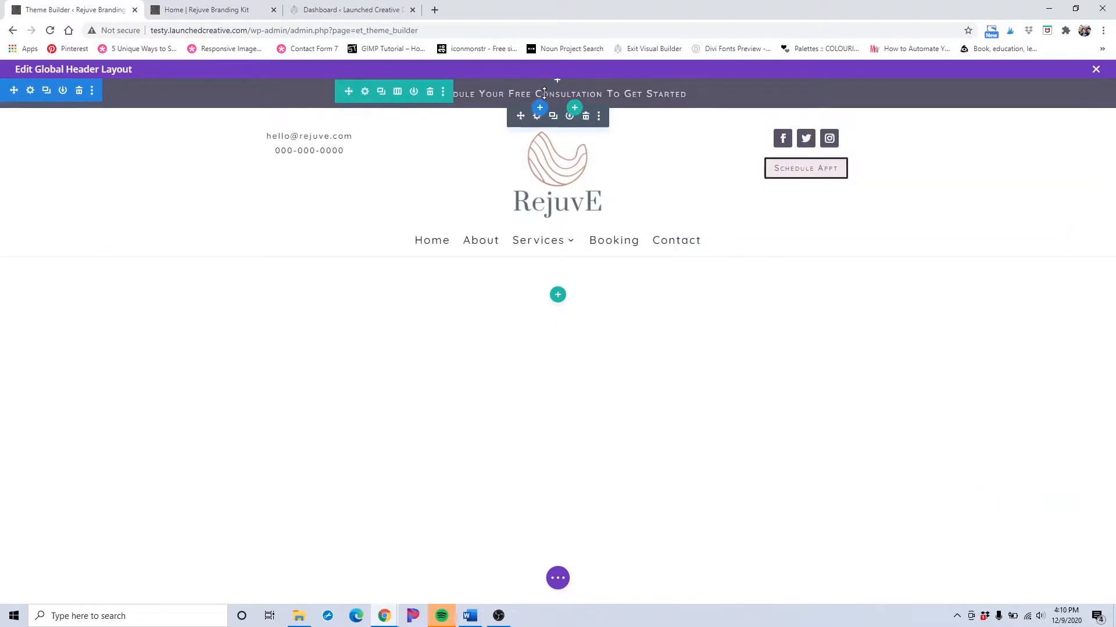
Set the "Schedule Your Free Consultation To Get Started" text module's link to the Booking page.
left_click(537, 116)
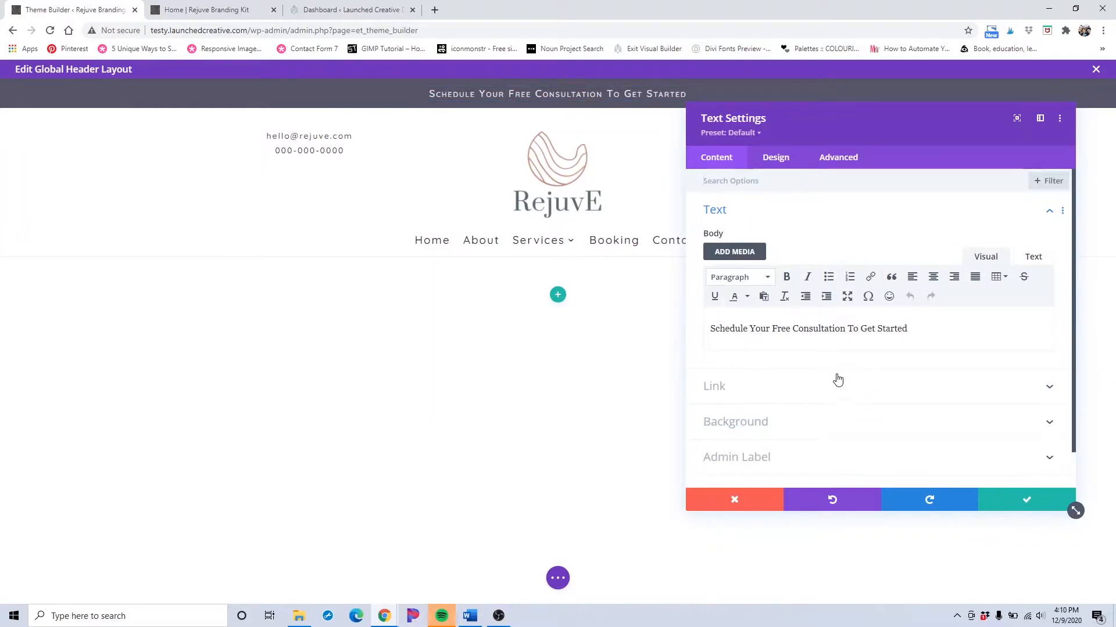
scroll(808, 352, "down", 1)
left_click(800, 346)
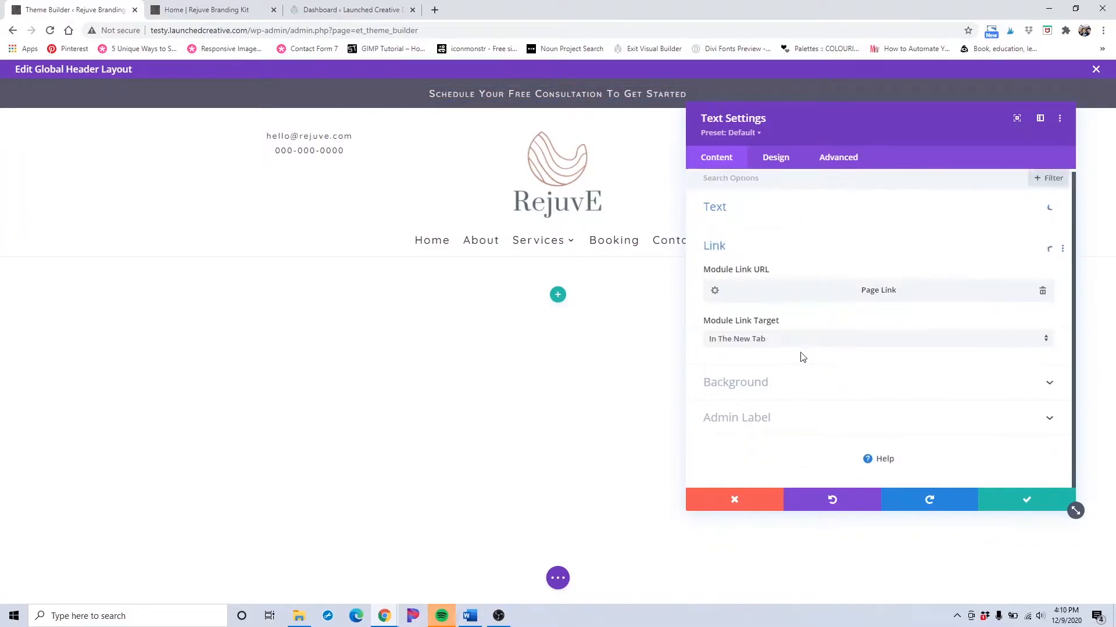
left_click(715, 292)
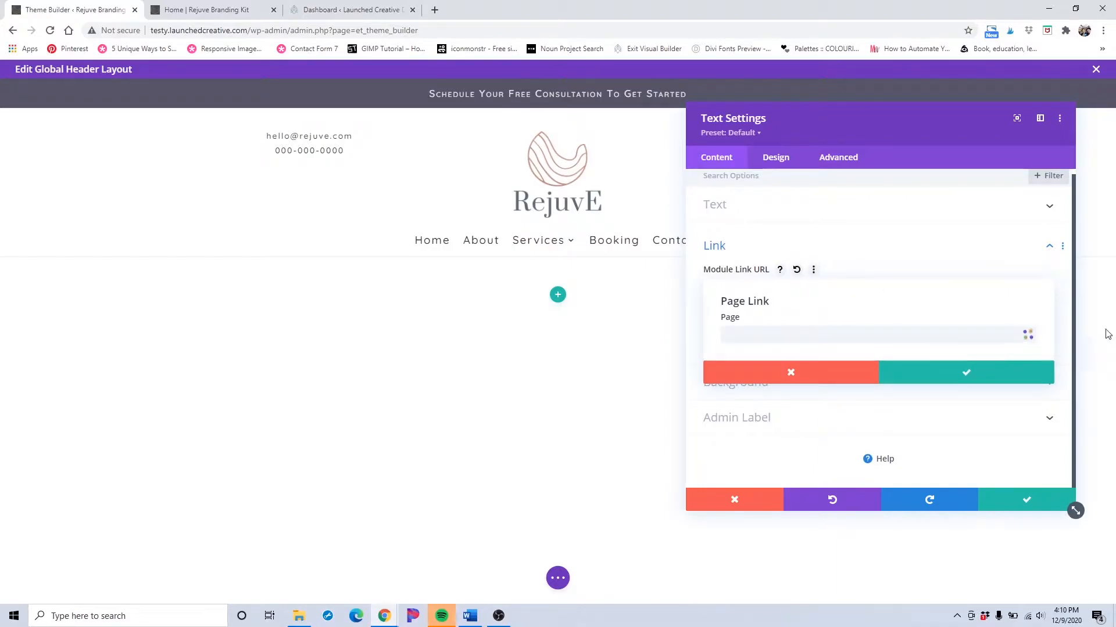
left_click(798, 344)
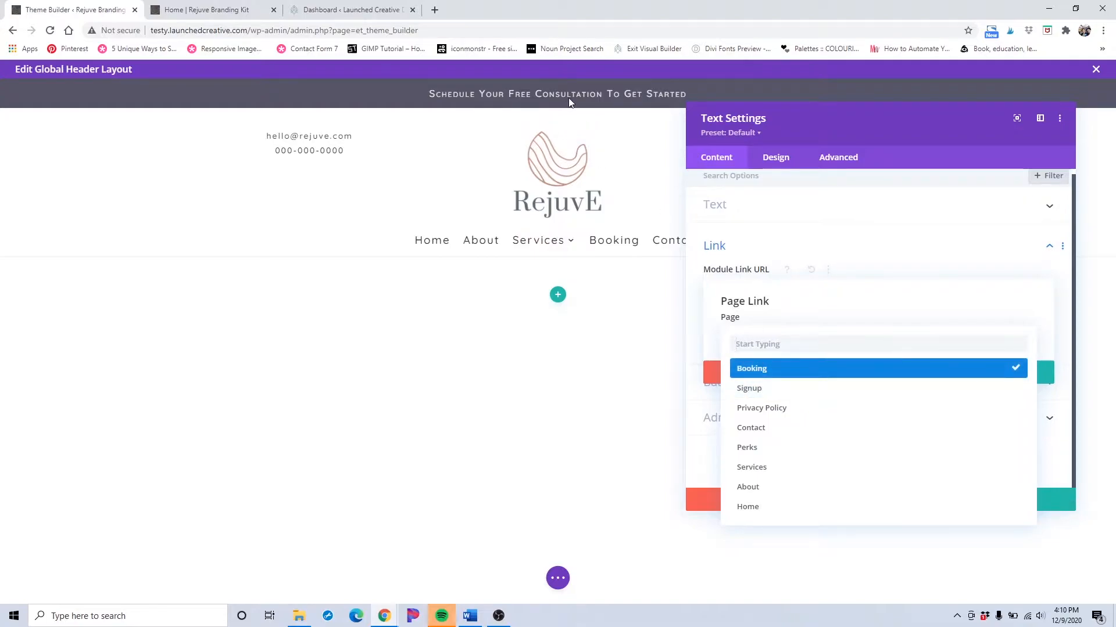
left_click(821, 373)
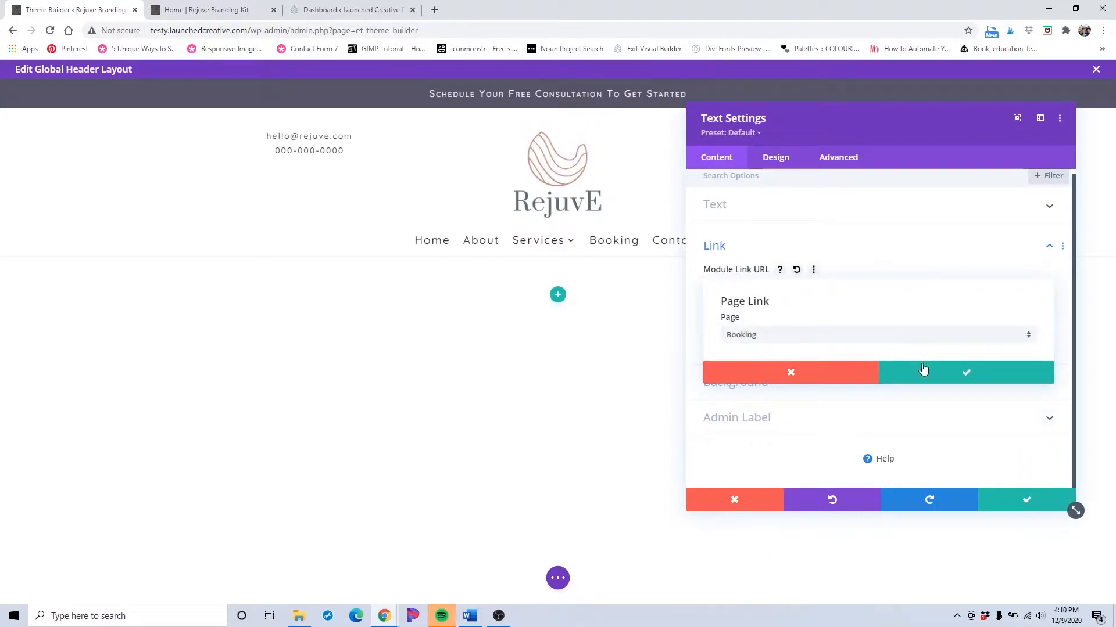
left_click(923, 375)
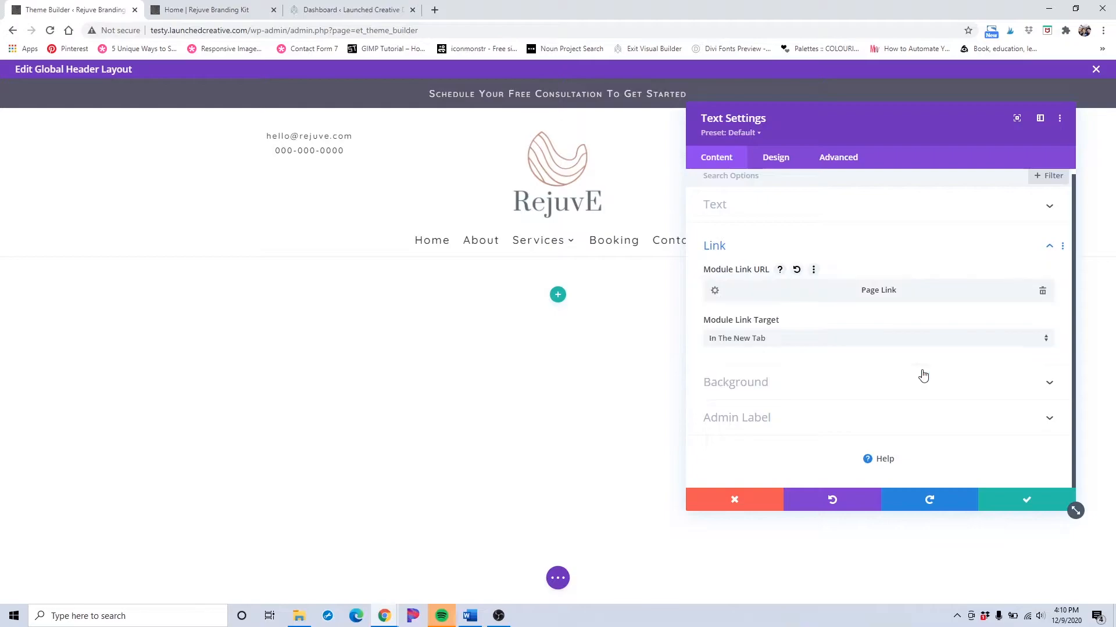
Examine the heading, body text and link styling options of the announcement text module, along with its link settings.
left_click(771, 163)
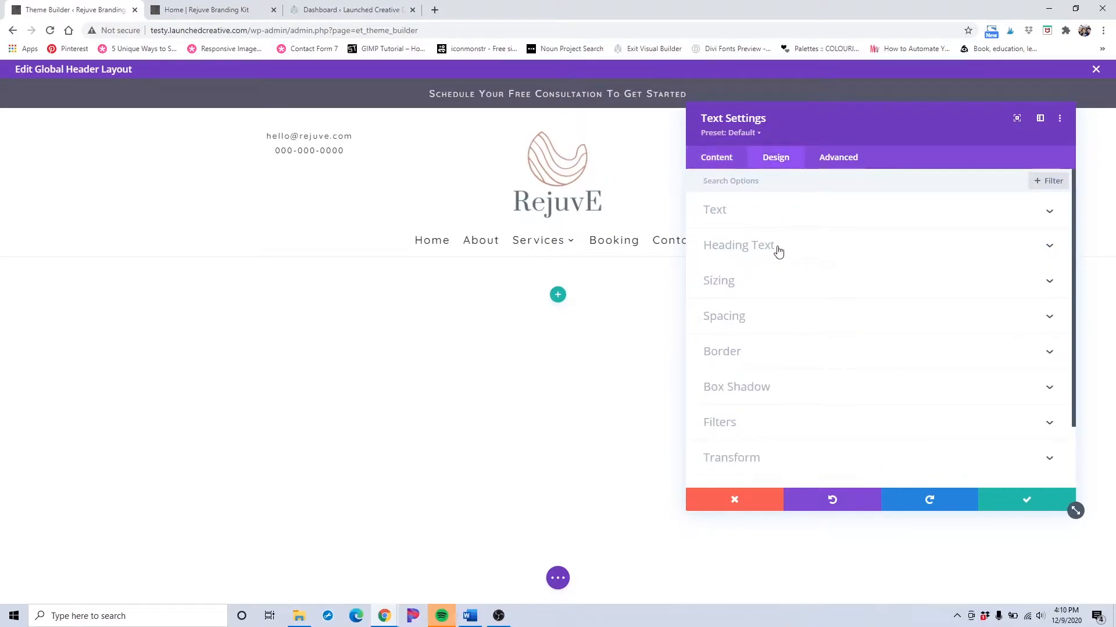
left_click(778, 246)
scroll(779, 230, "up", 2)
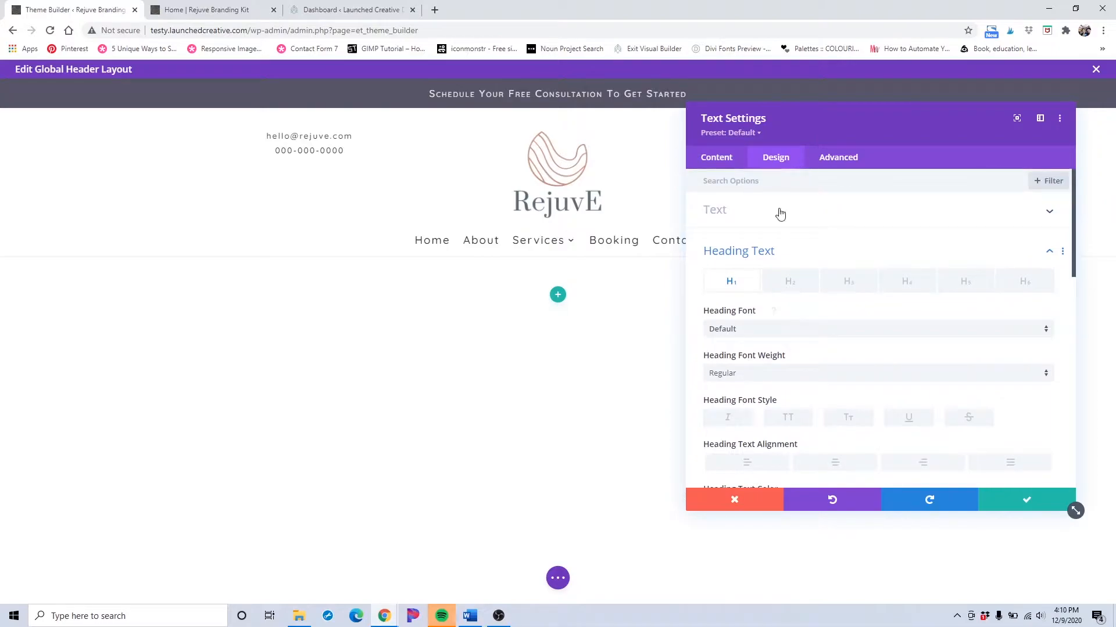
left_click(780, 214)
scroll(793, 311, "down", 2)
scroll(808, 319, "down", 1)
scroll(820, 322, "up", 2)
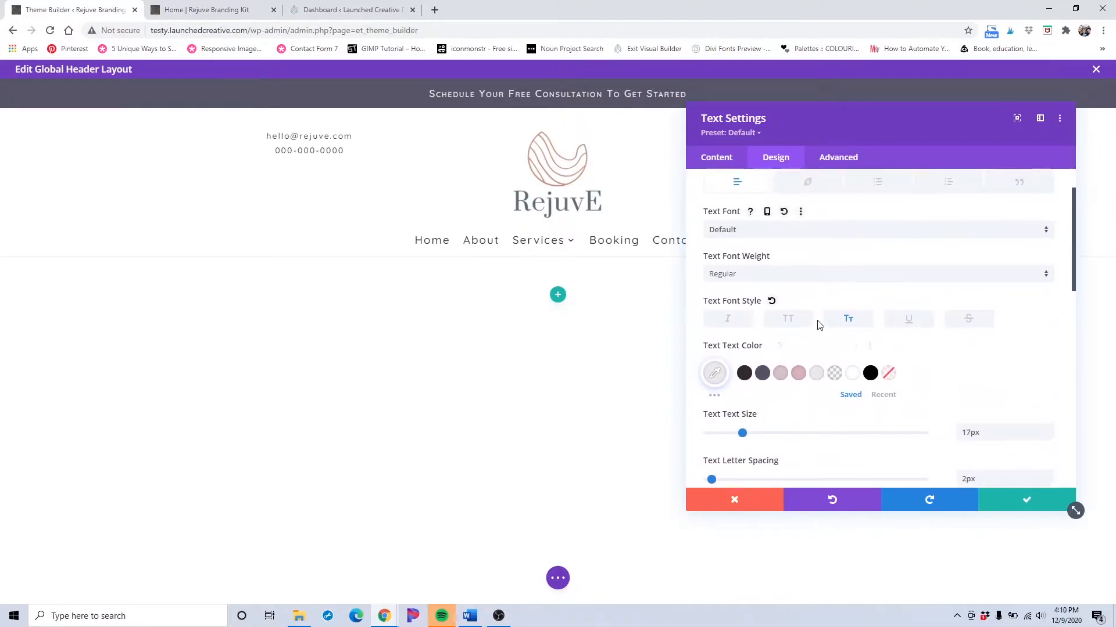
scroll(818, 314, "up", 1)
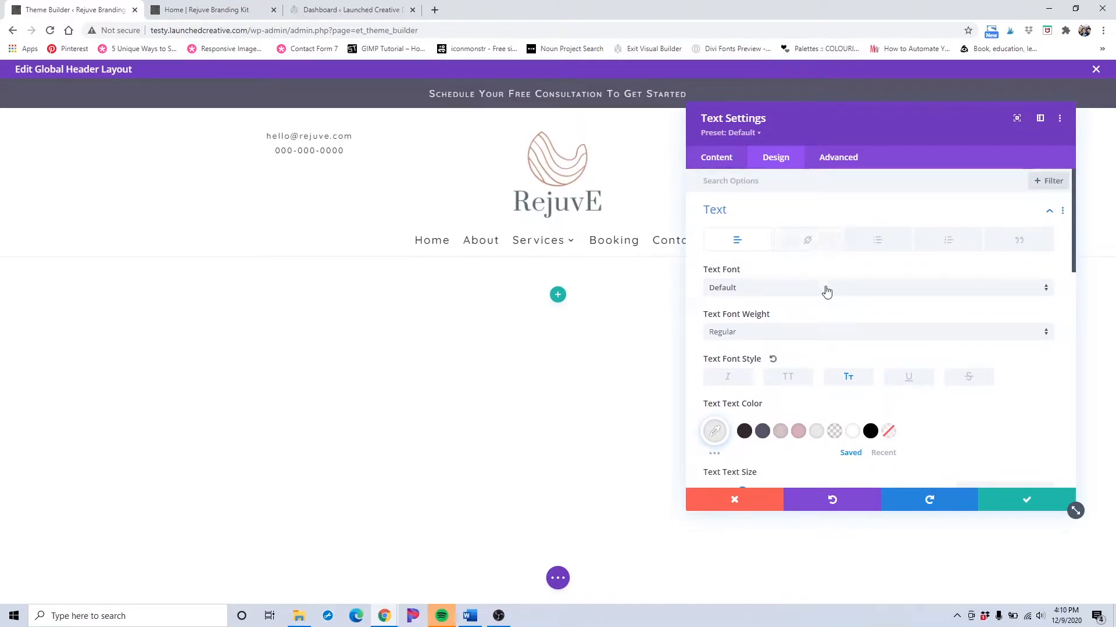
left_click(819, 242)
scroll(767, 330, "down", 2)
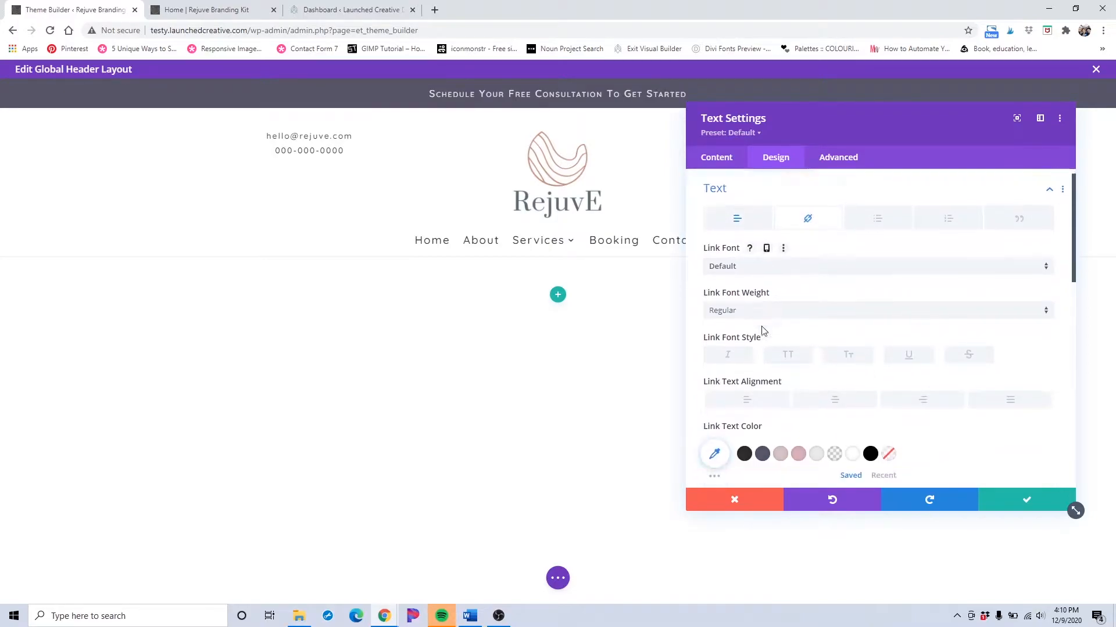
left_click(733, 157)
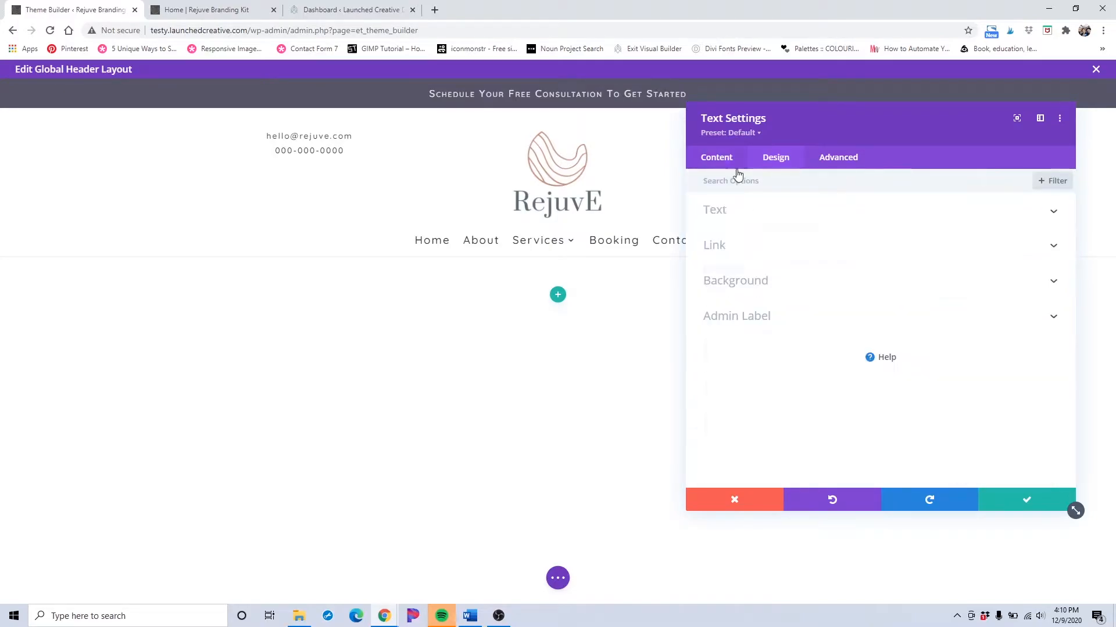
left_click(756, 245)
left_click(775, 157)
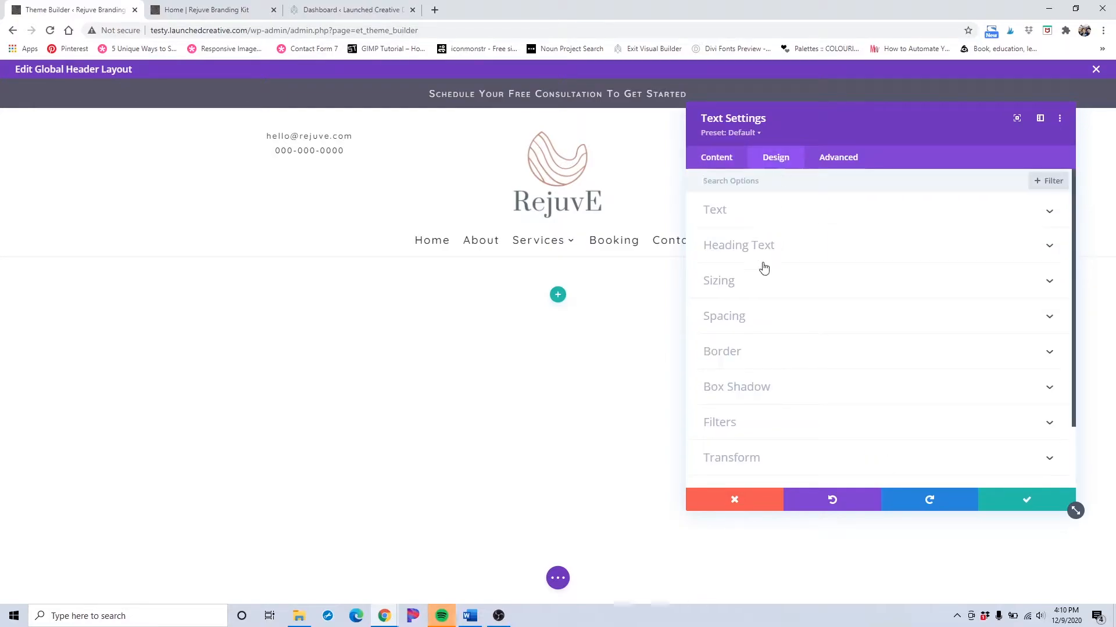
Try a pink link text color on the announcement text module and reset it to the default.
left_click(785, 219)
scroll(800, 375, "down", 1)
scroll(801, 375, "down", 1)
left_click(781, 361)
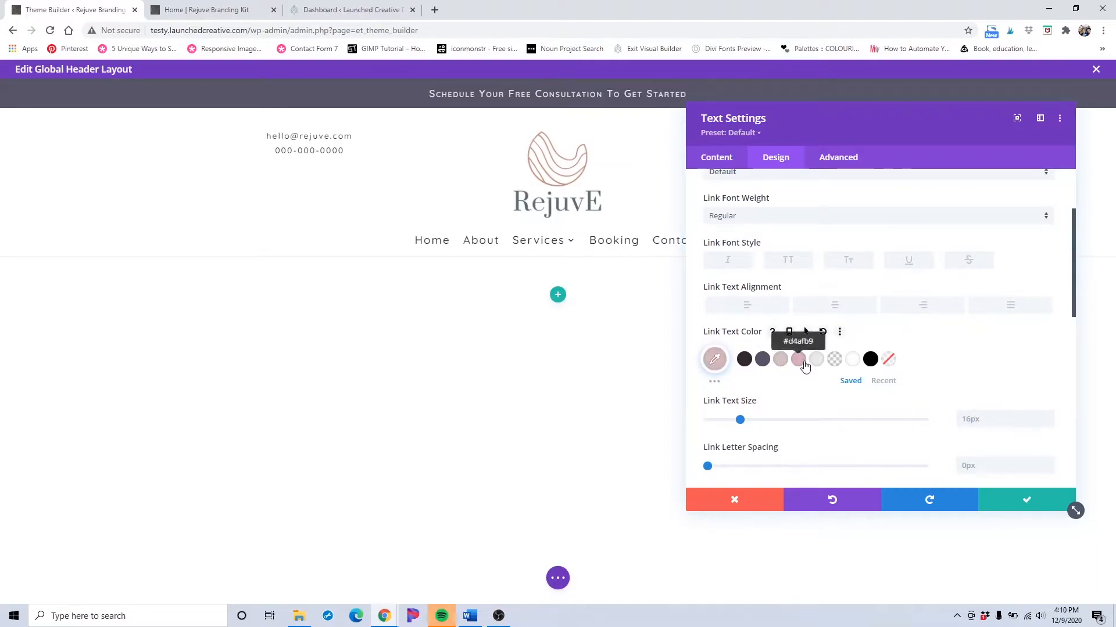
scroll(805, 367, "up", 2)
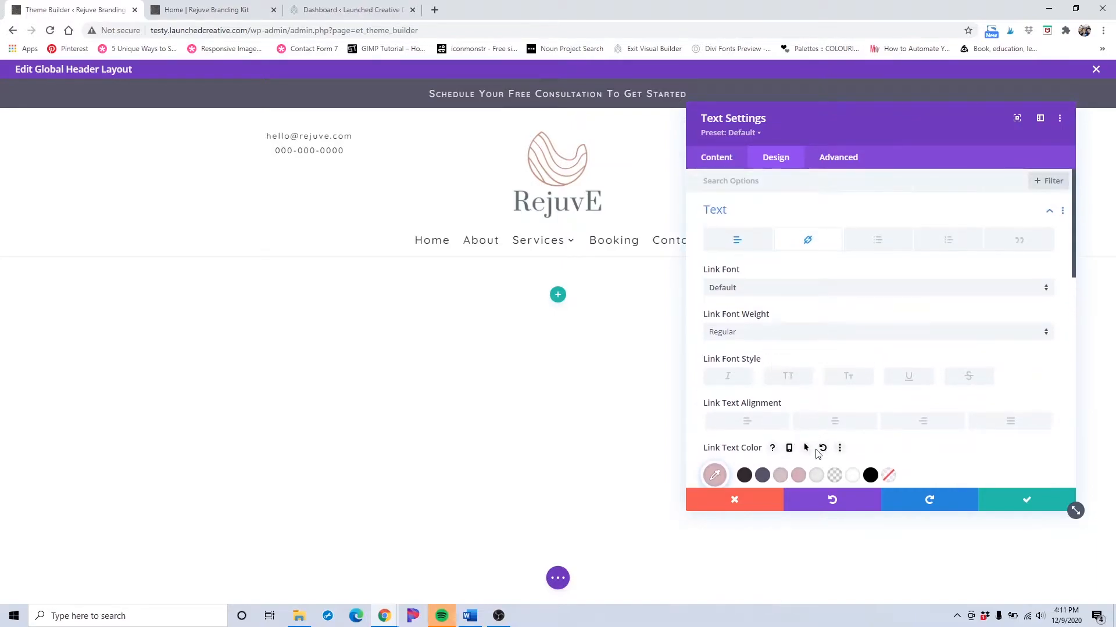
left_click(822, 448)
Set the announcement text module's H1 heading text color to #d3c1c3.
scroll(831, 346, "down", 5)
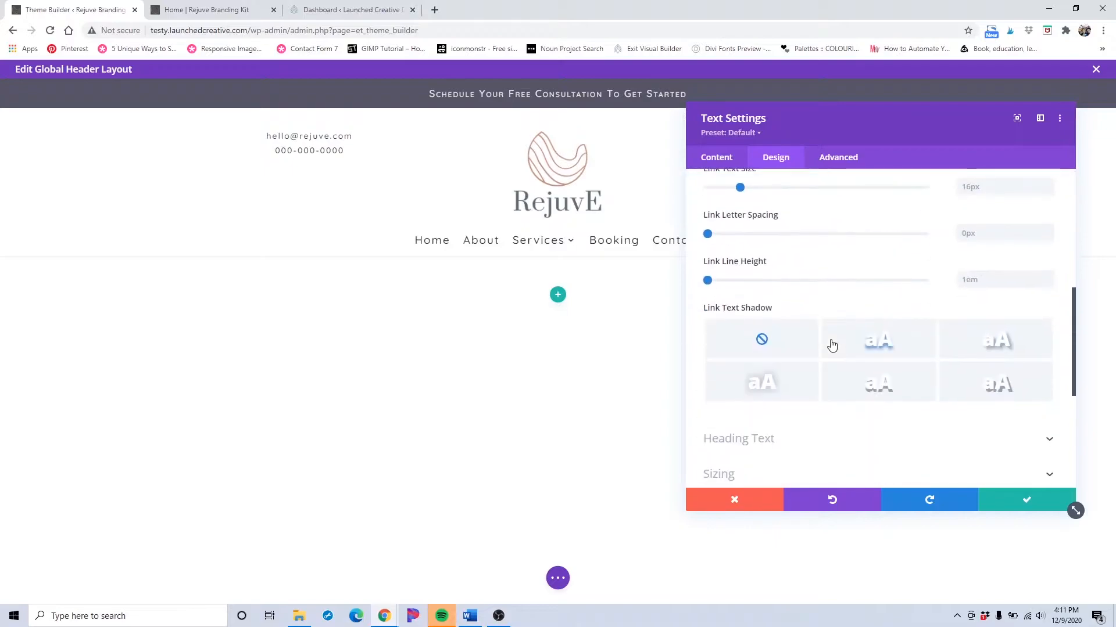
left_click(792, 324)
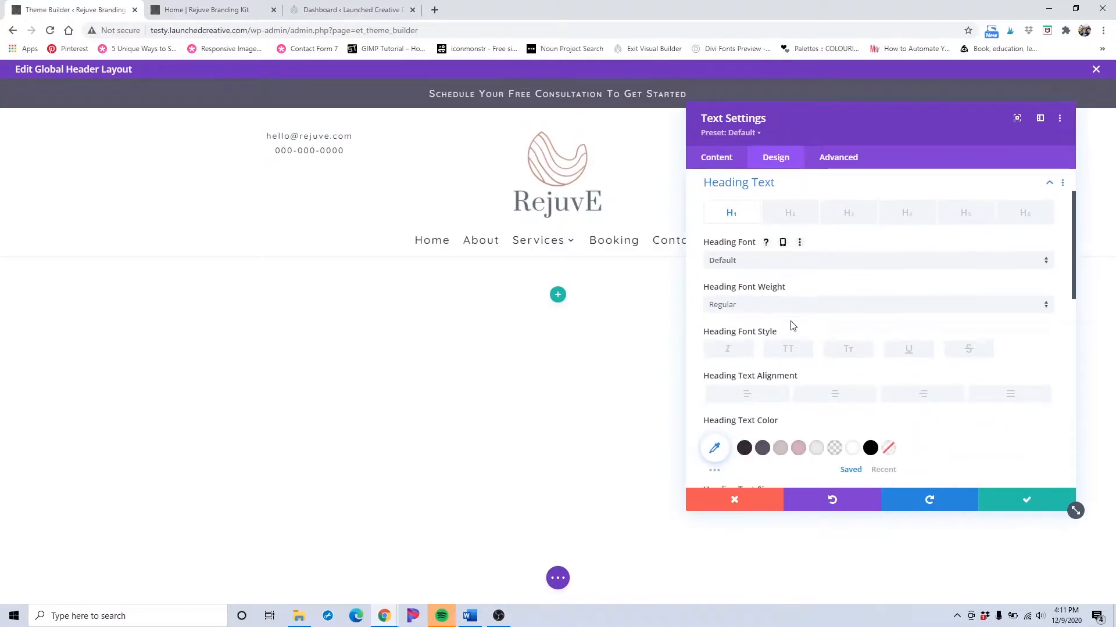
scroll(792, 337, "down", 2)
left_click(783, 340)
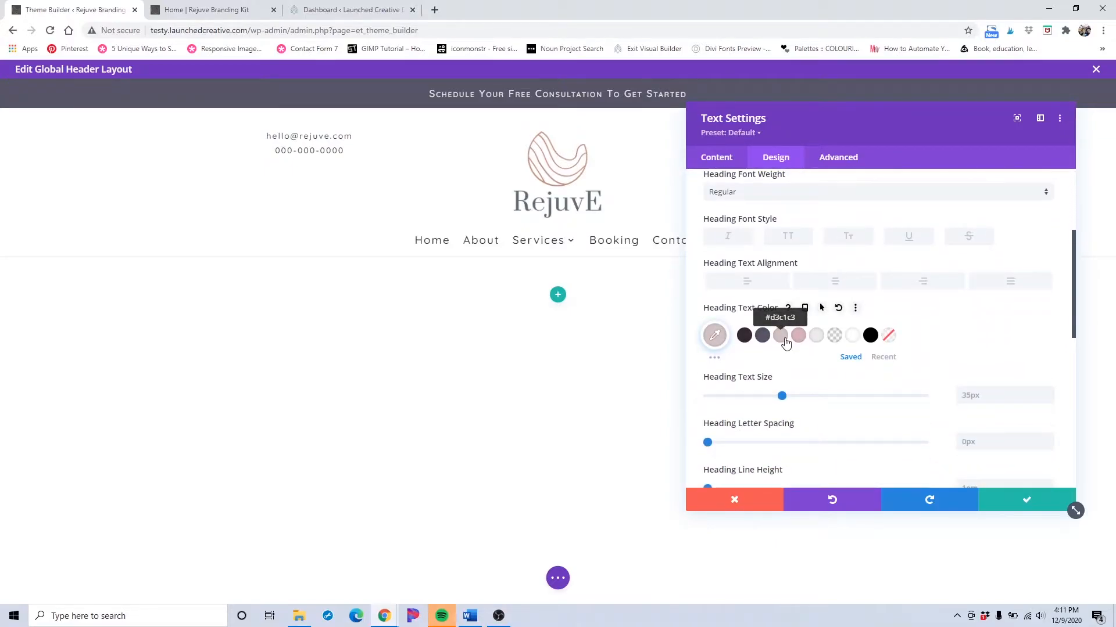
scroll(783, 346, "up", 3)
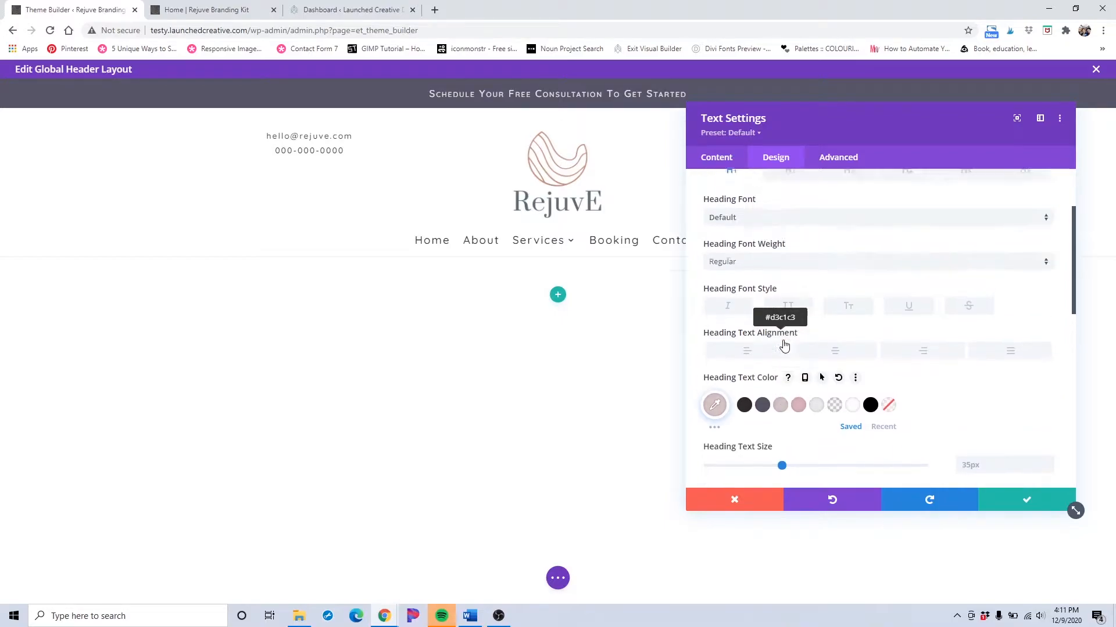
Compare the announcement module's regular text styling with its link styling, and check its content options.
left_click(768, 211)
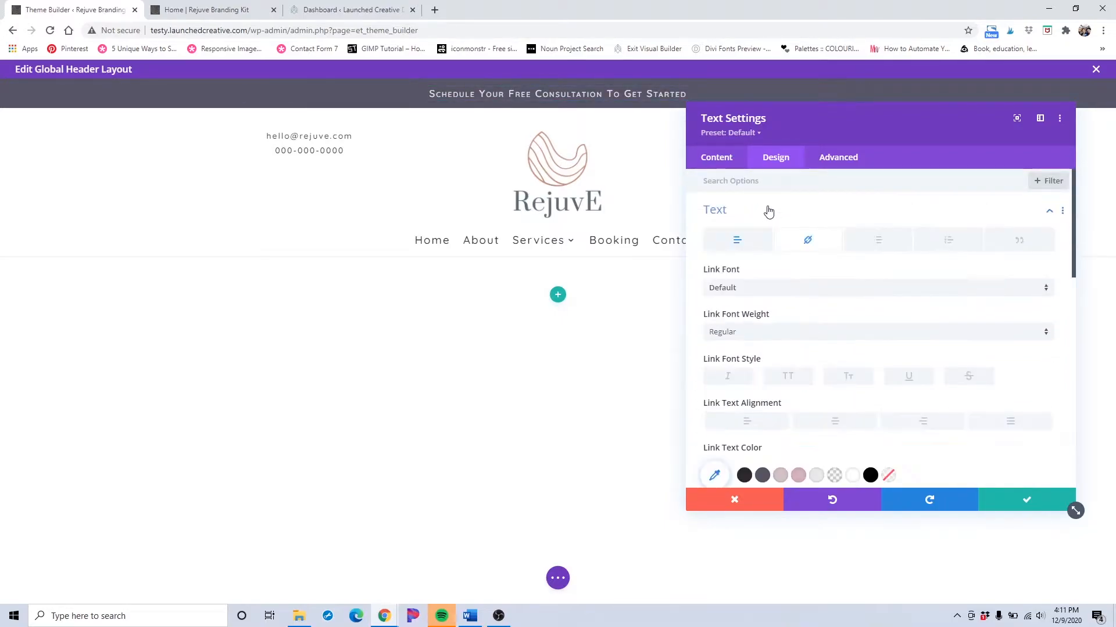
left_click(744, 248)
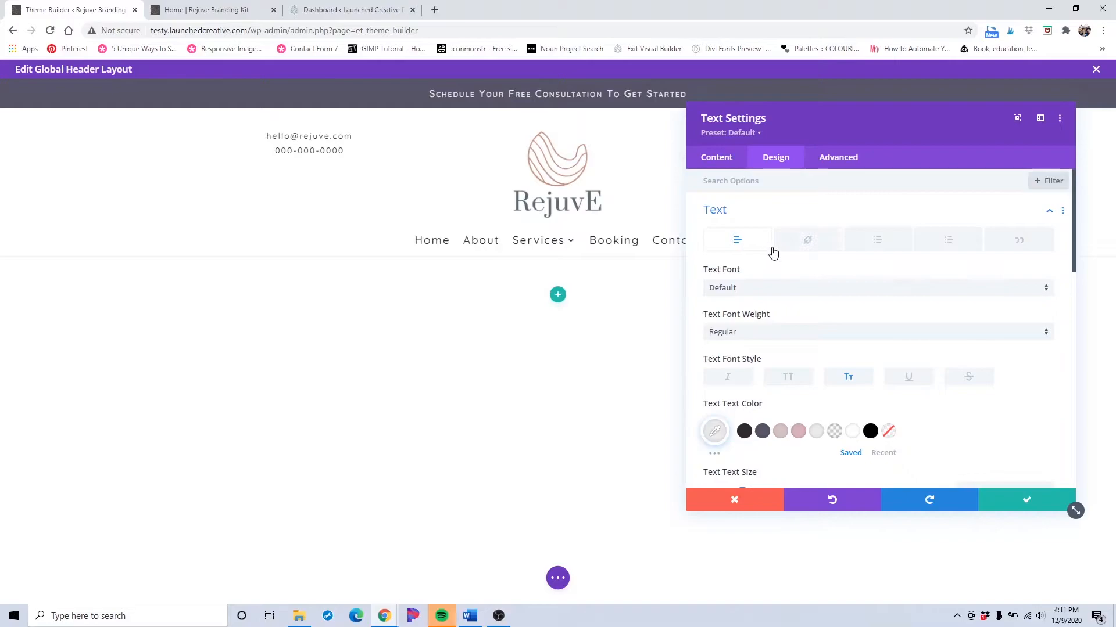
left_click(790, 247)
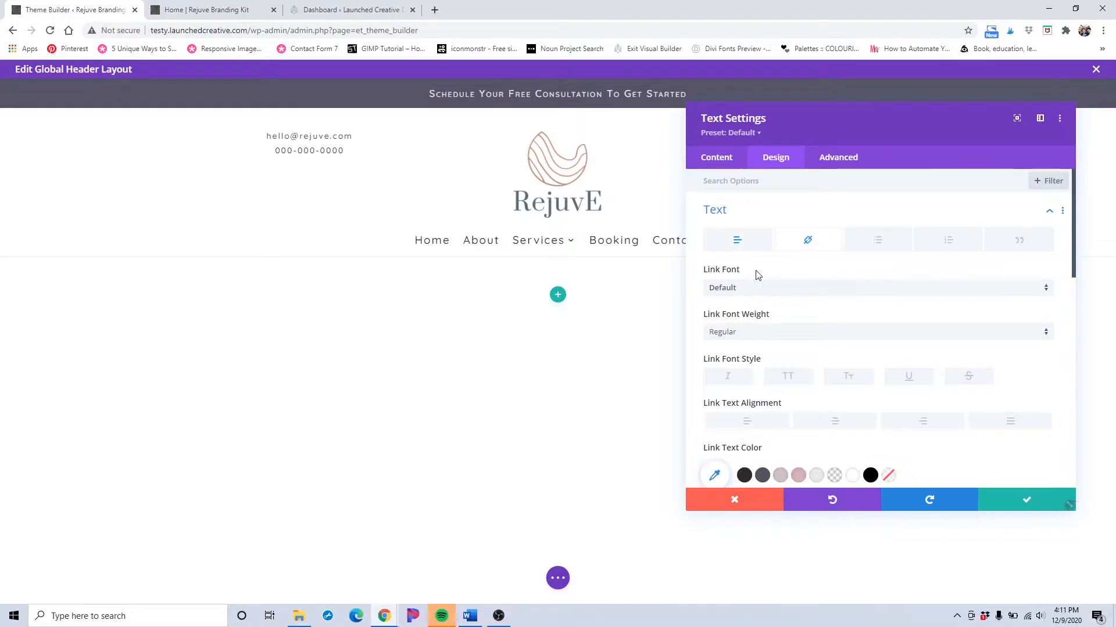
left_click(761, 247)
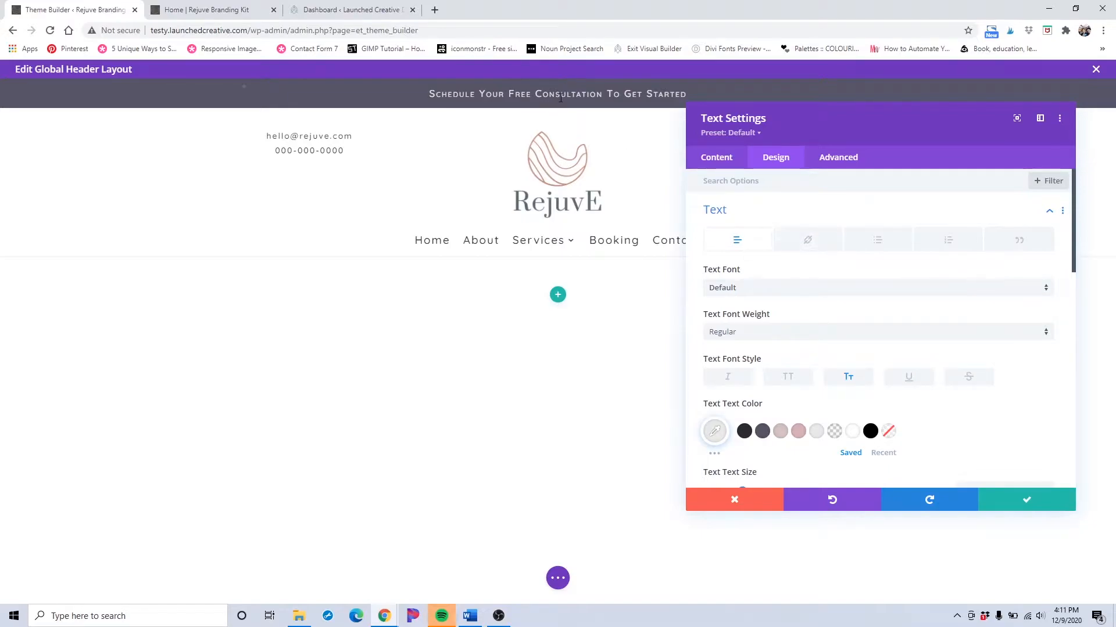
left_click(807, 242)
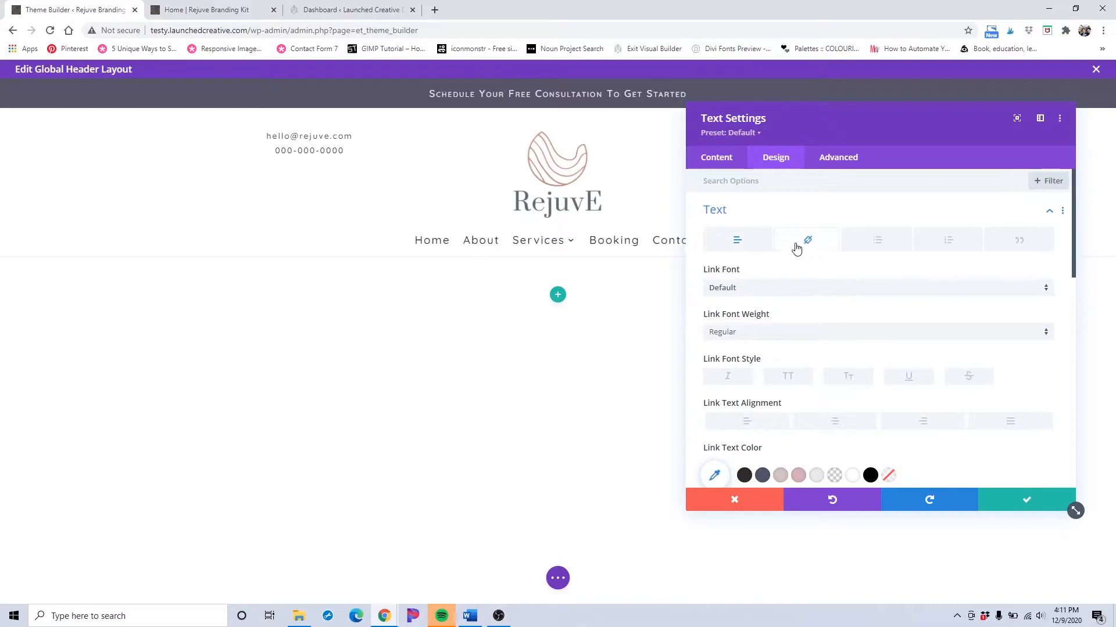
left_click(738, 241)
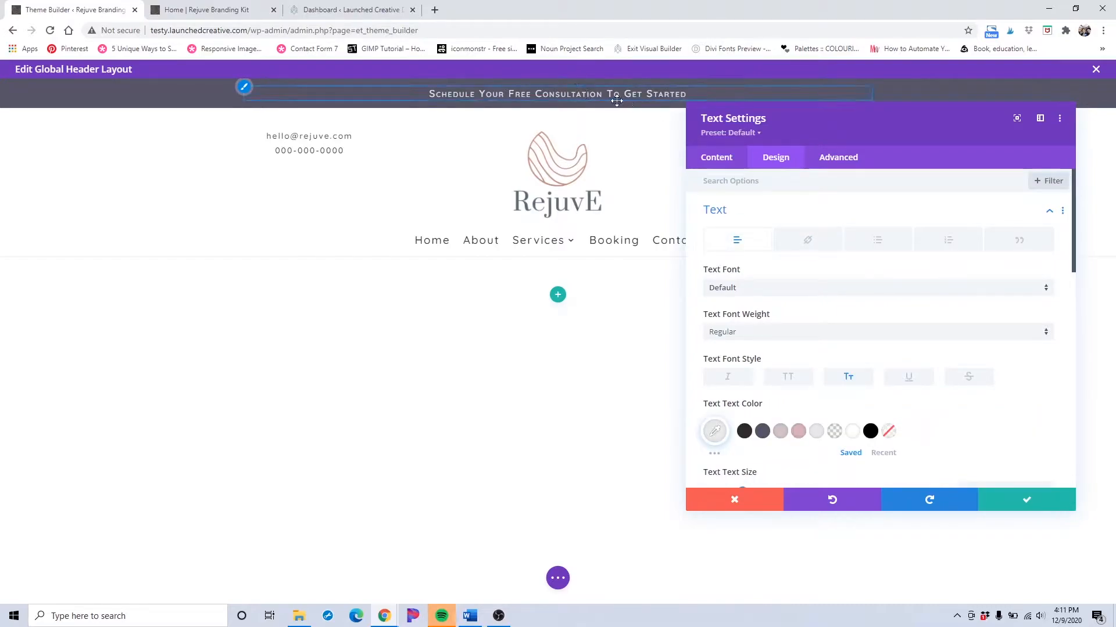
left_click(720, 158)
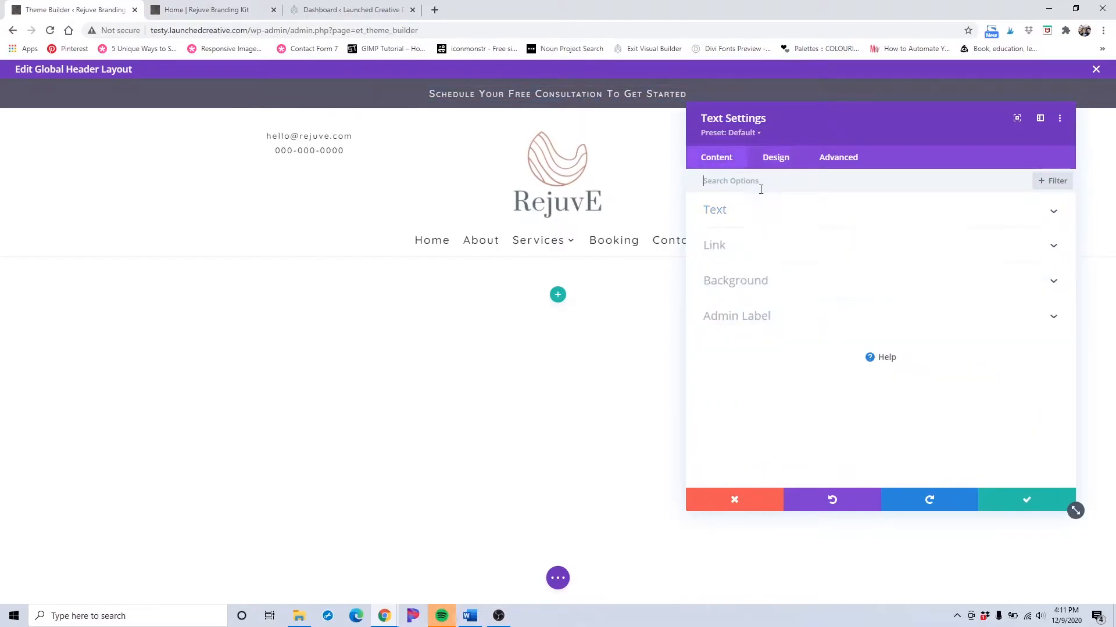
left_click(767, 159)
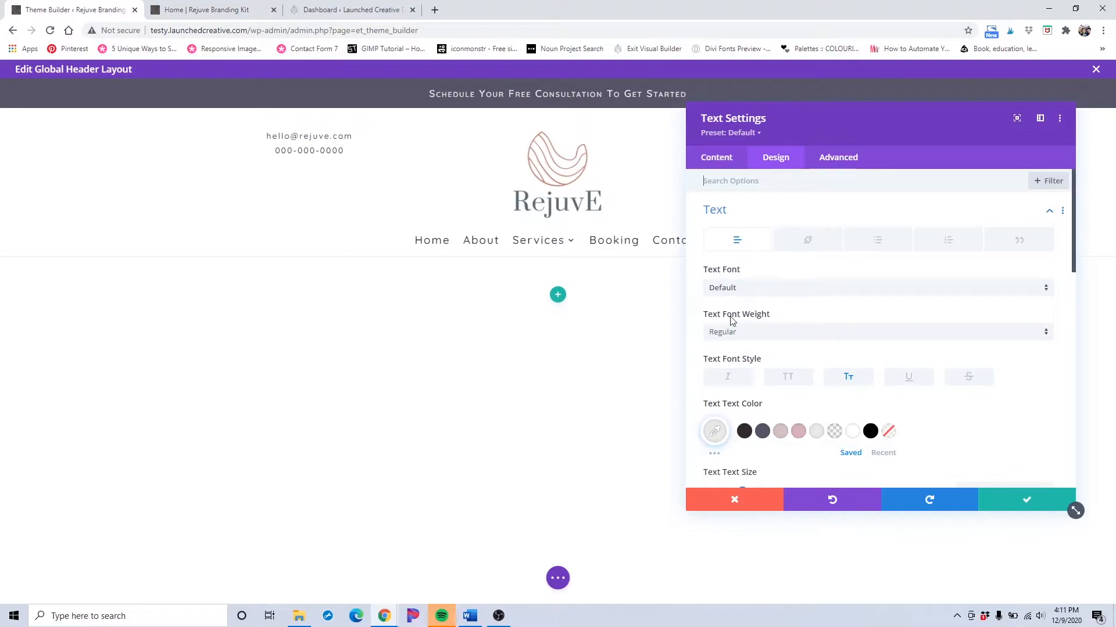
Try #d3c1c3 on the announcement module's regular text, reset it, and set the text color to #d4afb9.
left_click(780, 431)
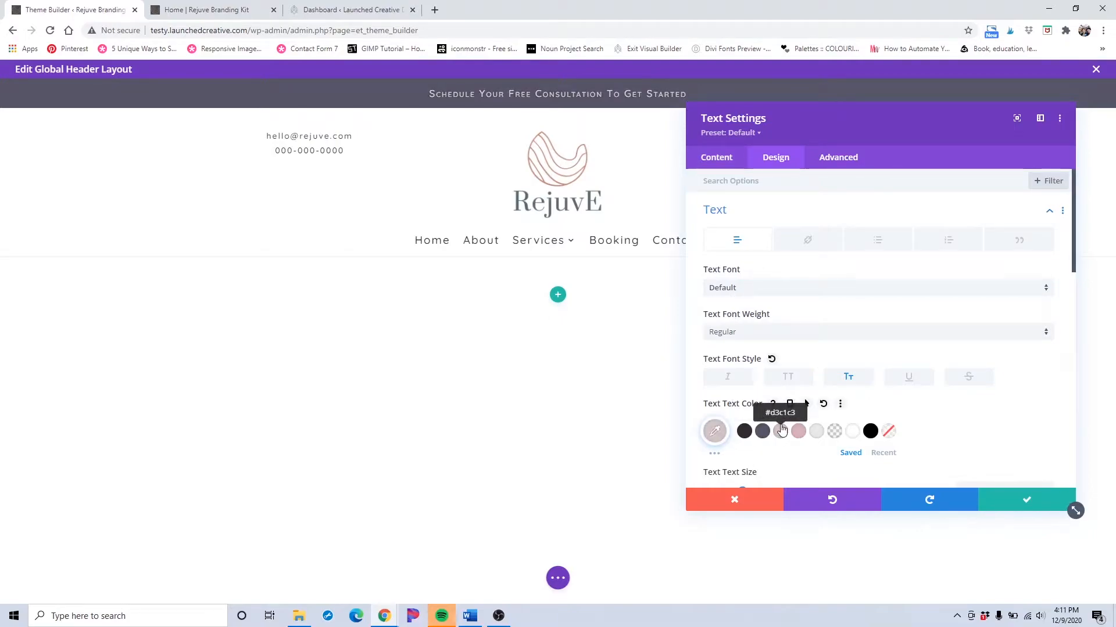
left_click(797, 433)
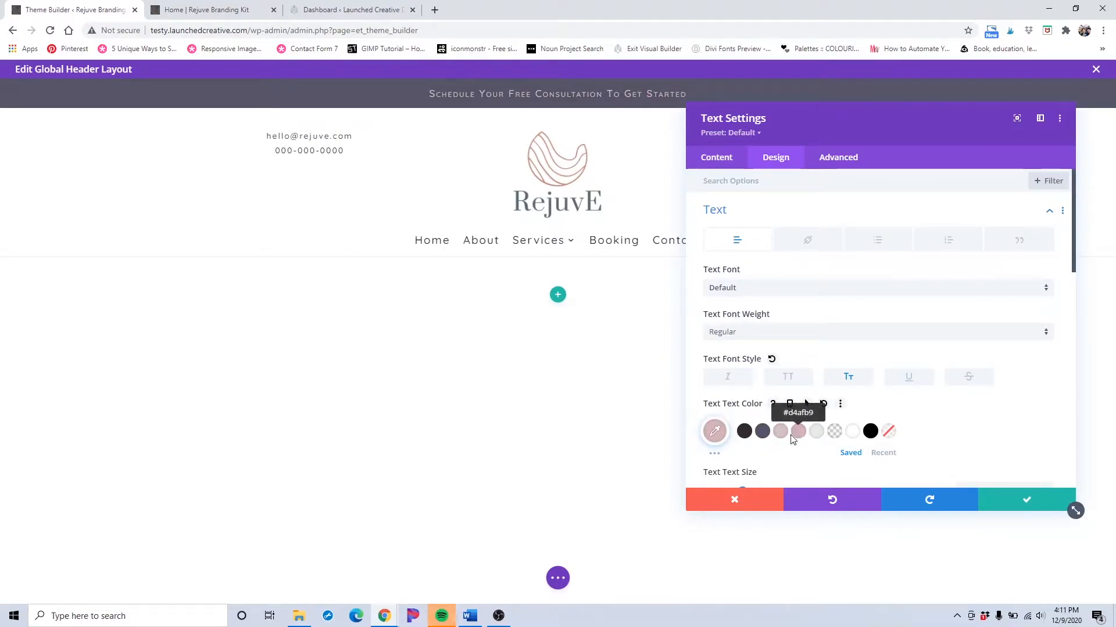
left_click(824, 405)
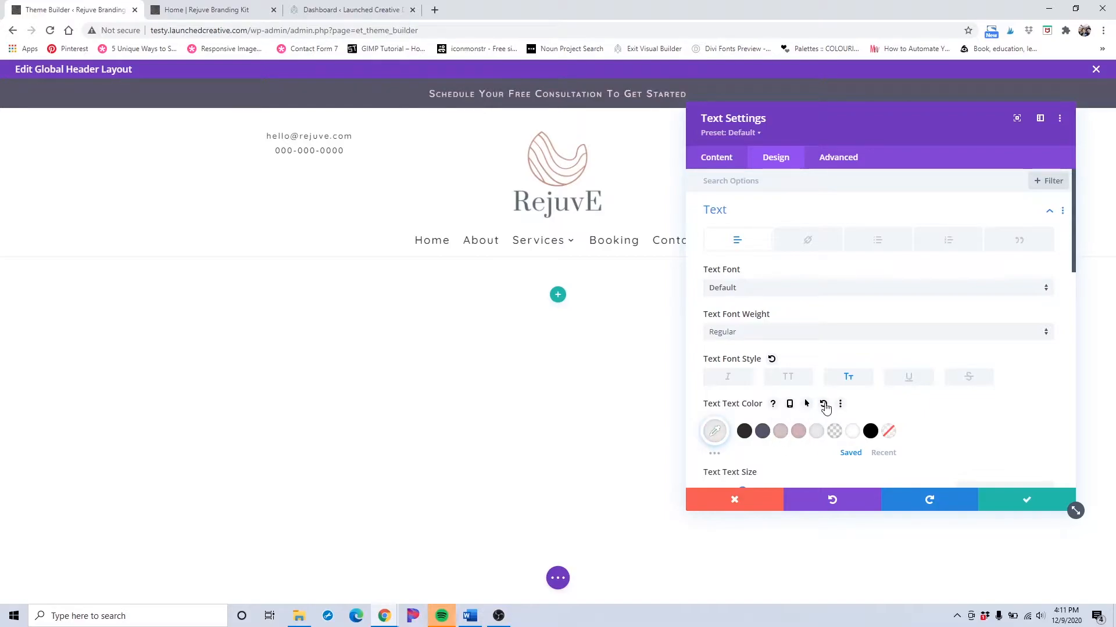
left_click(797, 434)
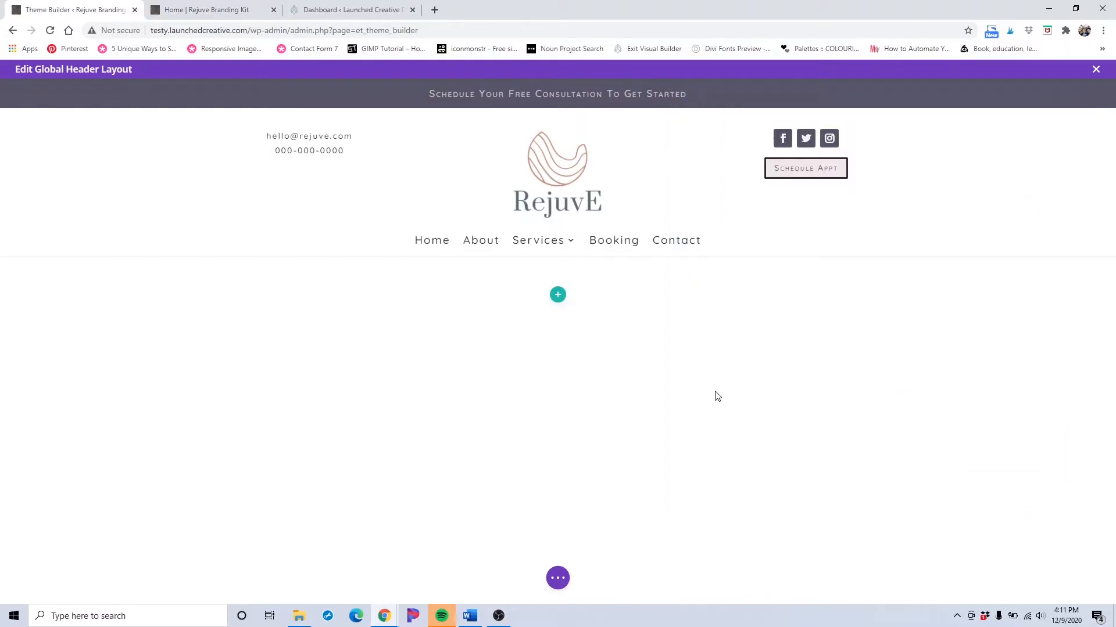
Examine the header's Social Media Follow module and the Facebook item's network choices and account link URL setting.
mouse_move(272, 152)
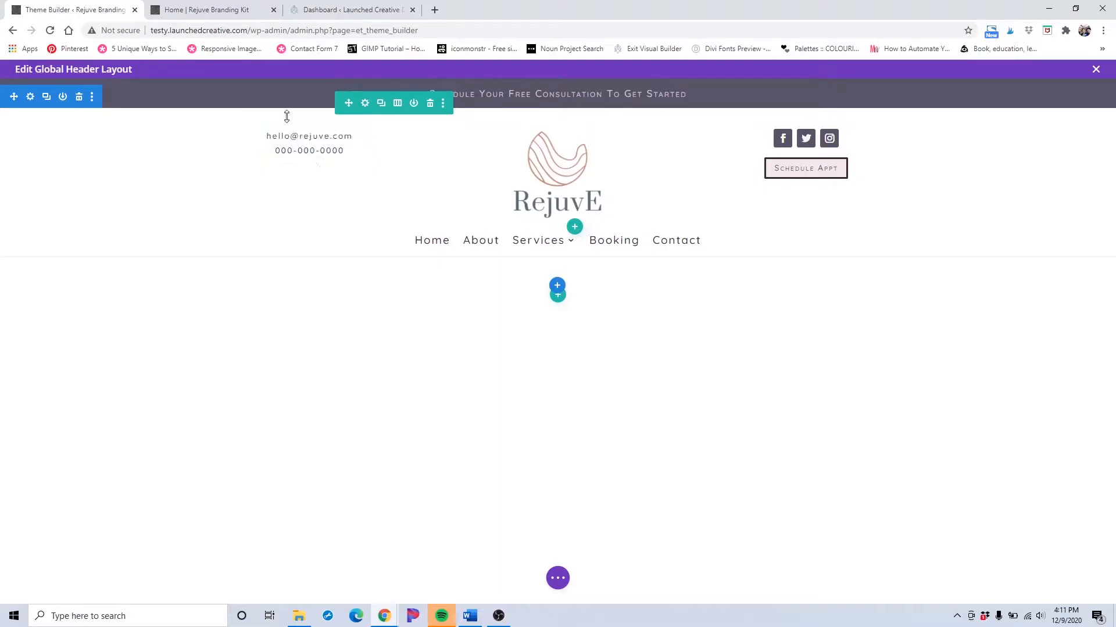
mouse_move(308, 152)
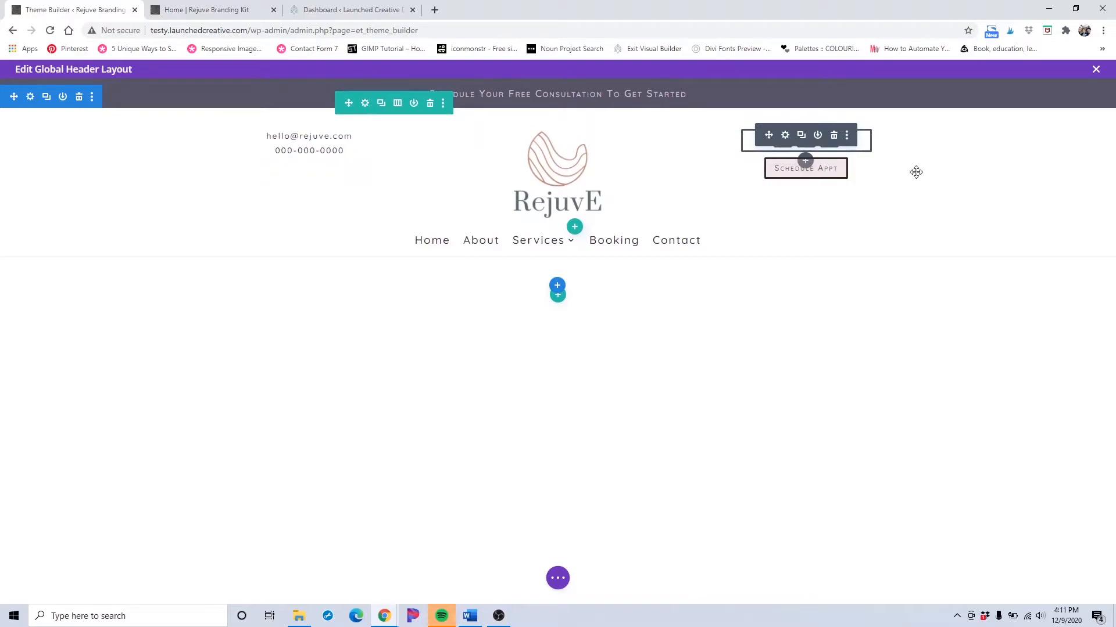
left_click(785, 137)
left_click_drag(874, 120, 359, 144)
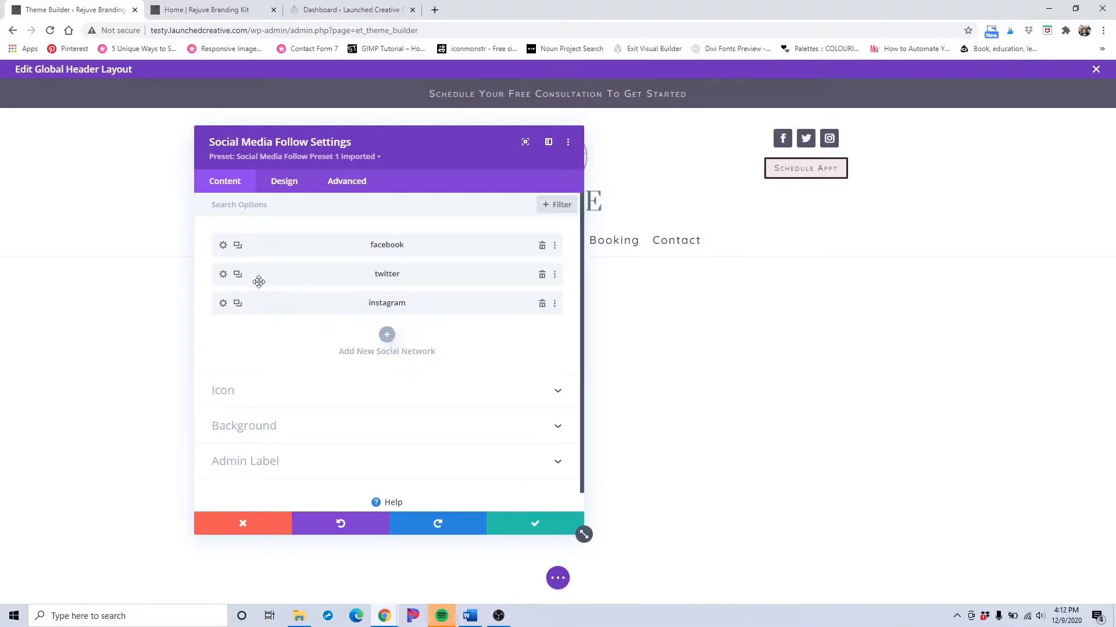
left_click(222, 246)
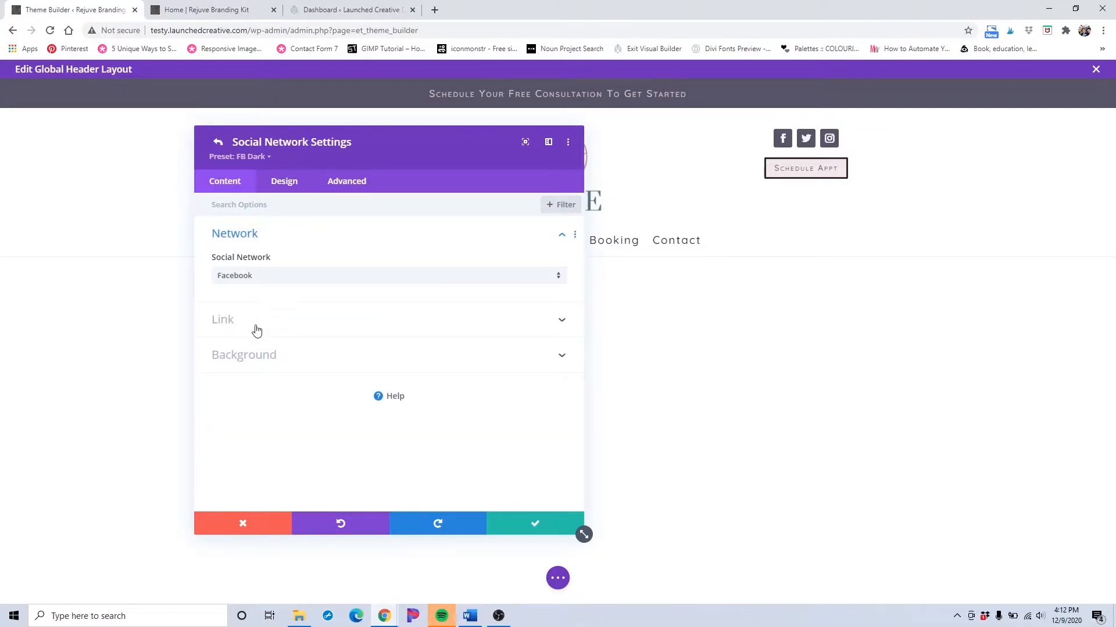
left_click(257, 328)
left_click(286, 247)
left_click(292, 280)
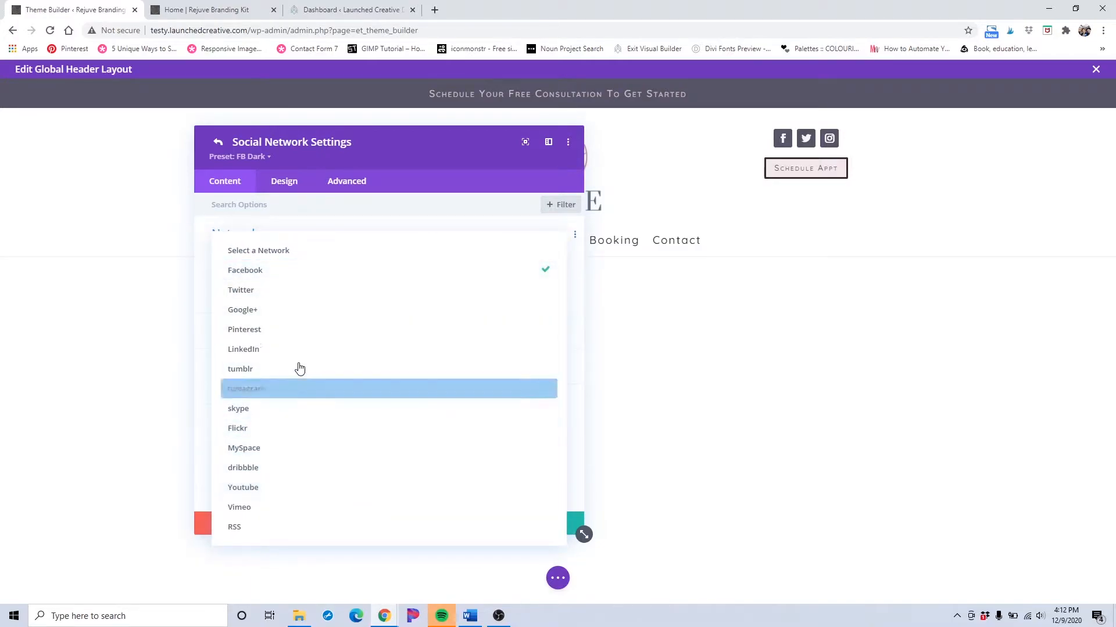
left_click(339, 211)
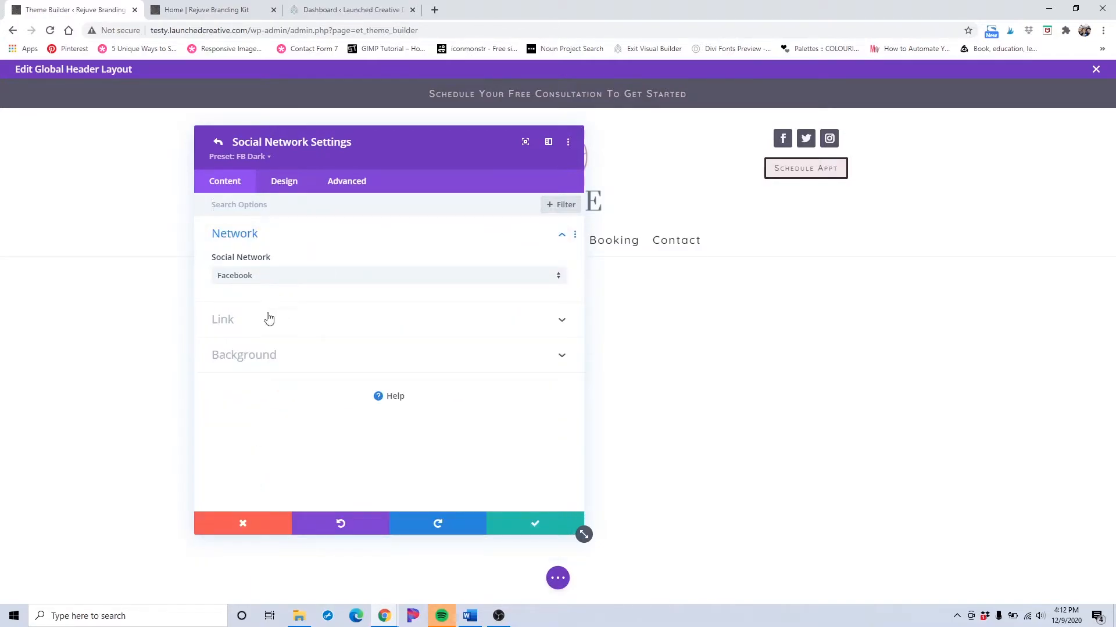
left_click(269, 334)
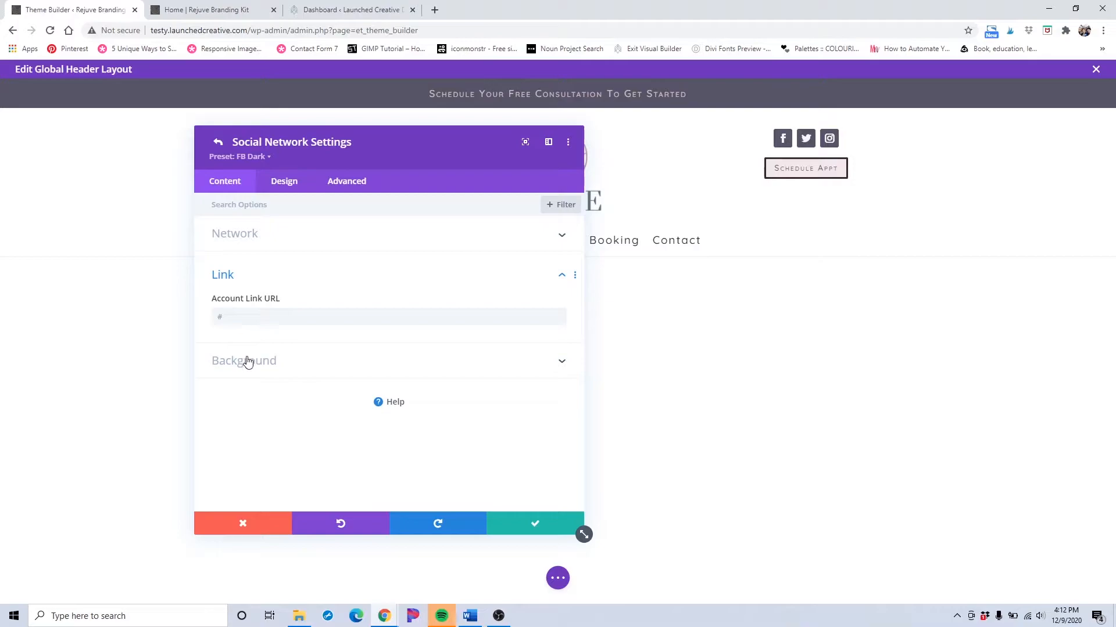
Try a pink background on the Facebook icon and restore the dark background color.
left_click(318, 368)
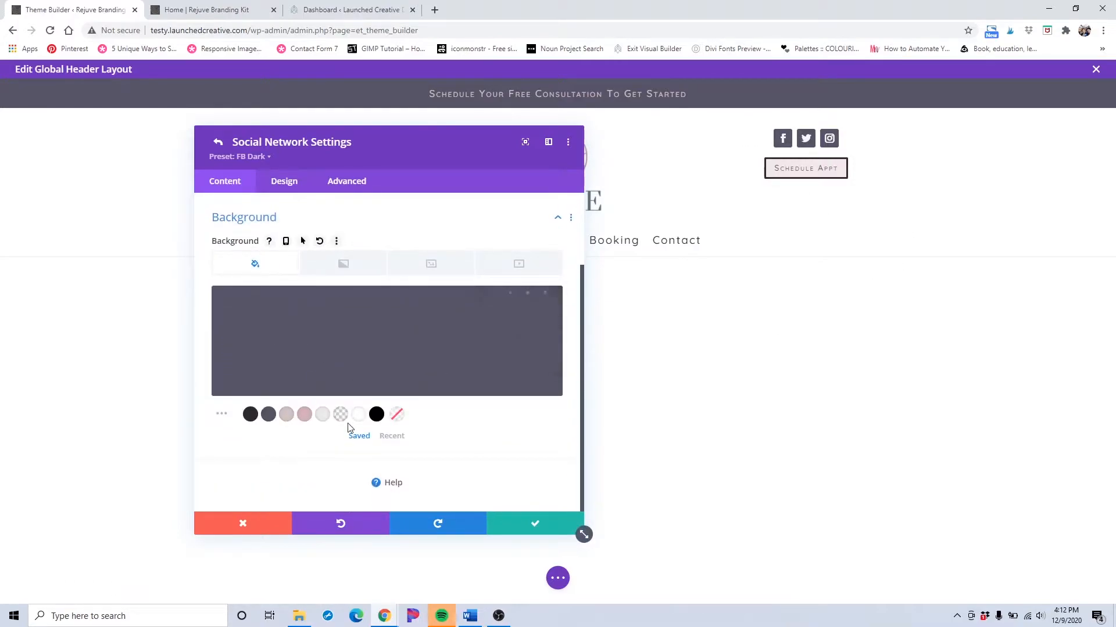
left_click(303, 415)
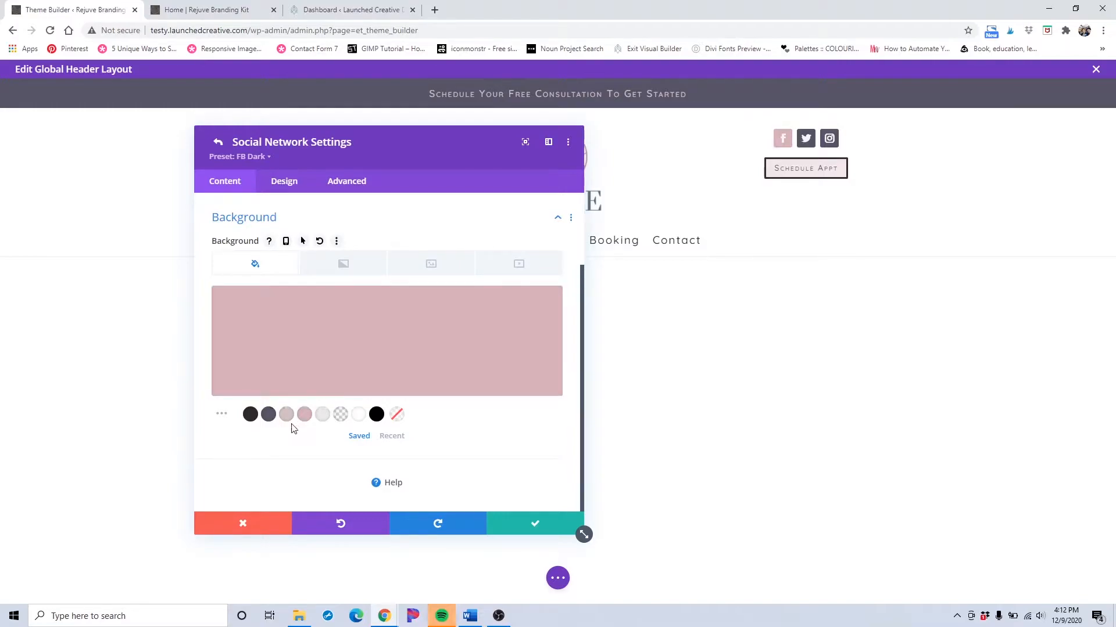
left_click(268, 415)
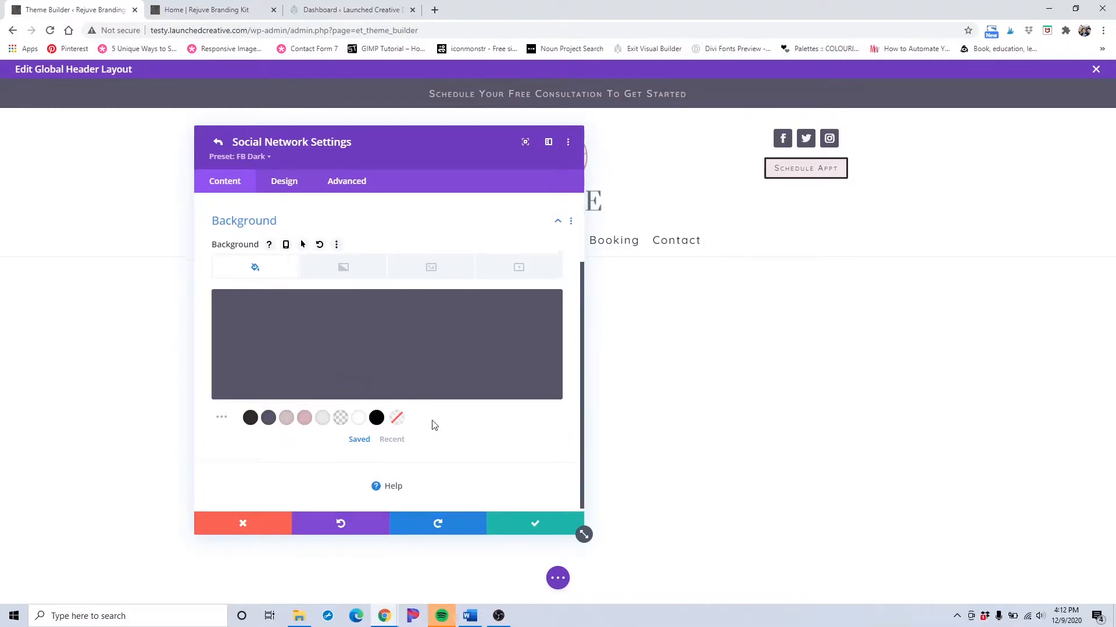
Try the icon colors #d4afb9 and #32292f on the Facebook item, reset the icon color, and save the item.
left_click(291, 186)
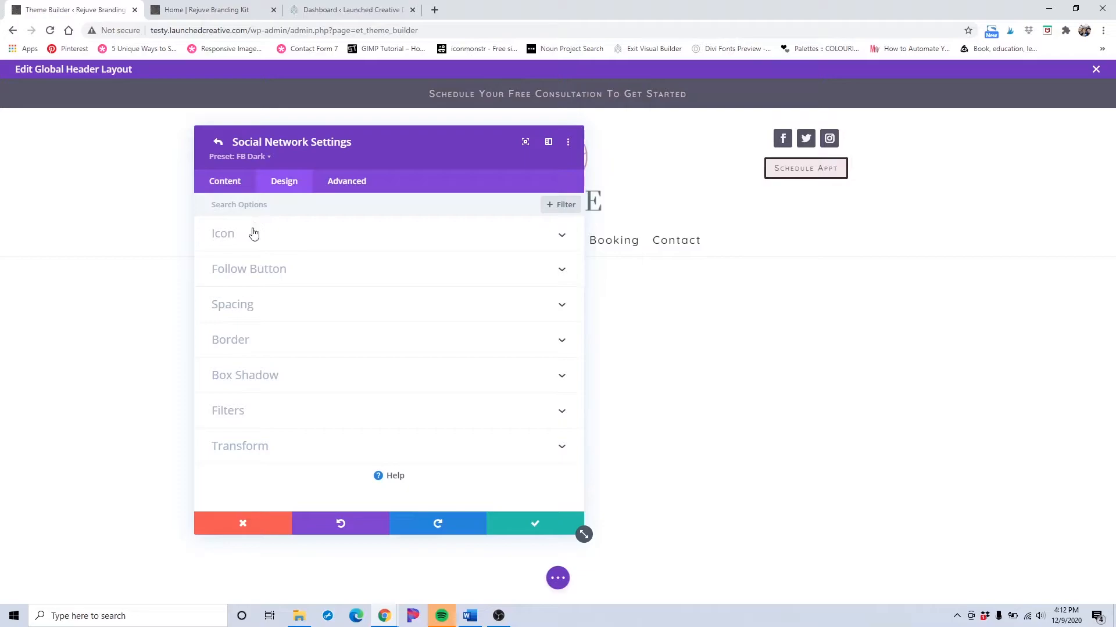
left_click(254, 233)
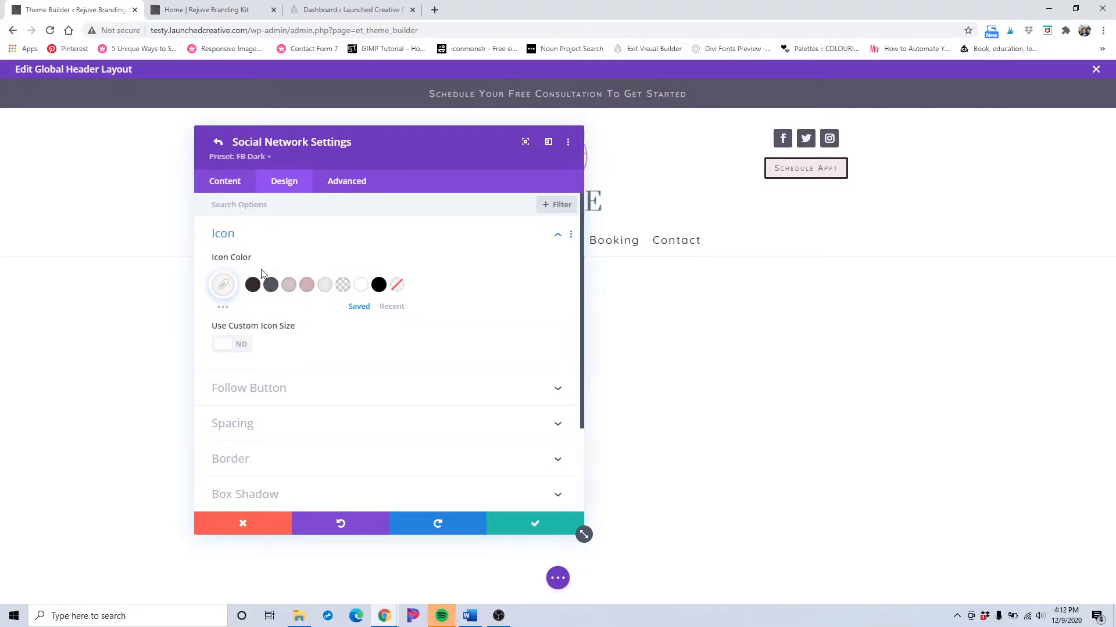
left_click(289, 286)
left_click(307, 290)
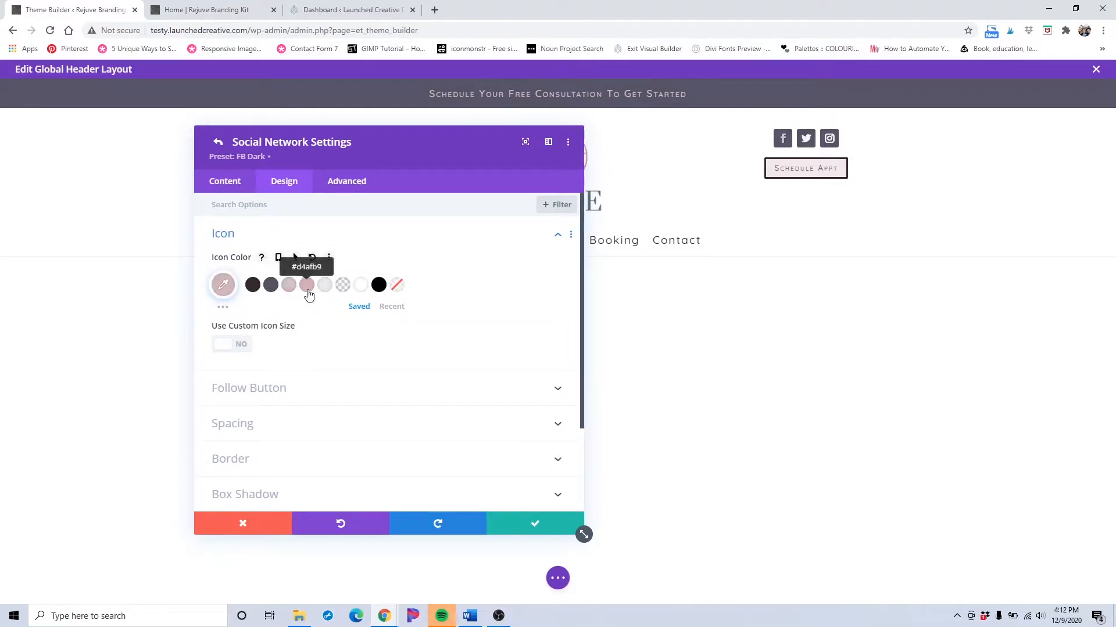
left_click(252, 285)
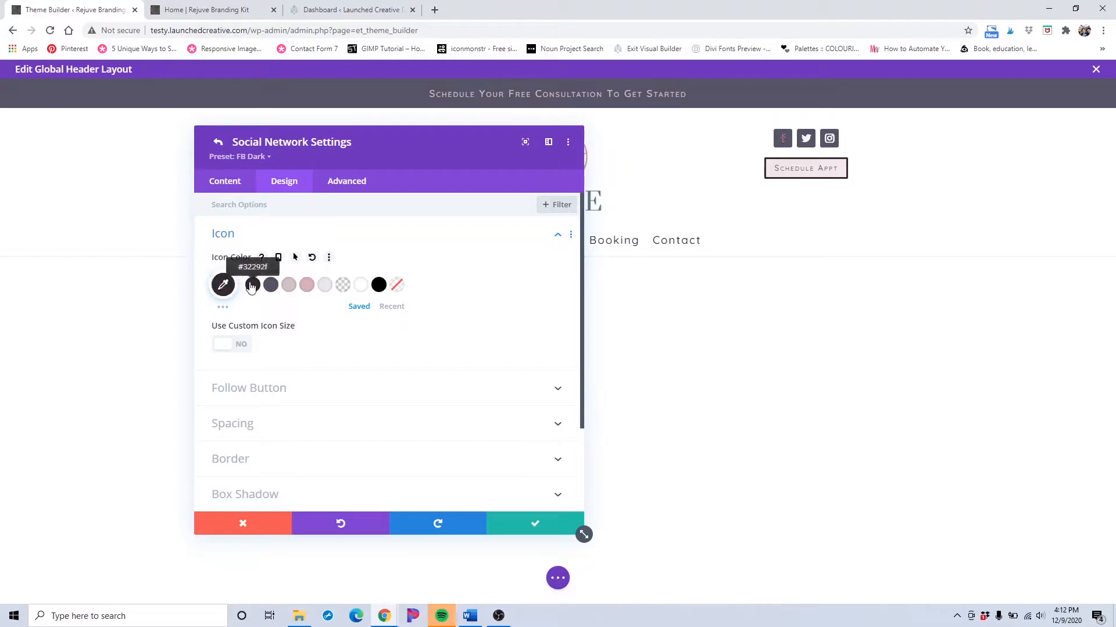
left_click(312, 259)
scroll(329, 315, "down", 2)
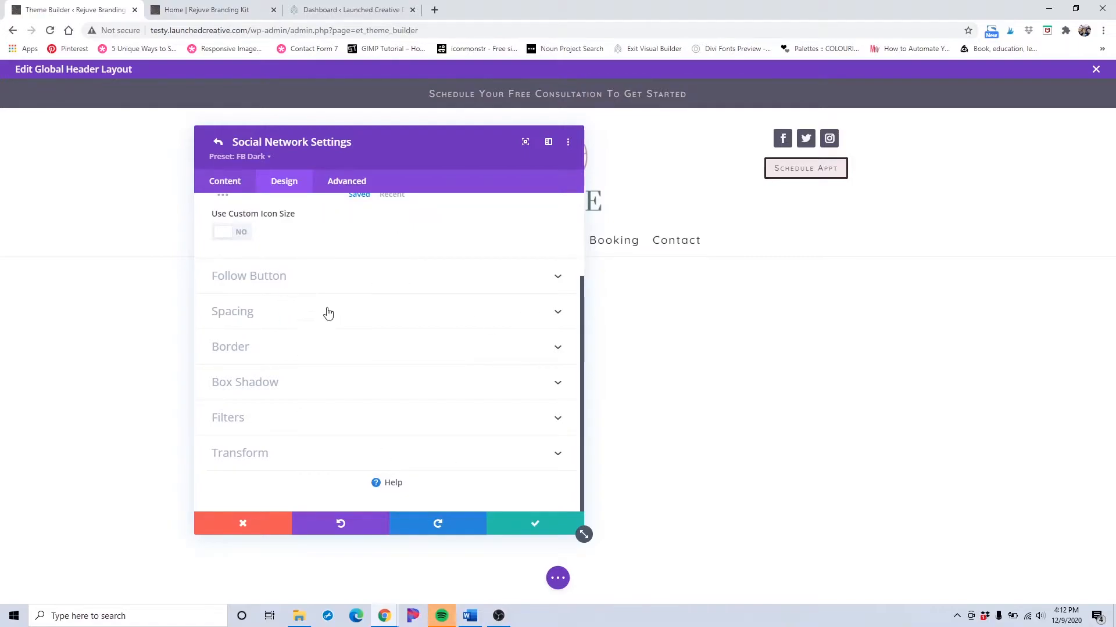
scroll(326, 319, "up", 2)
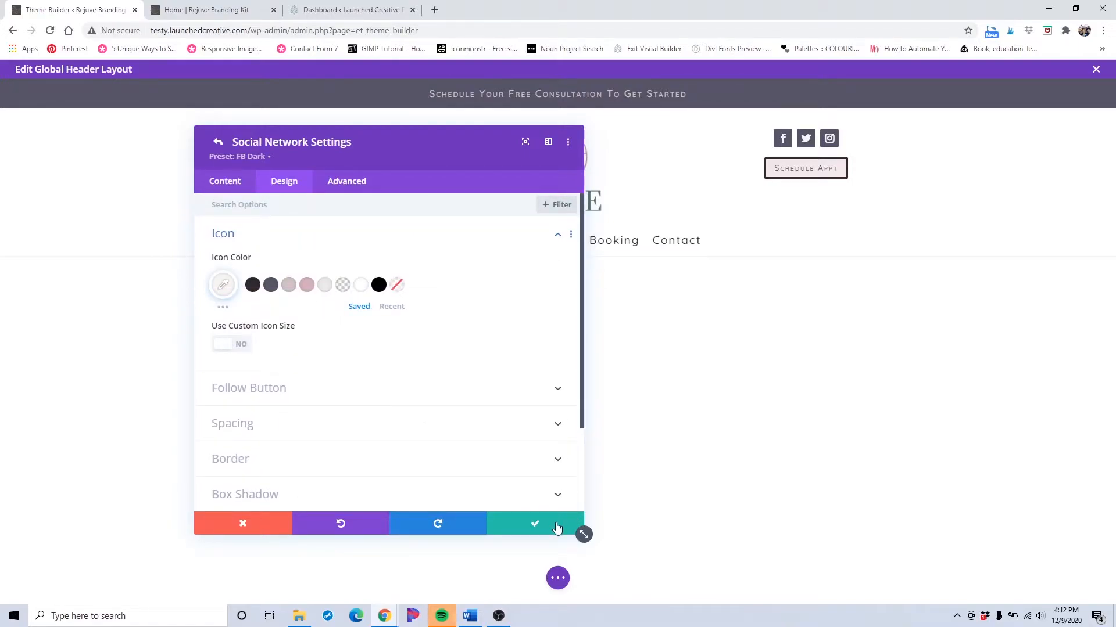
left_click(557, 526)
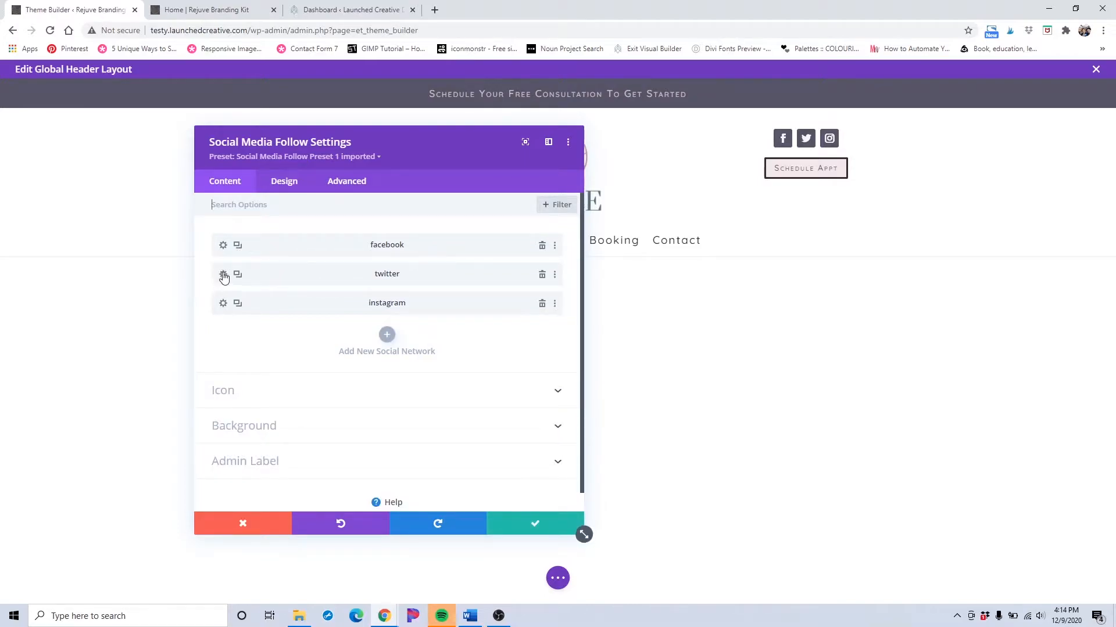
Examine the Twitter item's network, link, background and design options, and close it without saving.
left_click(223, 275)
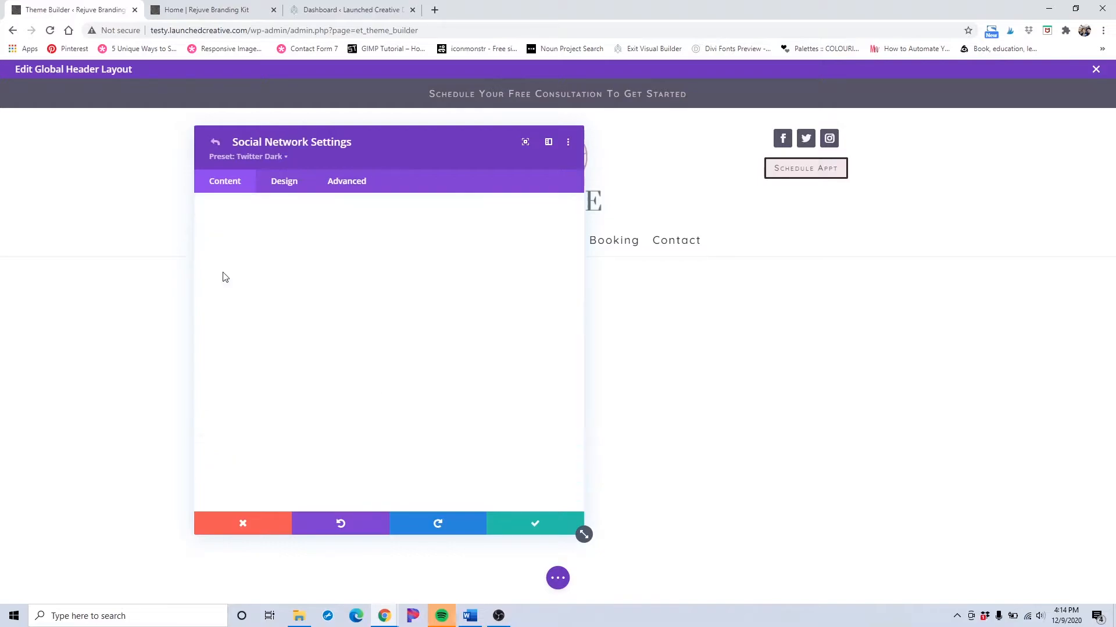
left_click(291, 283)
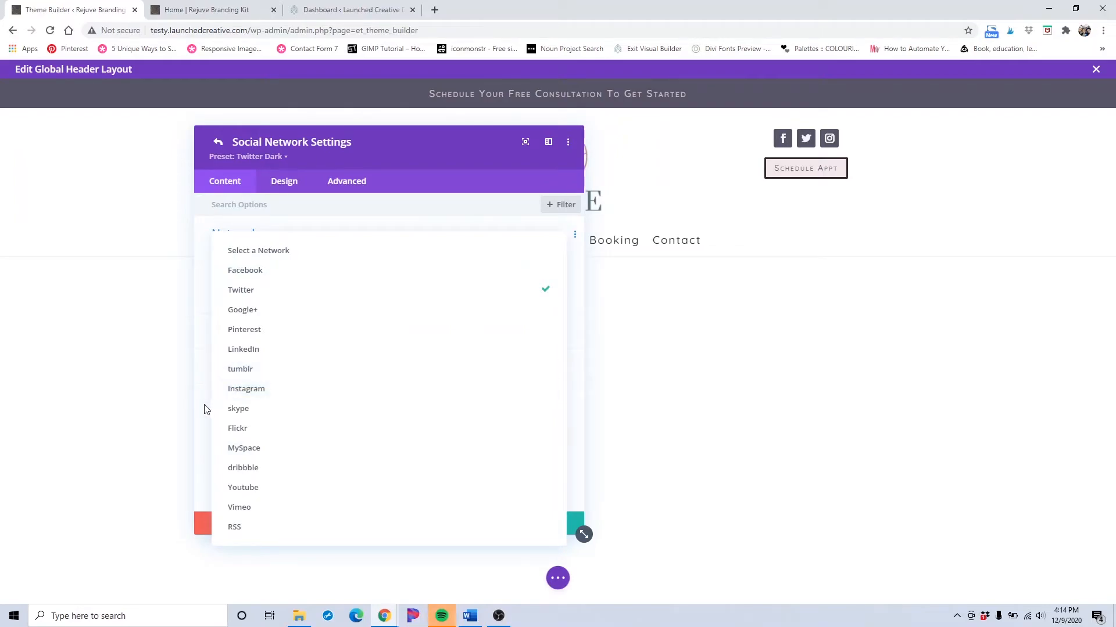
left_click(210, 368)
left_click(227, 333)
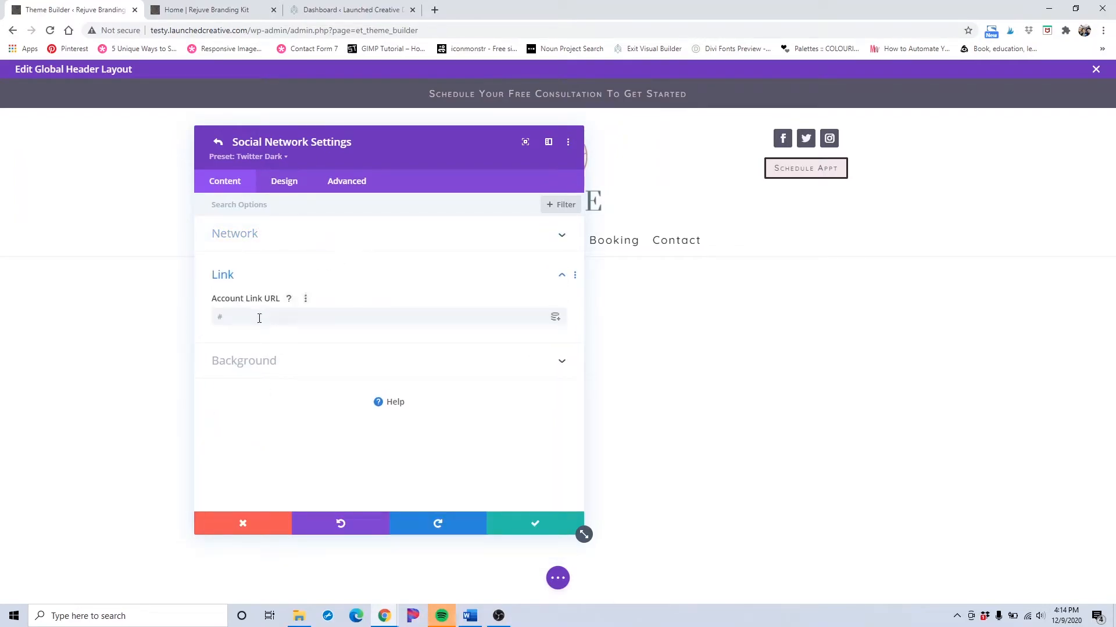
left_click(264, 375)
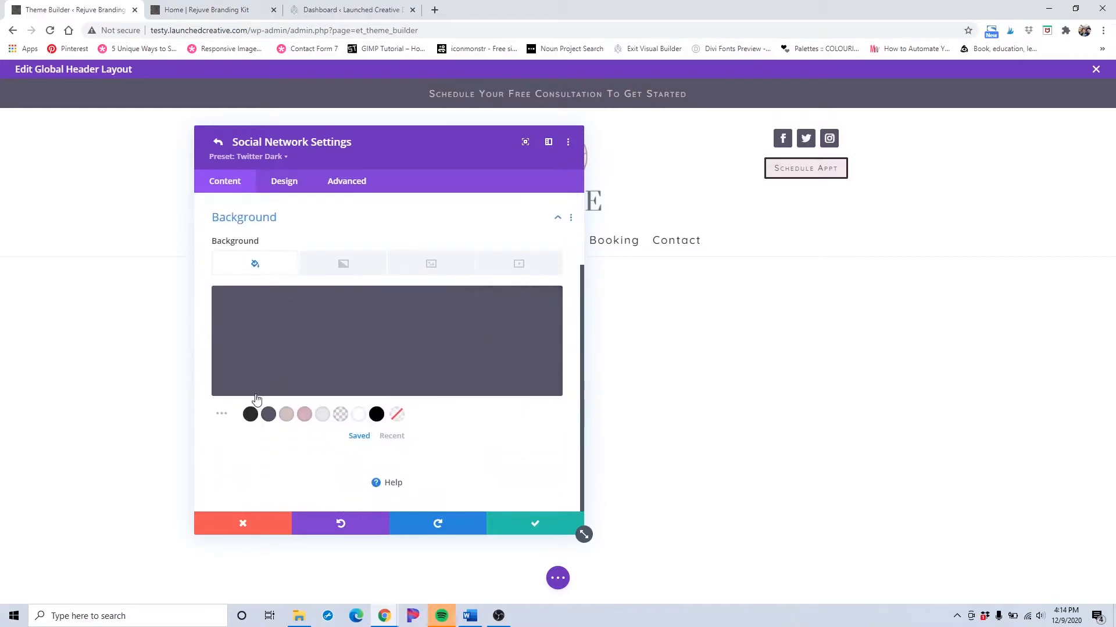
left_click(275, 183)
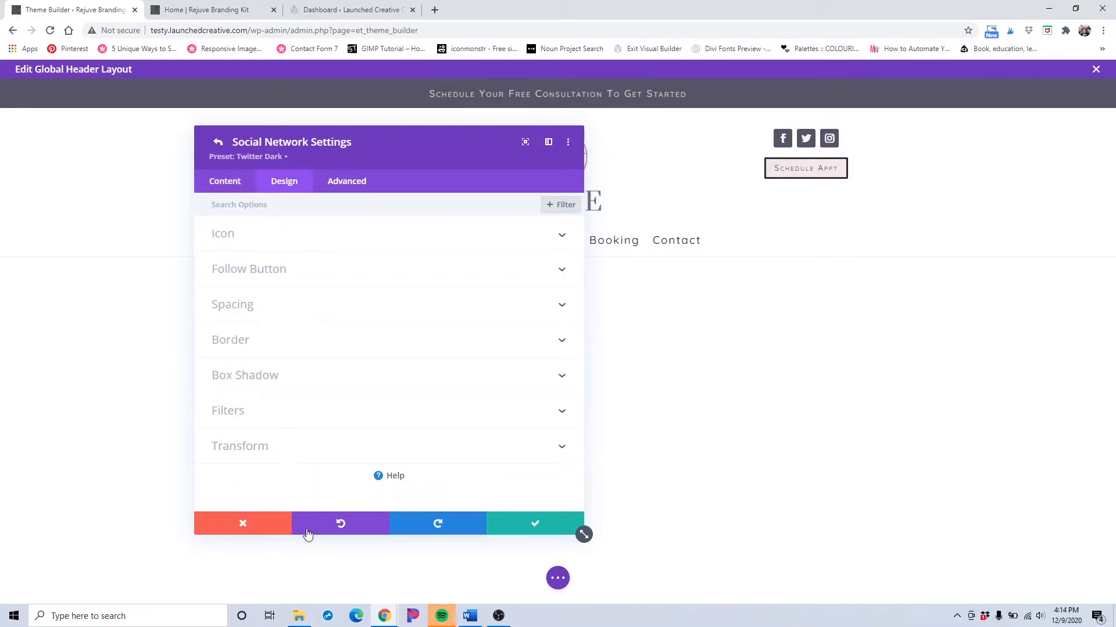
left_click(269, 525)
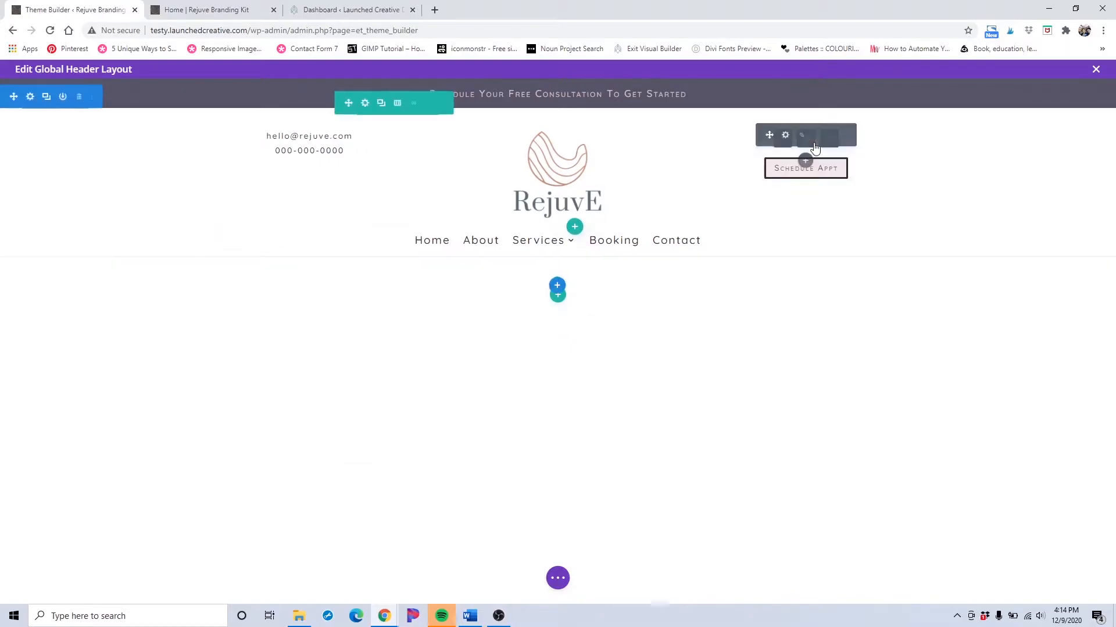
Try adding another social network to the Social Media Follow module and discard it.
left_click(738, 146)
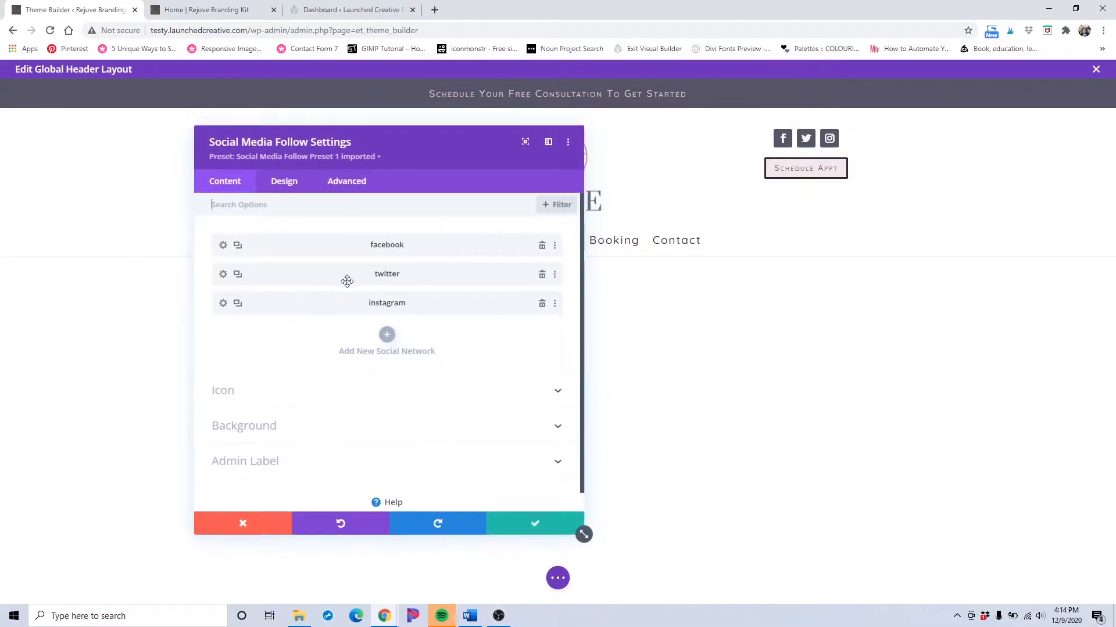
left_click(386, 335)
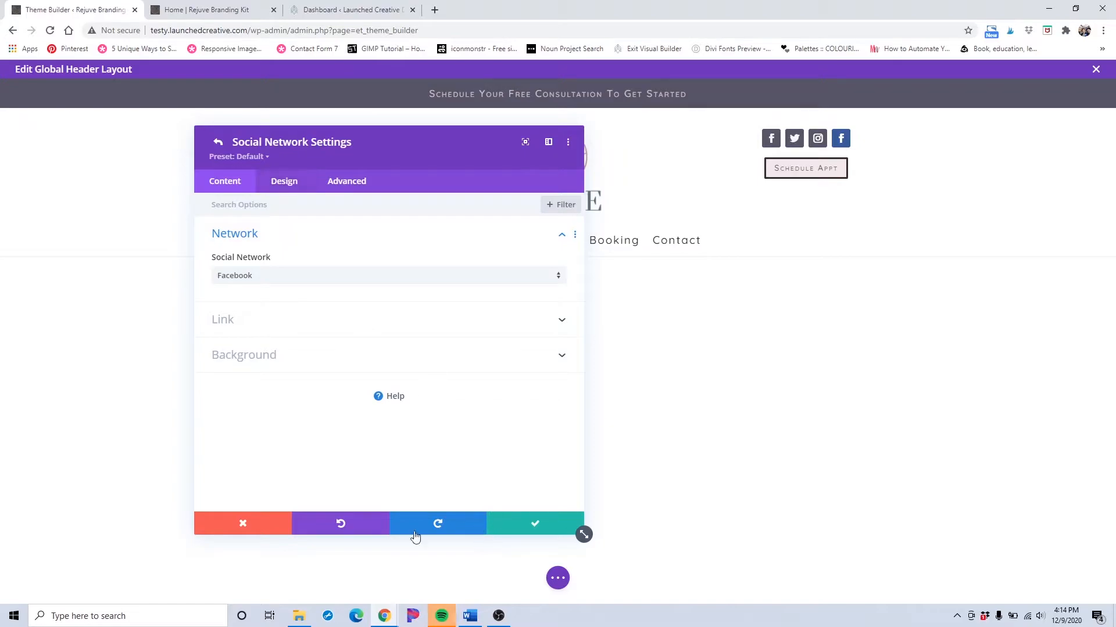
left_click(242, 526)
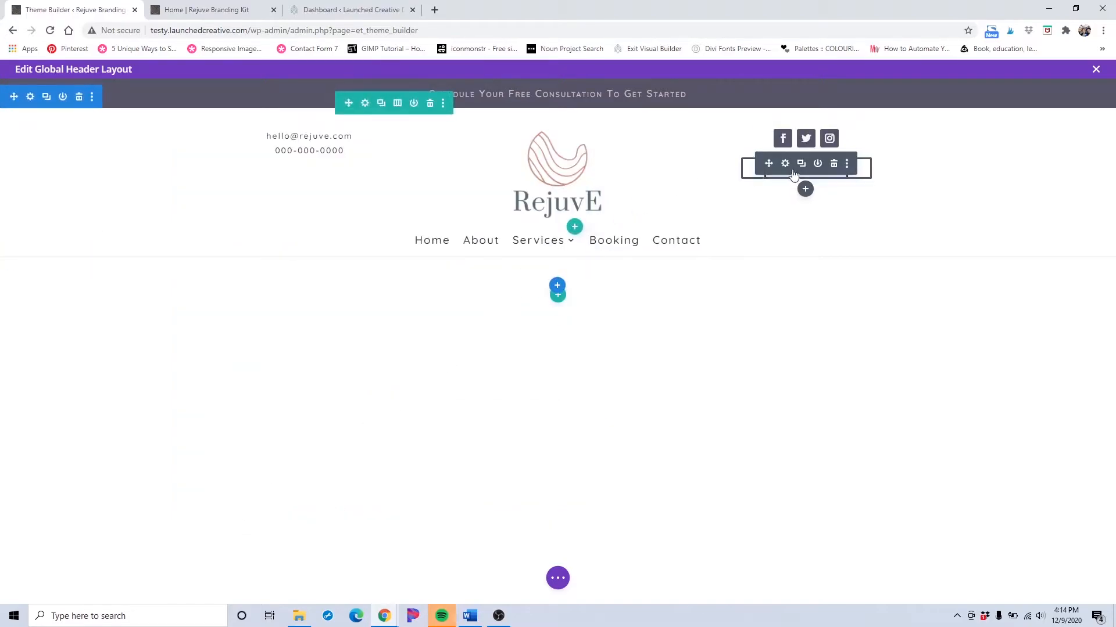
Examine the Schedule Appt button's page link setting and design options, and save the button module.
left_click(787, 165)
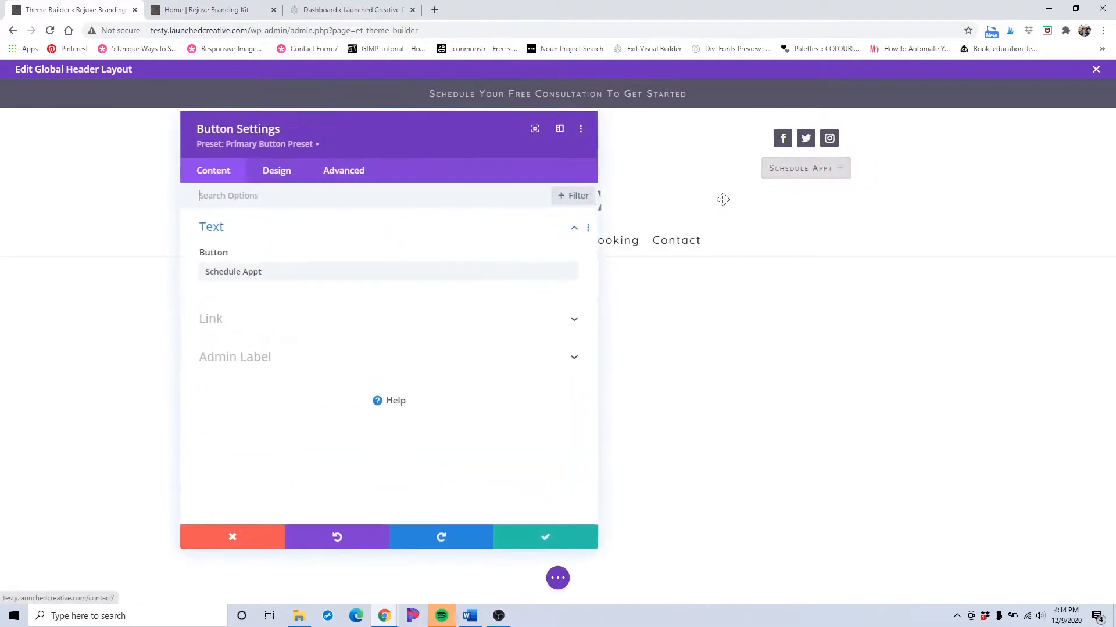
left_click(283, 334)
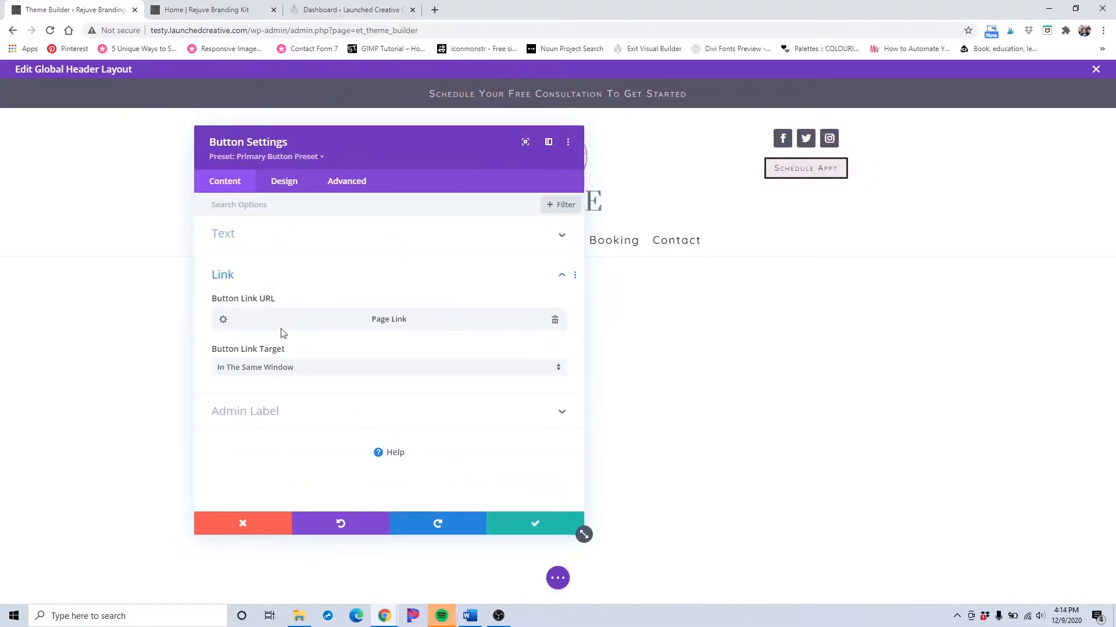
left_click(222, 321)
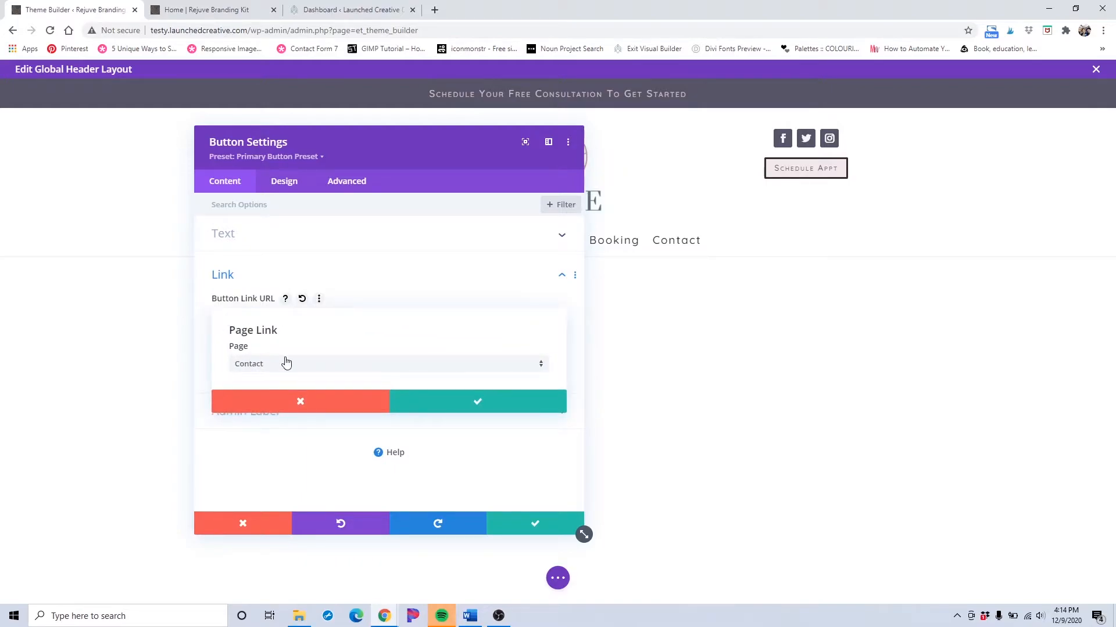
left_click(448, 405)
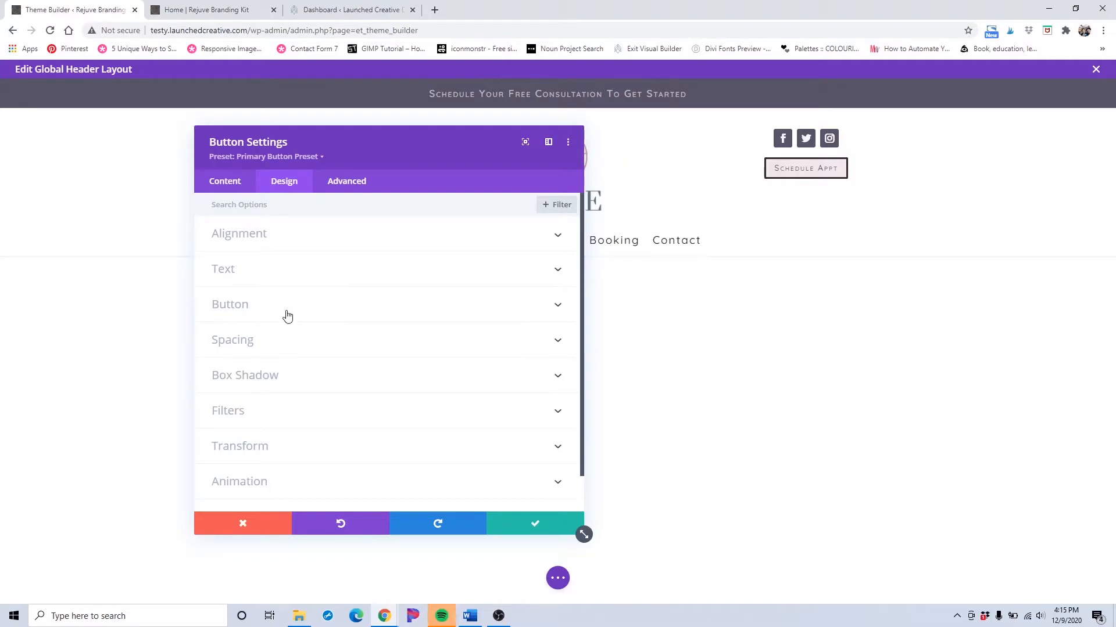
left_click(537, 529)
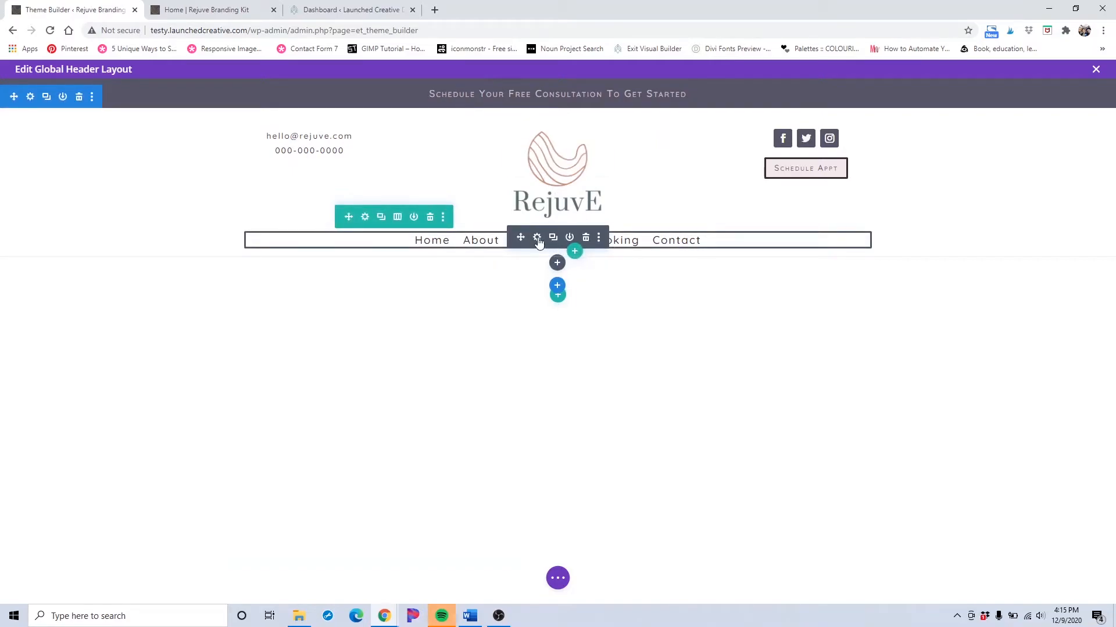
Examine the menus available to the header's menu module and choose Main Menu, keeping the settings clear of the navigation preview.
left_click(538, 238)
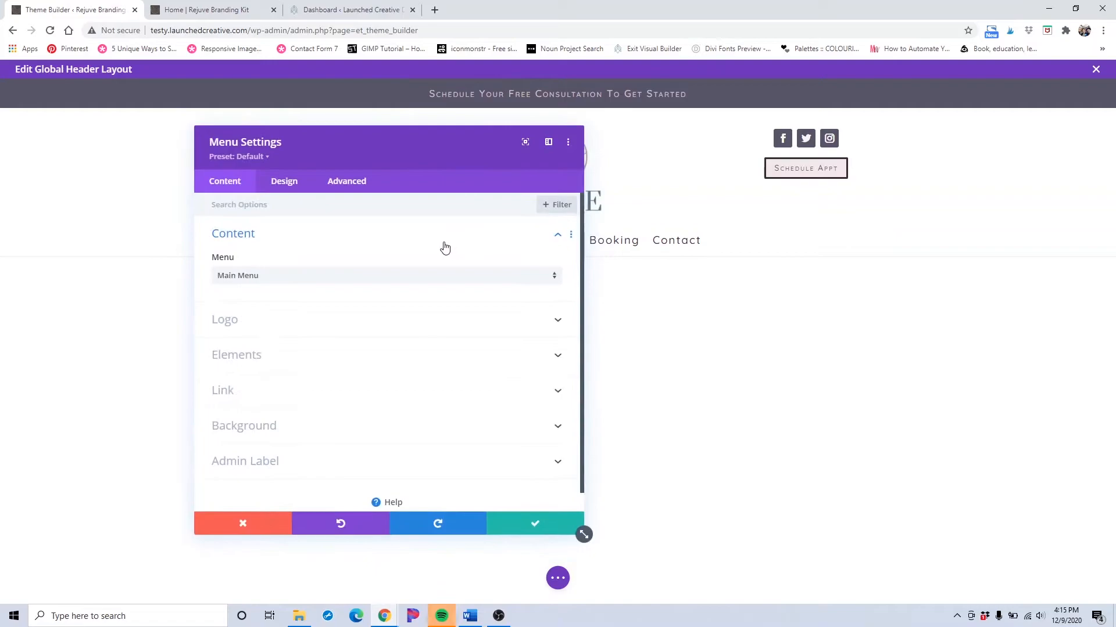
left_click(325, 278)
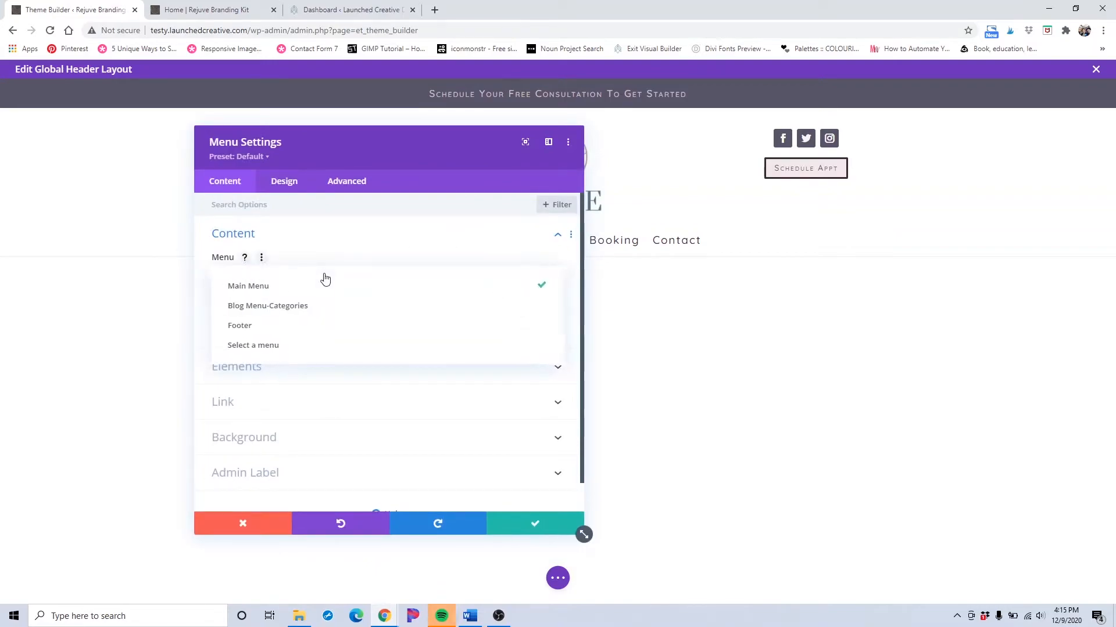
left_click(275, 286)
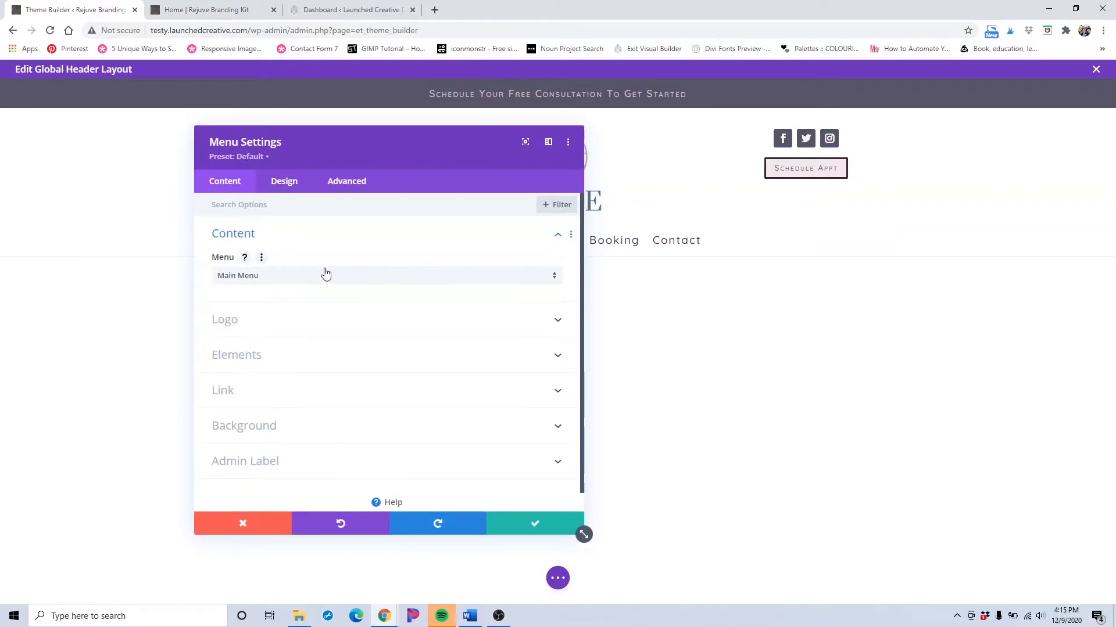
left_click_drag(364, 149, 888, 140)
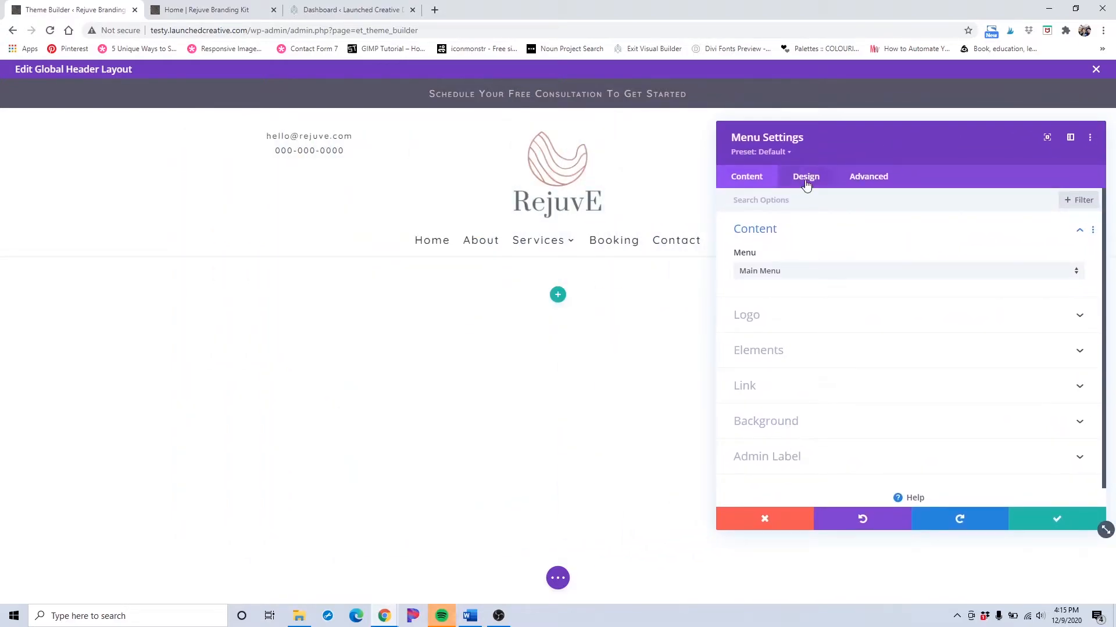
Try the saved dusty pink color as the menu module's background and reset the background.
left_click(787, 425)
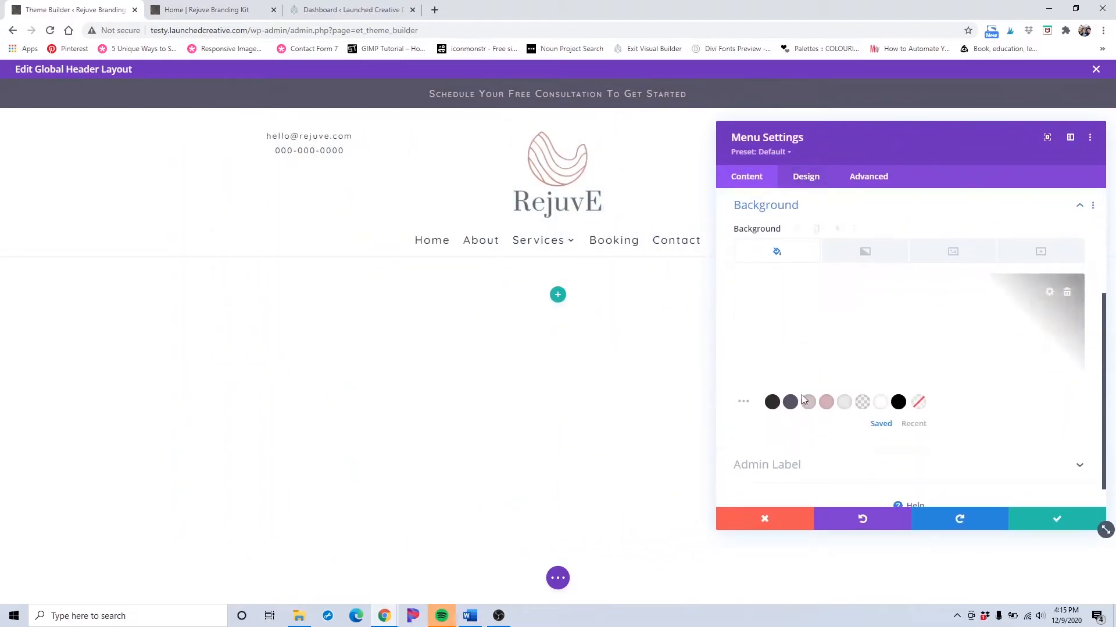
left_click(827, 403)
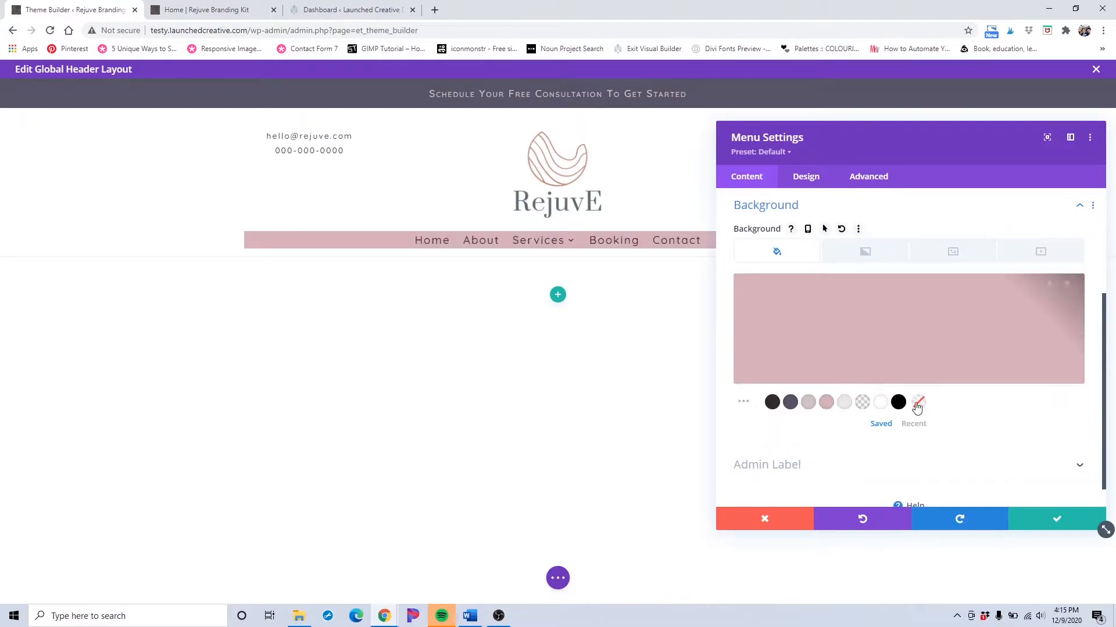
left_click(843, 231)
Try the saved dark gray and both pink shades as the dropdown menu background color, previewing them on the Services submenu.
left_click(803, 177)
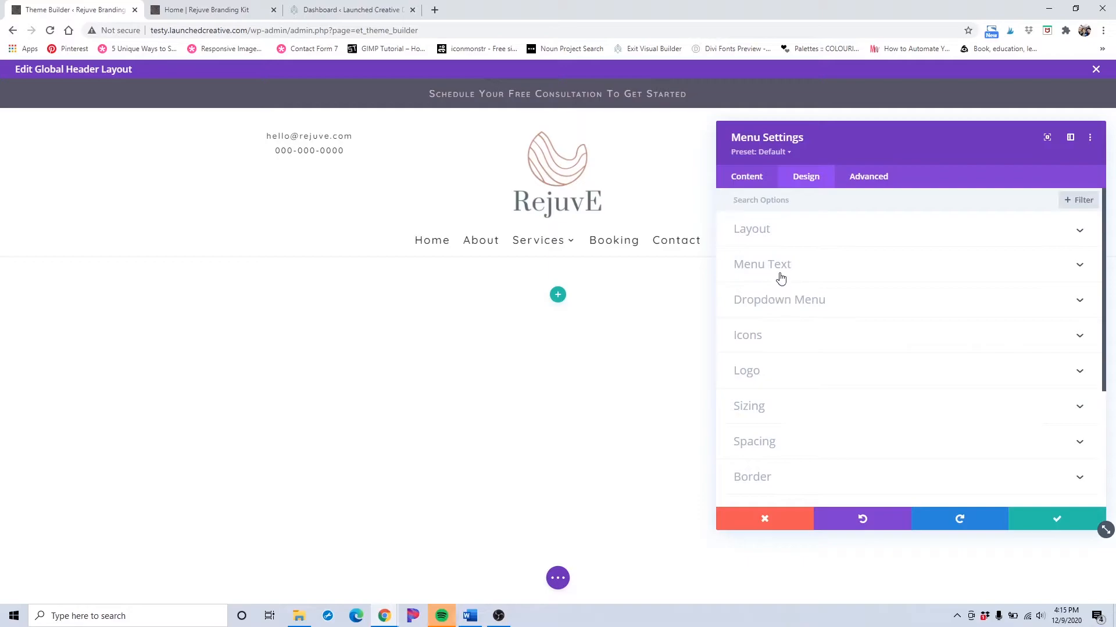
left_click(781, 306)
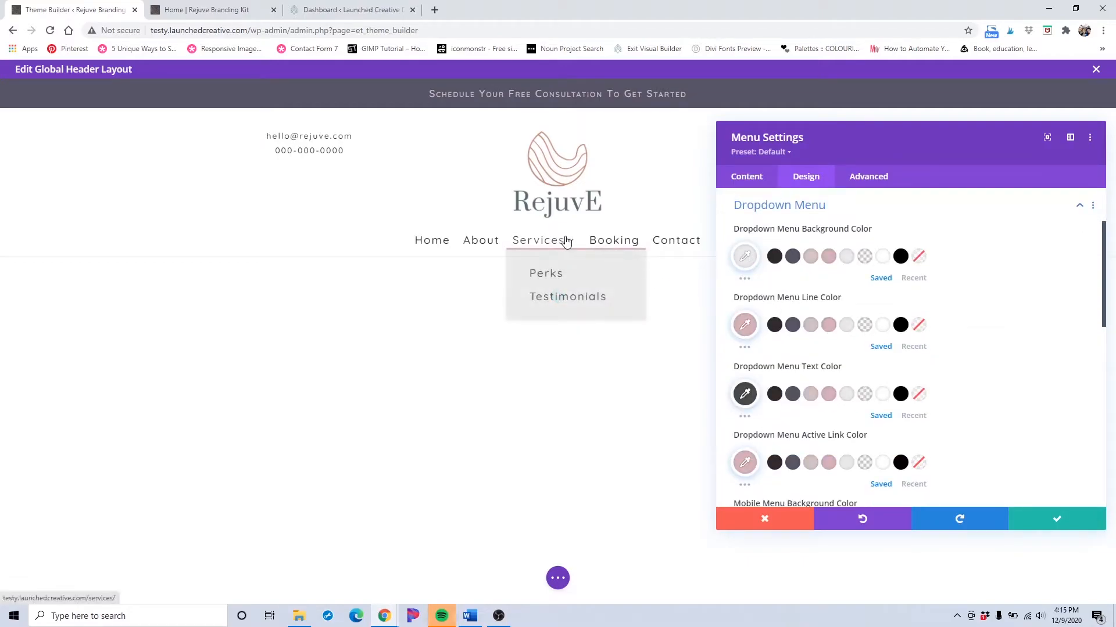
mouse_move(556, 244)
left_click(793, 256)
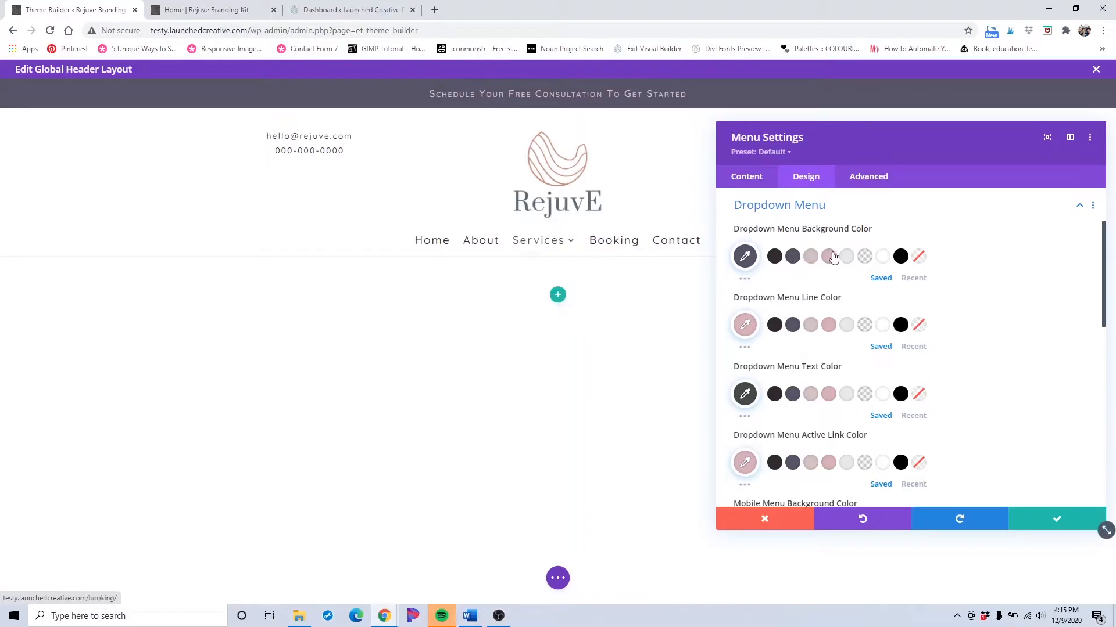
left_click(828, 256)
left_click(810, 259)
mouse_move(562, 249)
scroll(842, 366, "down", 3)
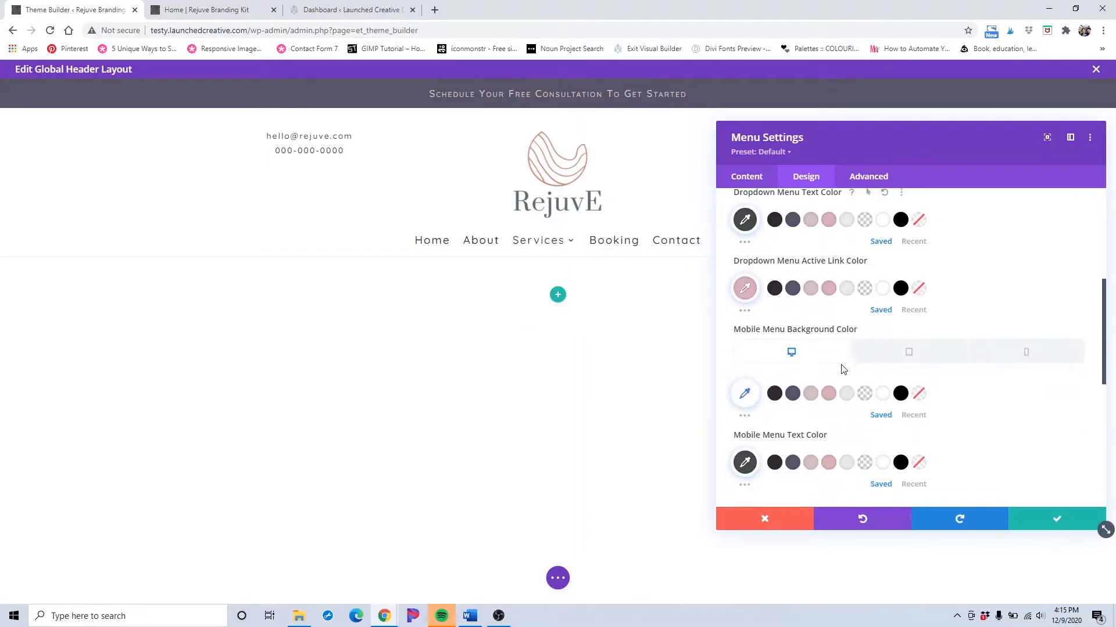
scroll(818, 229, "up", 1)
scroll(793, 410, "up", 6)
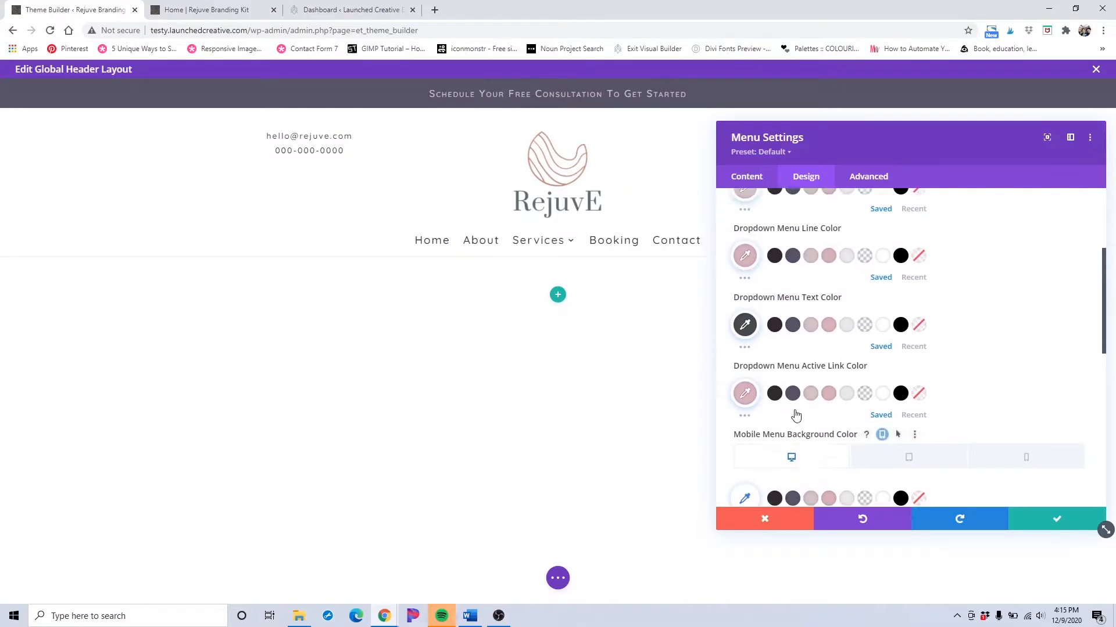
Try the Left Aligned layout style on the menu and return it to Centered.
left_click(816, 248)
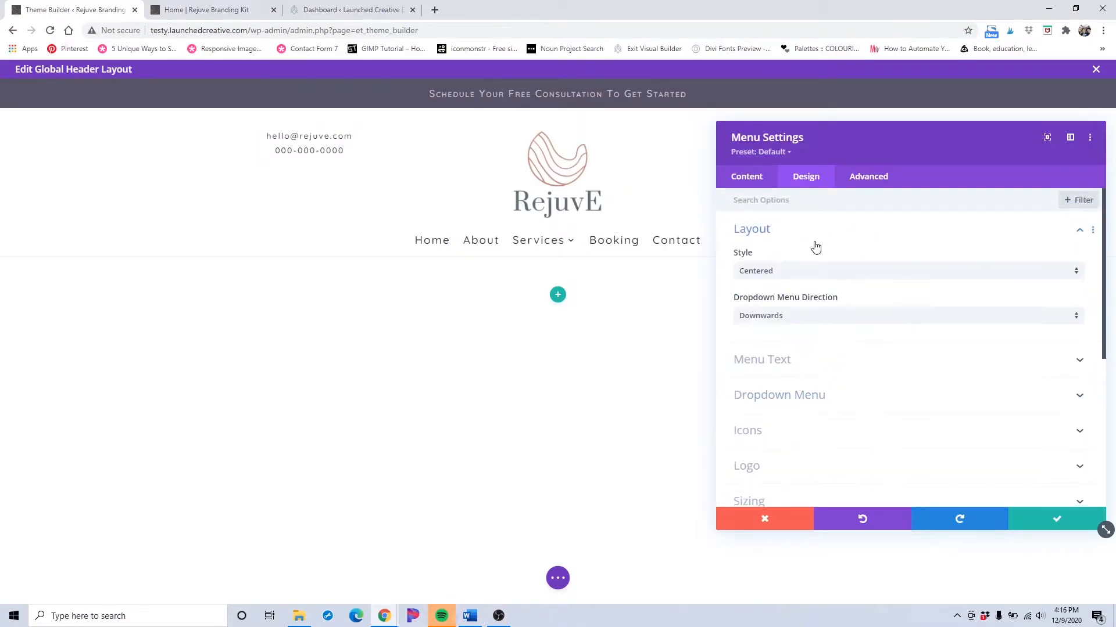
left_click(800, 269)
left_click(775, 282)
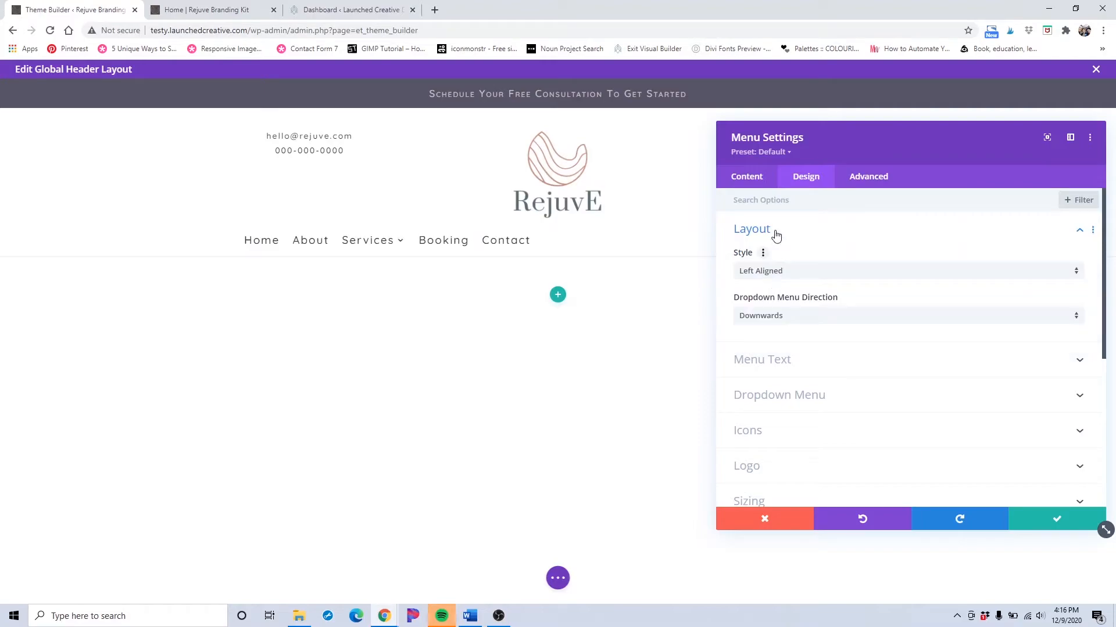
left_click(777, 273)
left_click(781, 301)
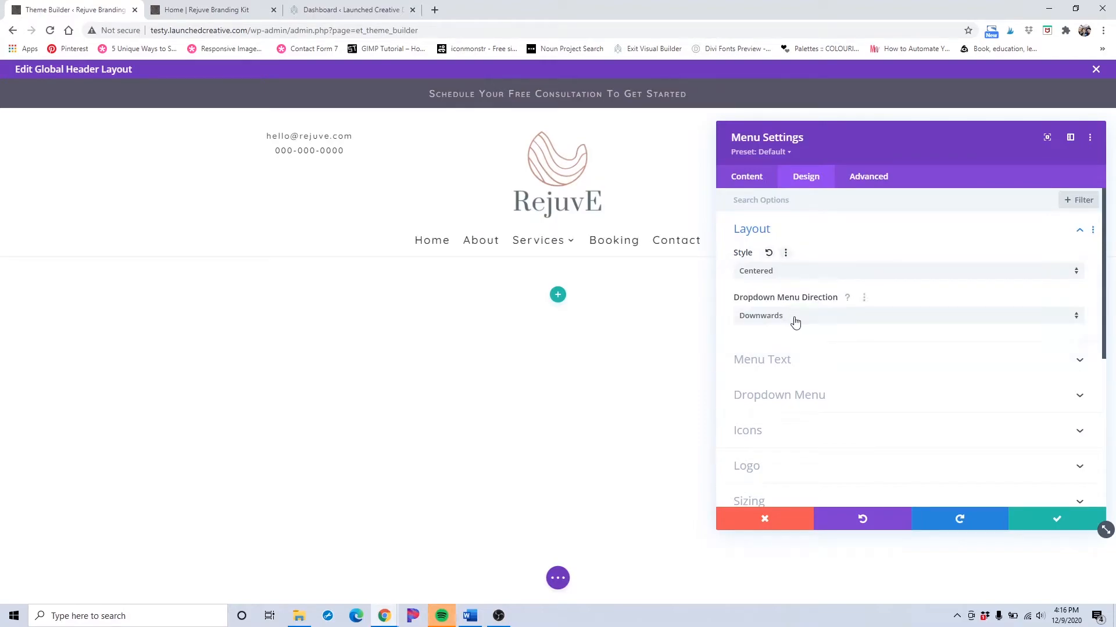
Try the Upwards dropdown menu direction and preview it on the Services submenu.
left_click(795, 317)
left_click(807, 343)
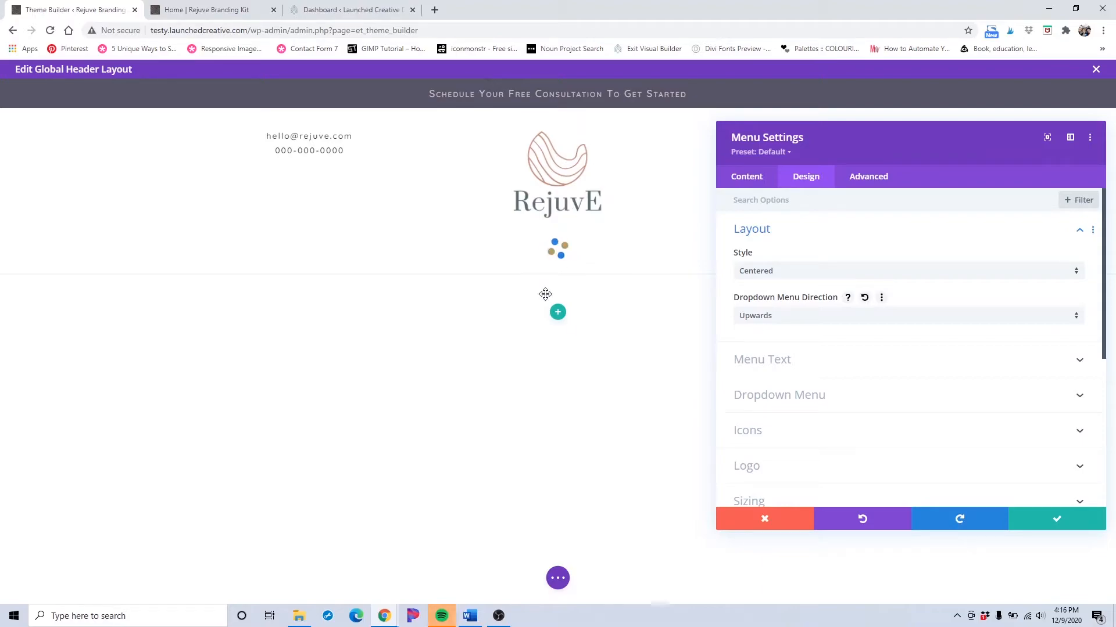
mouse_move(554, 247)
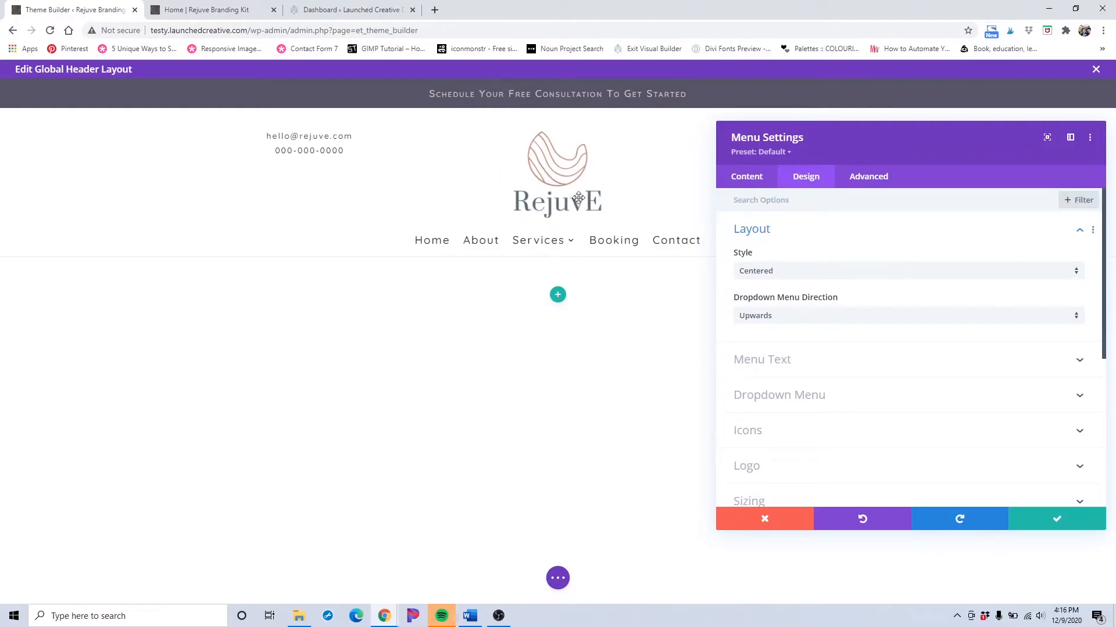
left_click(829, 277)
left_click(860, 252)
Try a top padding of 29px on the menu module and discard all of the module's changes.
scroll(801, 366, "down", 3)
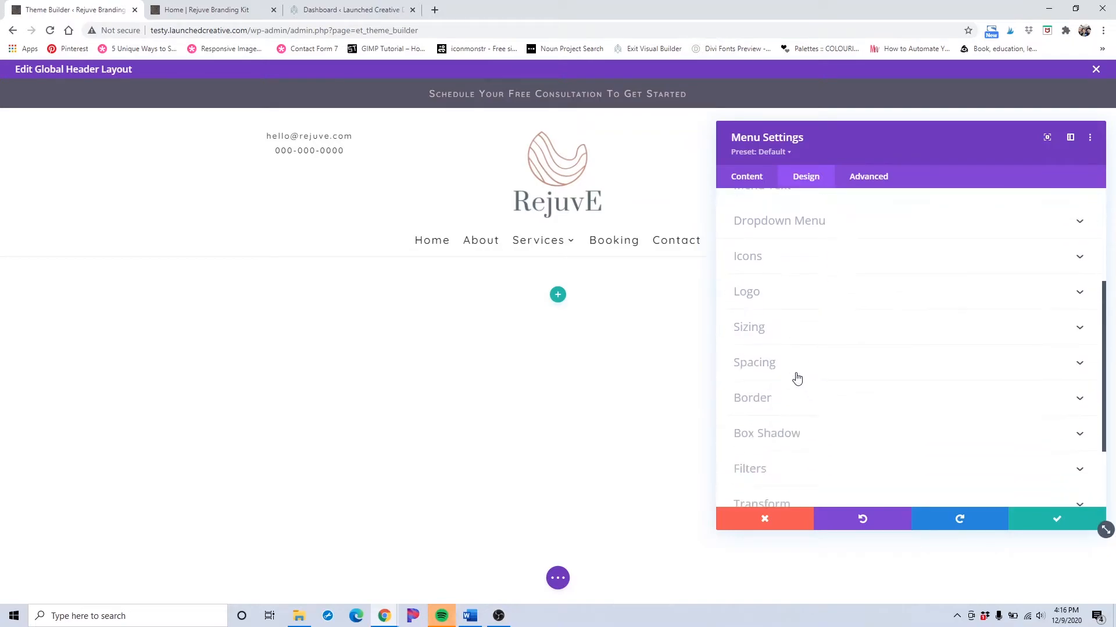
left_click(794, 362)
left_click(801, 303)
type("9px")
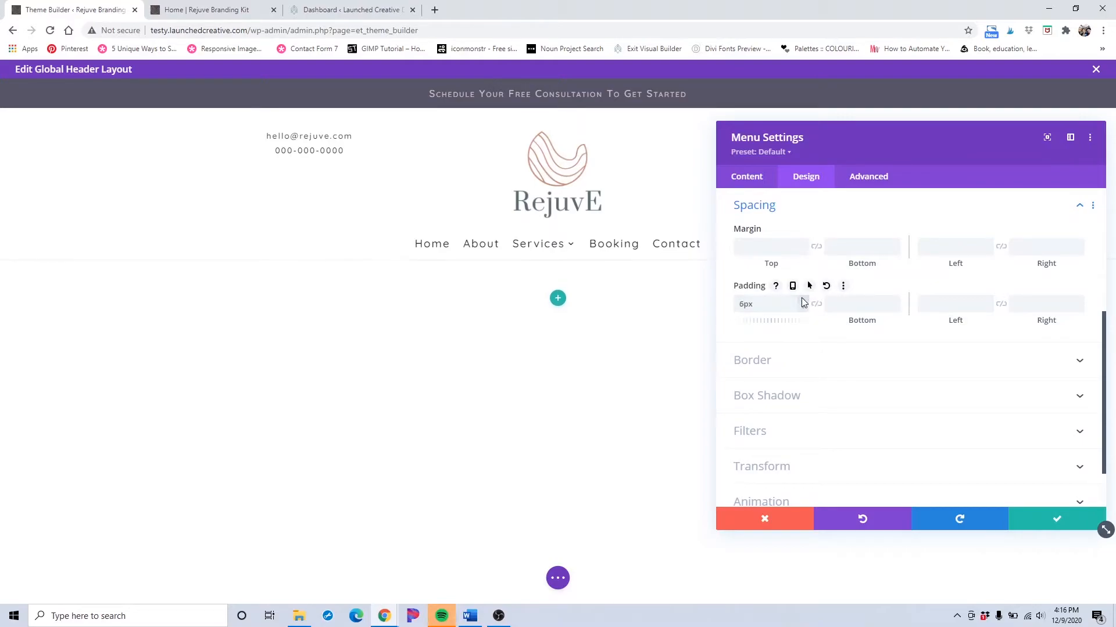
left_click(802, 300)
left_click(801, 300)
left_click(801, 300)
left_click(802, 300)
left_click(801, 300)
left_click(802, 300)
left_click(802, 300)
left_click(802, 300)
mouse_move(558, 265)
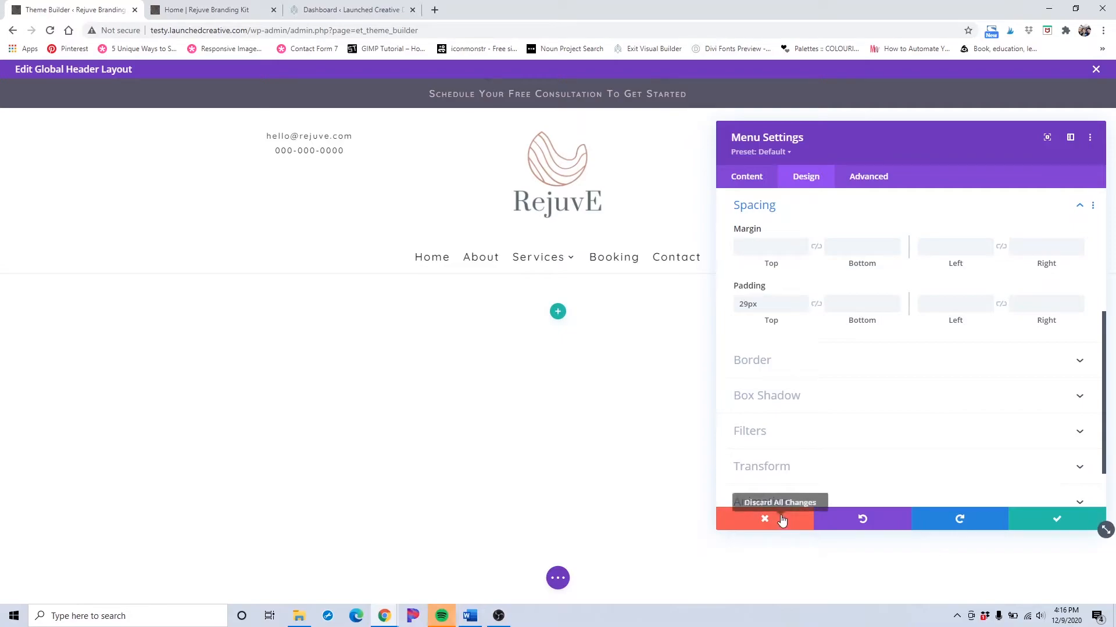
left_click(781, 519)
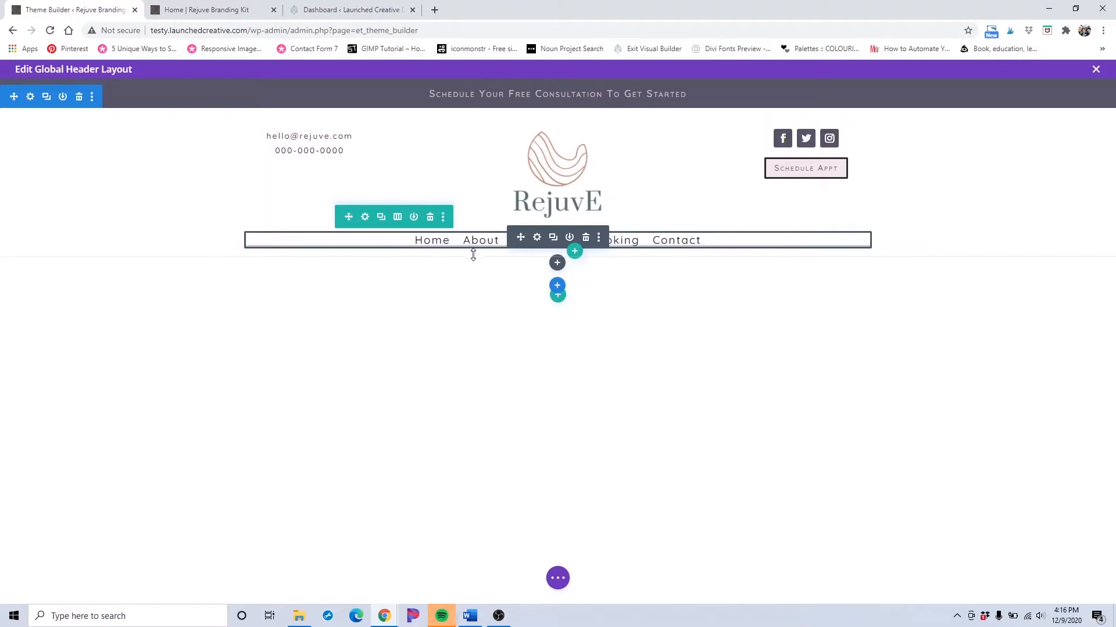
Examine the menu's text options, including active link color, font and text color, and save the menu module.
left_click(537, 237)
left_click(797, 181)
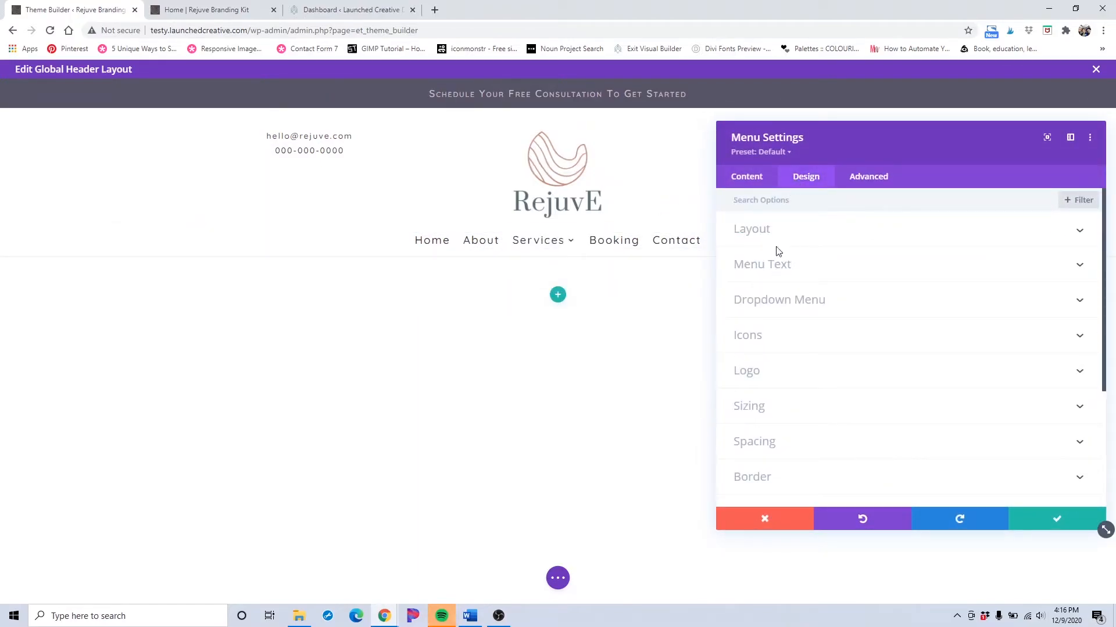
left_click(779, 271)
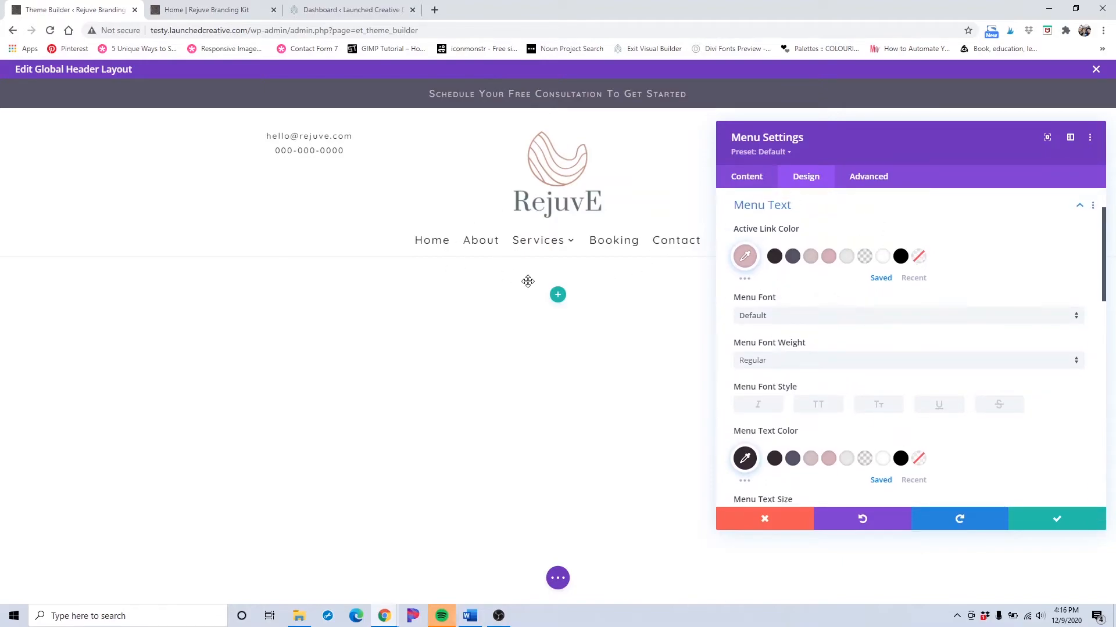
scroll(836, 258, "up", 2)
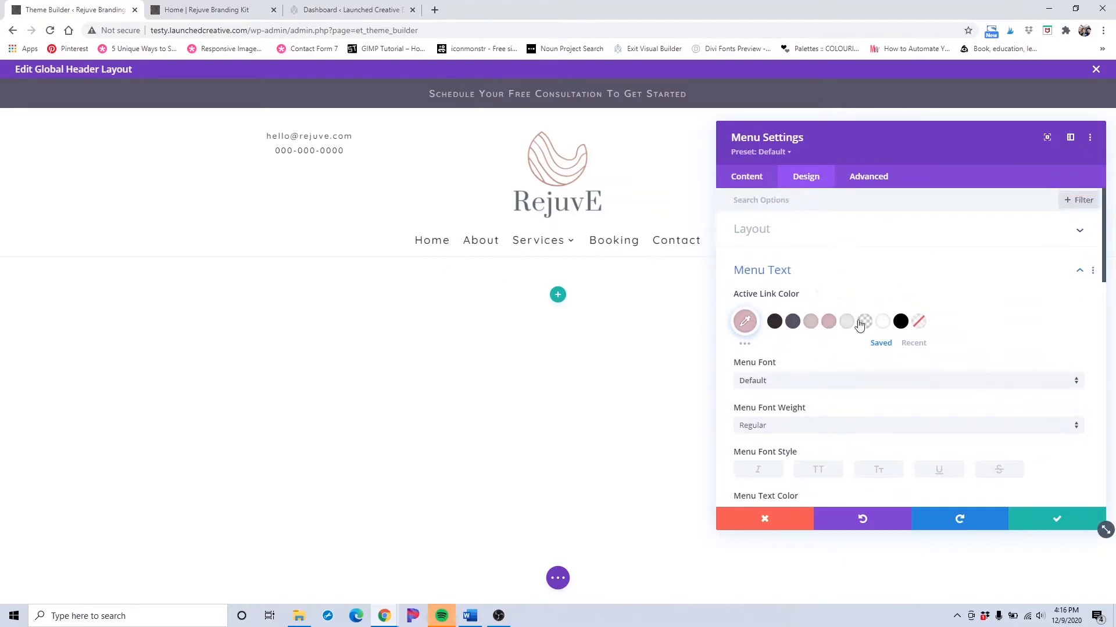
left_click(1026, 527)
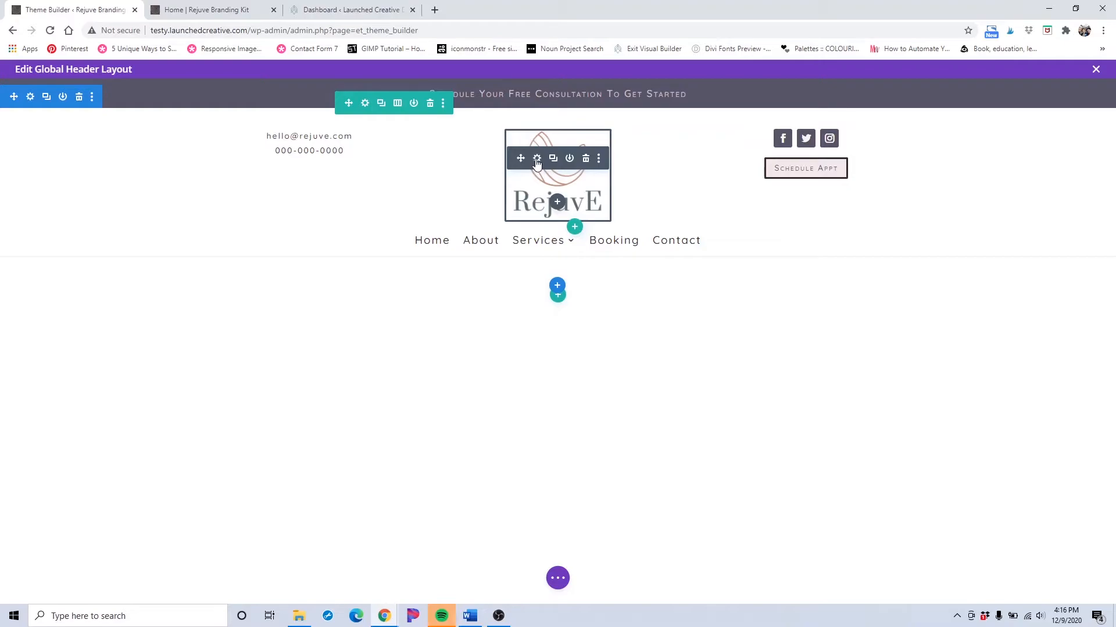
Examine how the header logo image is replaced from the media library, and close the library without choosing a file.
left_click(536, 161)
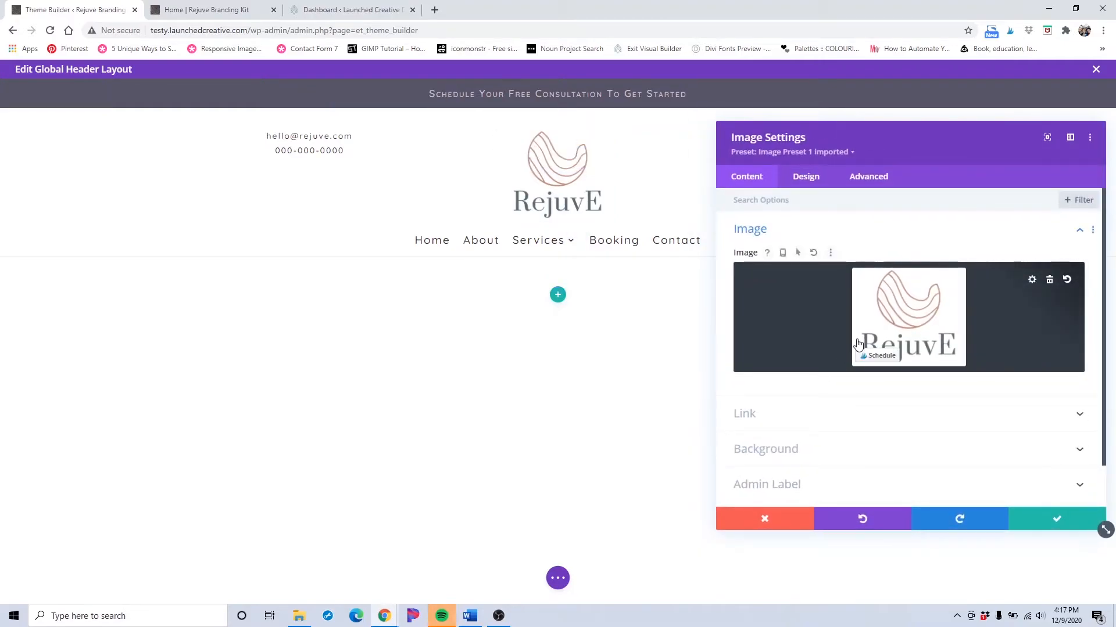
left_click(889, 352)
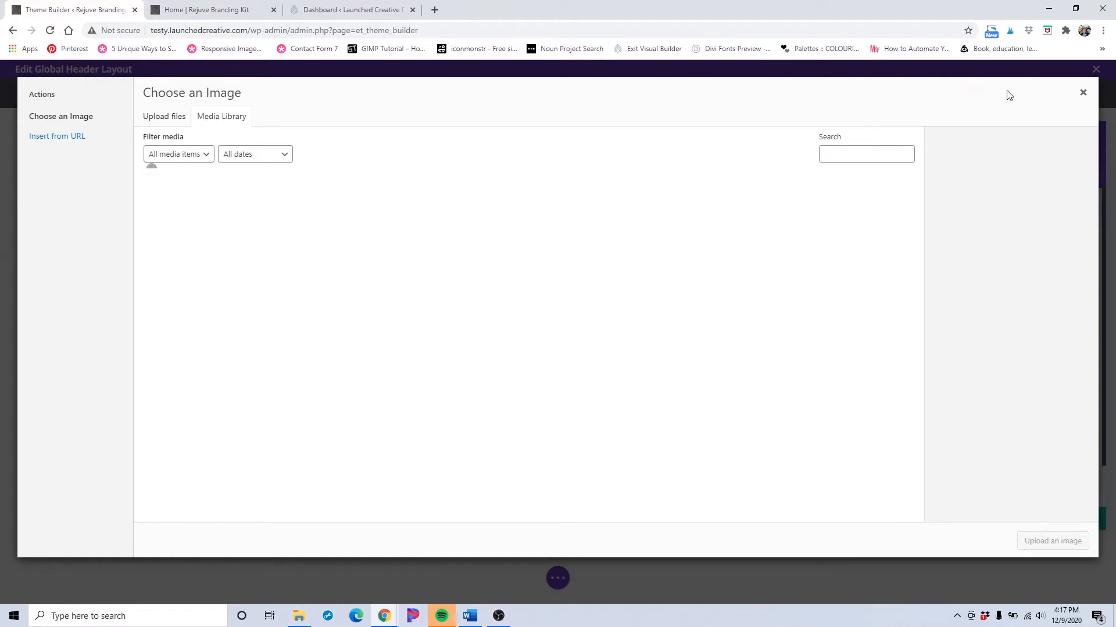
left_click(1082, 95)
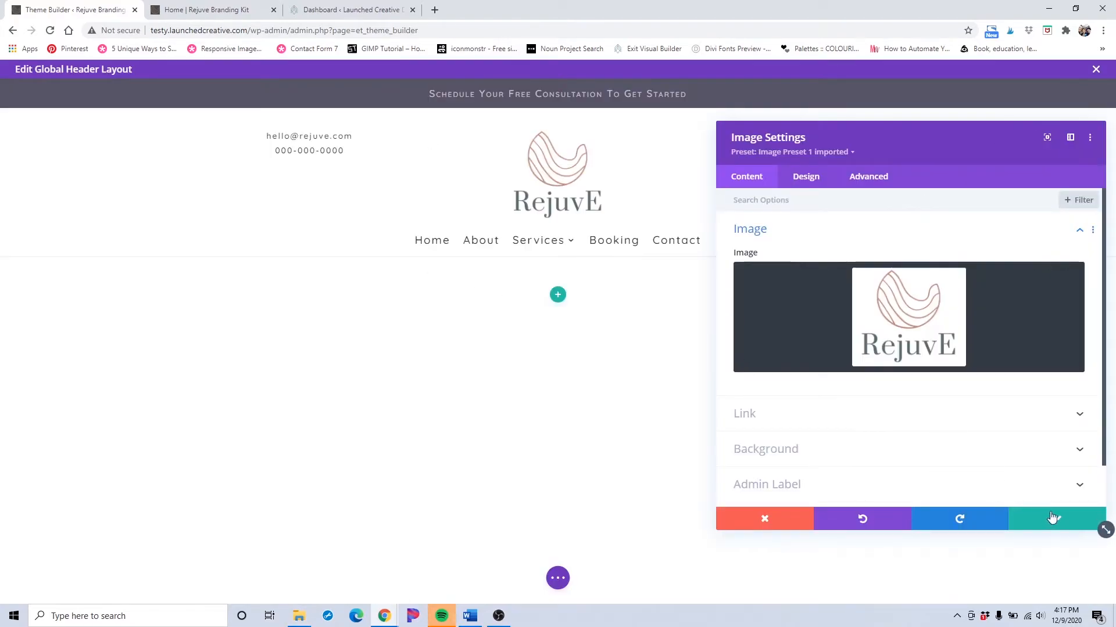
Try max widths of 39% on desktop and 62% on phone for the header logo.
left_click(804, 178)
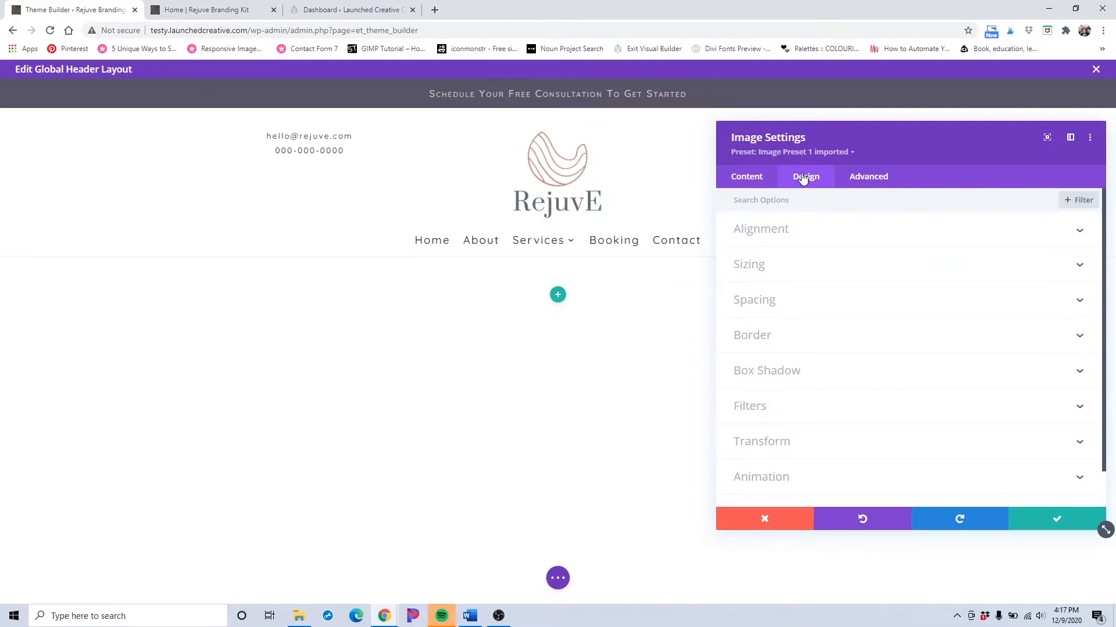
left_click(756, 270)
mouse_move(815, 376)
left_mouse_down()
mouse_move(832, 375)
mouse_move(822, 376)
left_mouse_up()
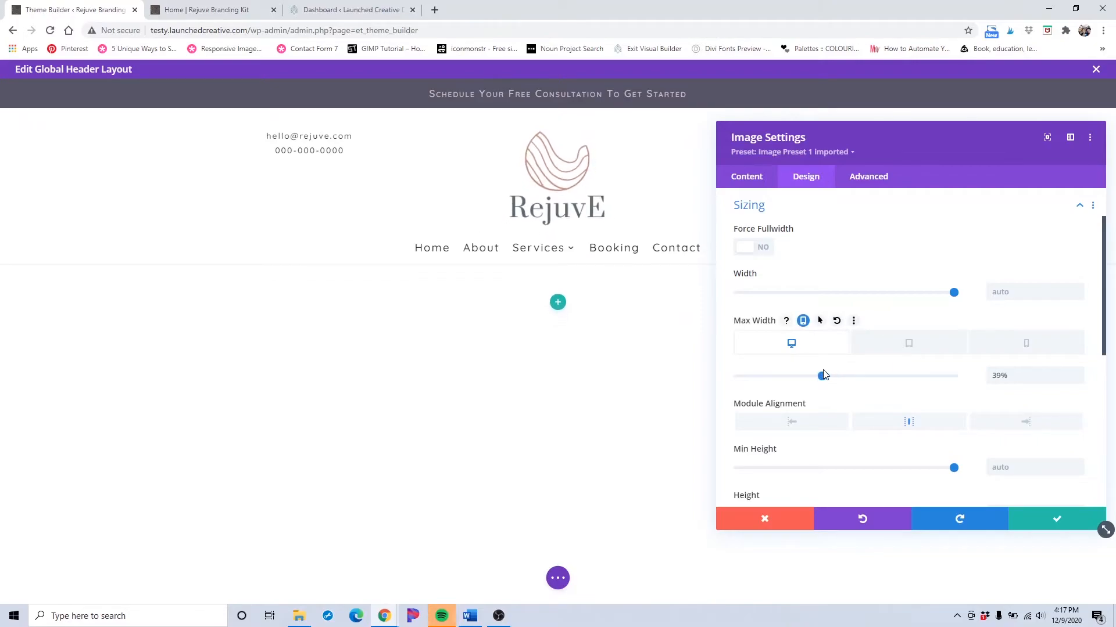
left_click(880, 345)
left_click(1023, 344)
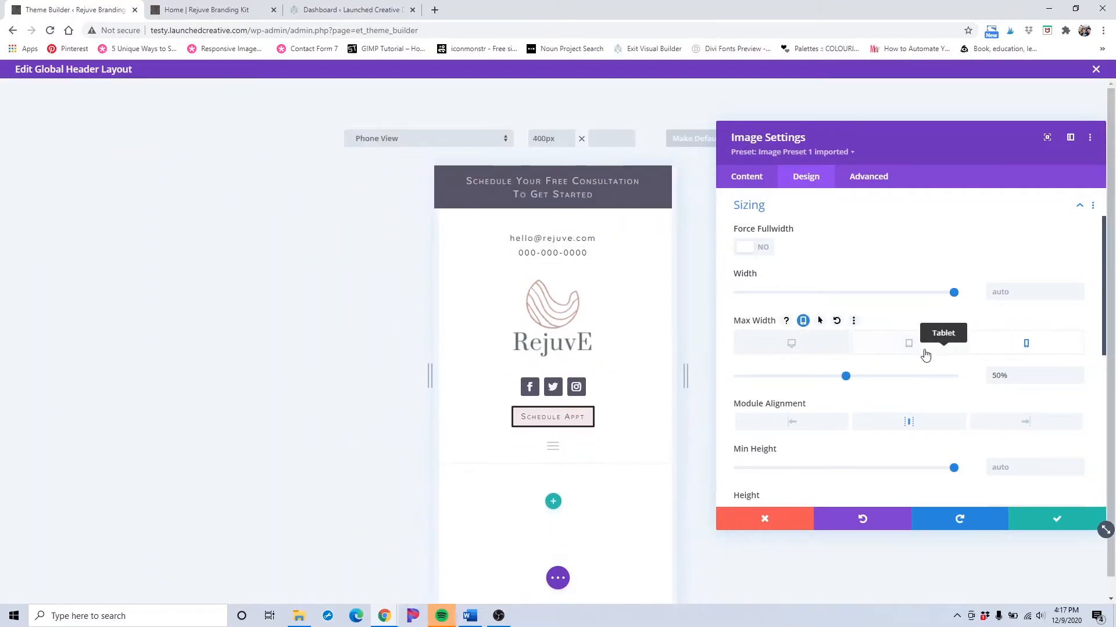
left_click_drag(845, 376, 871, 376)
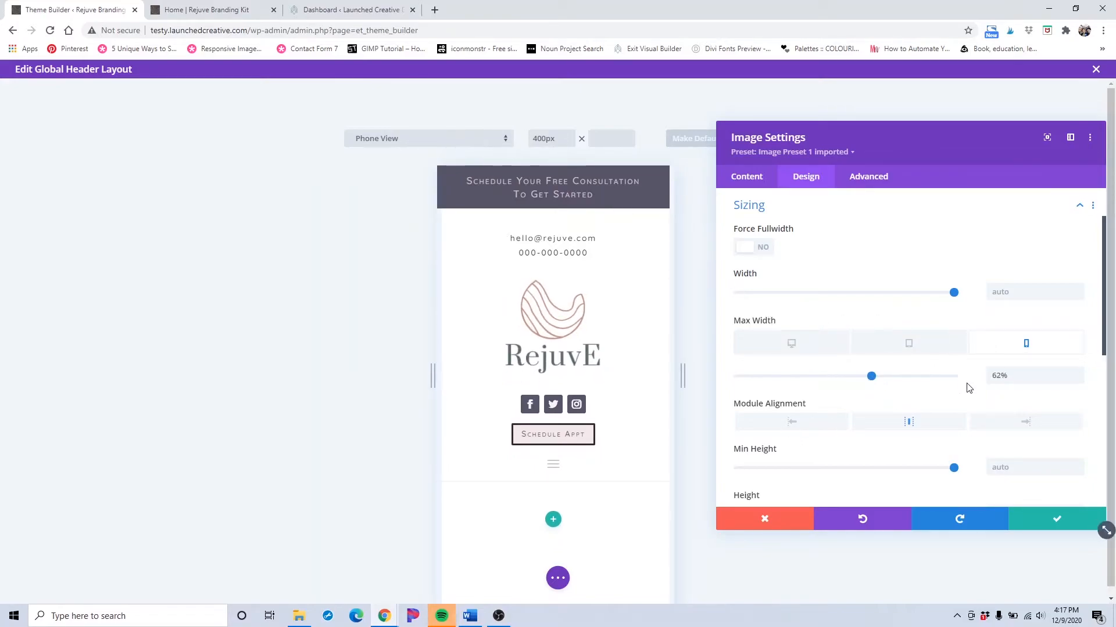
Preview the header at the Galaxy S10/S10+/A10/A20 phone size and discard the logo image changes.
left_click(455, 146)
left_click(405, 266)
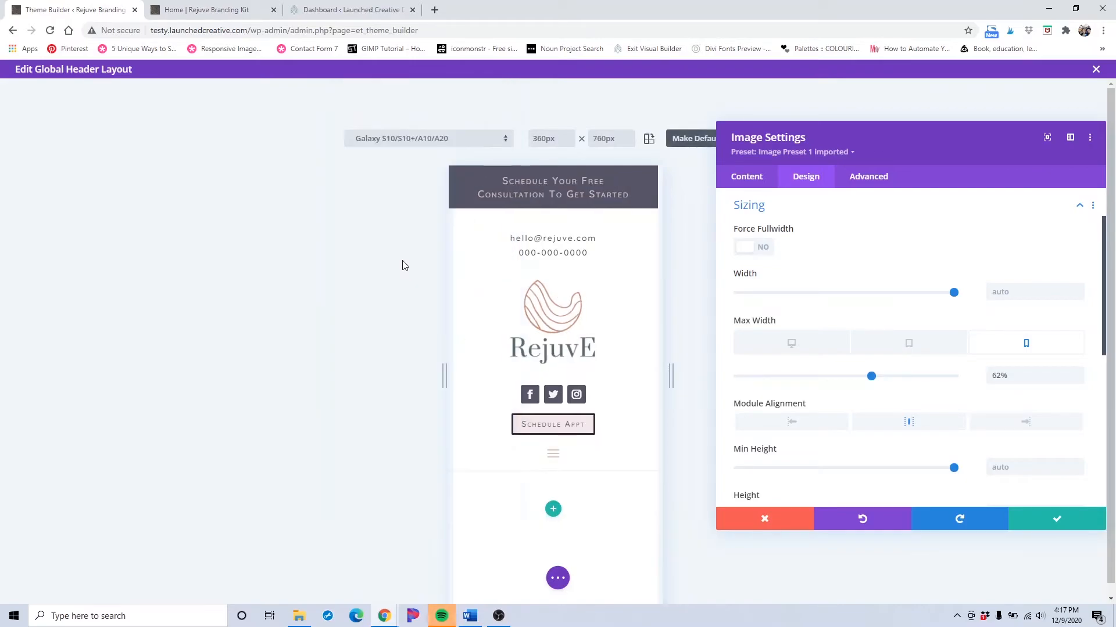
left_click(765, 519)
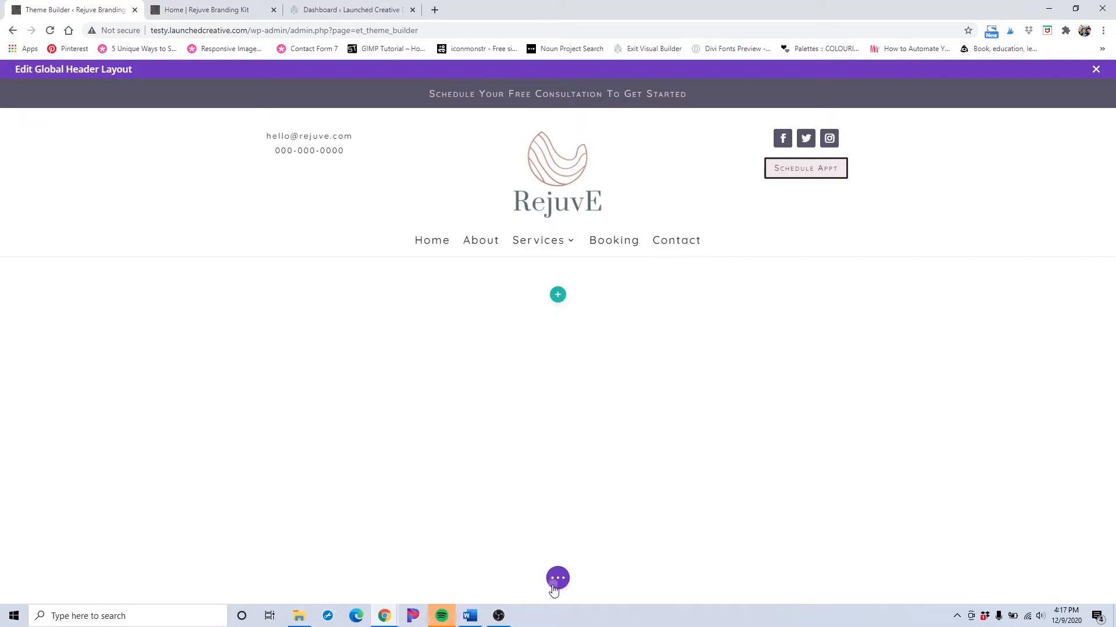
Leave the global header layout and open the Default Website Template's global footer for editing.
left_click(554, 580)
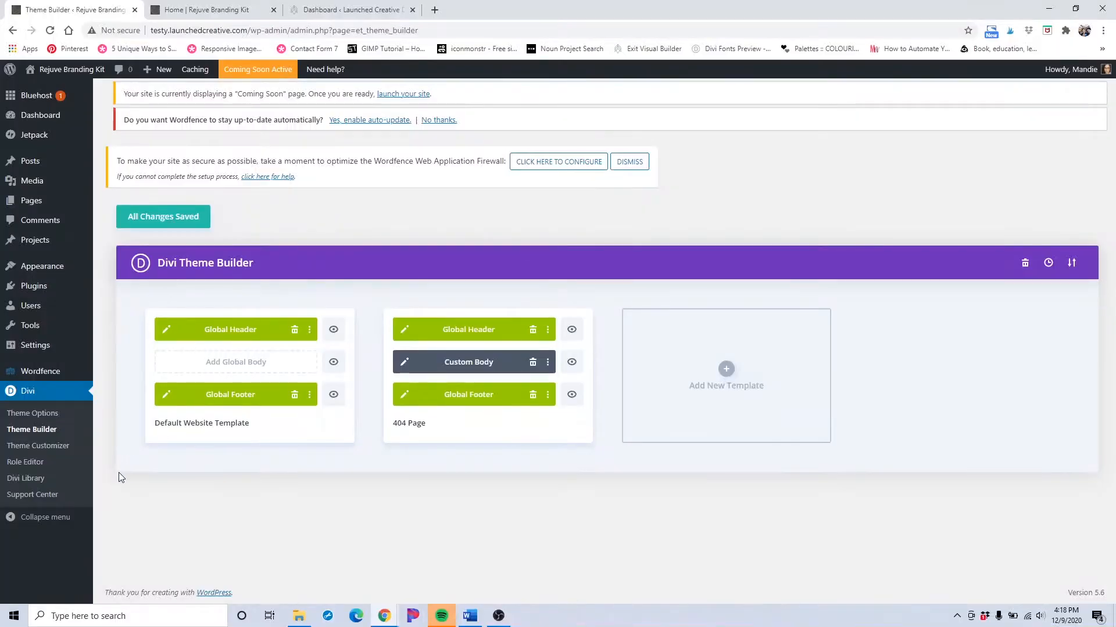
left_click(170, 397)
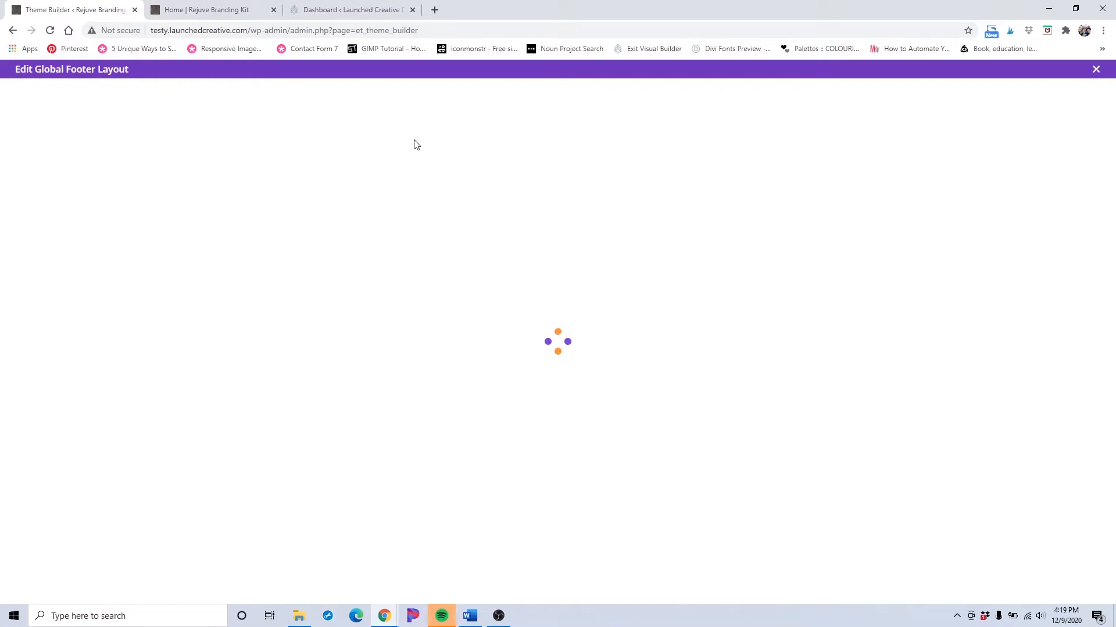
Review the footer logo's image source and design options, and close its settings.
mouse_move(224, 129)
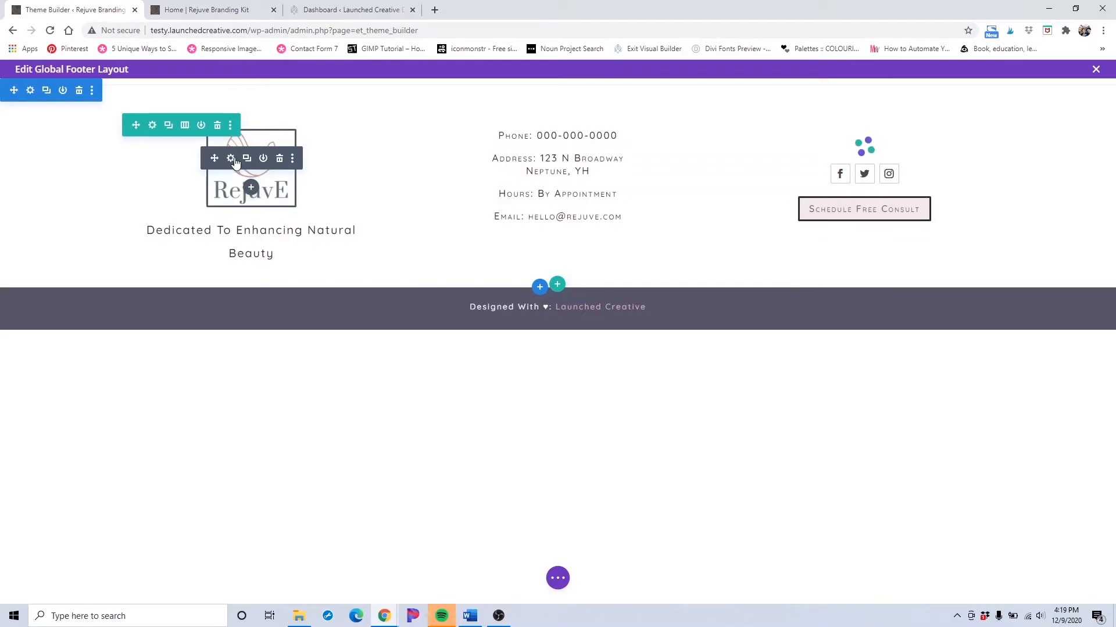
left_click(233, 159)
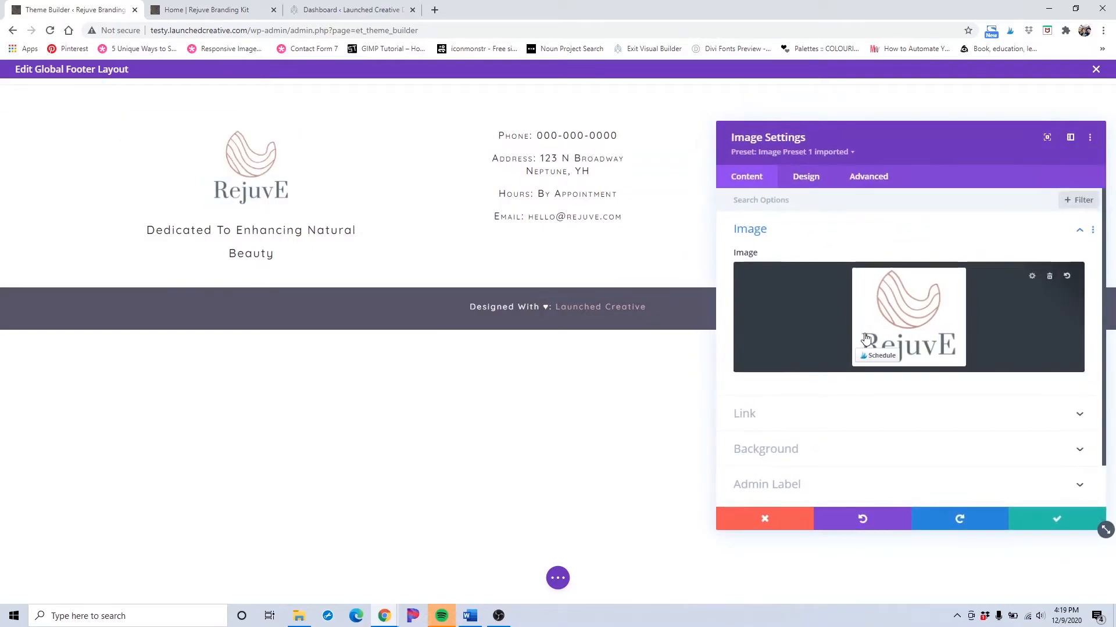
left_click(808, 178)
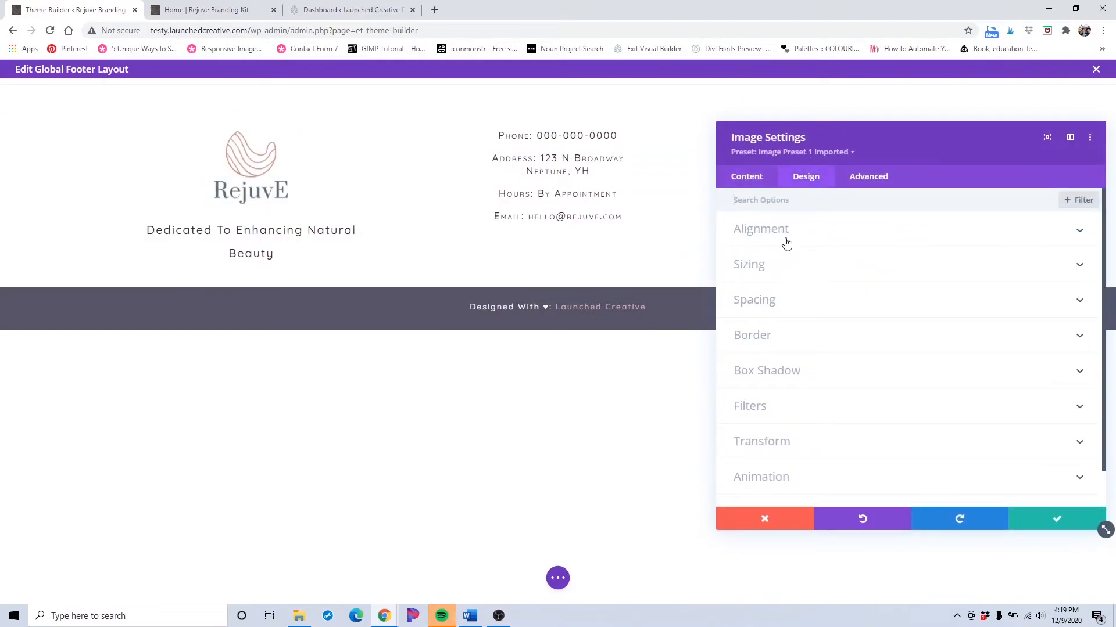
left_click(787, 277)
left_click(1043, 519)
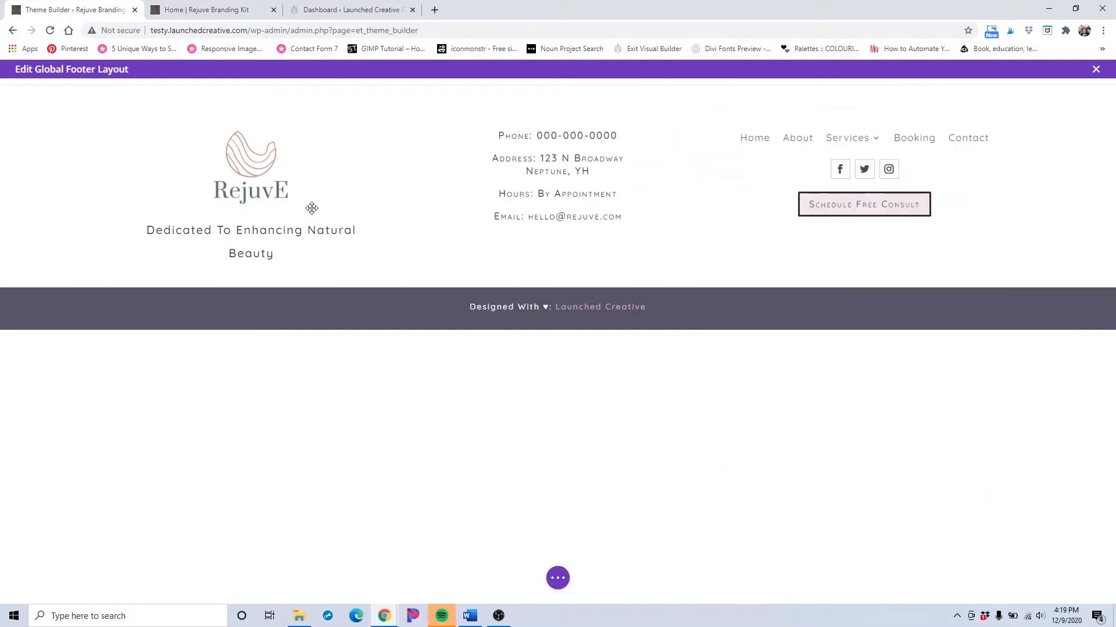
Select the whole tagline text below the footer logo for inline editing, and leave it without retyping.
mouse_move(244, 241)
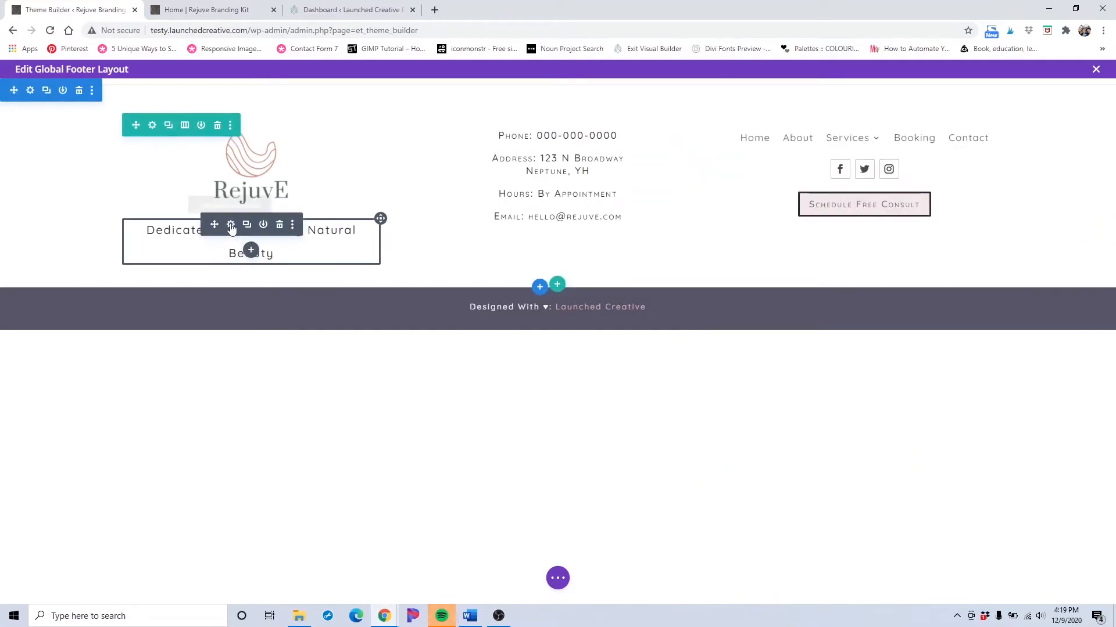
left_click(312, 251)
key("ctrl+a")
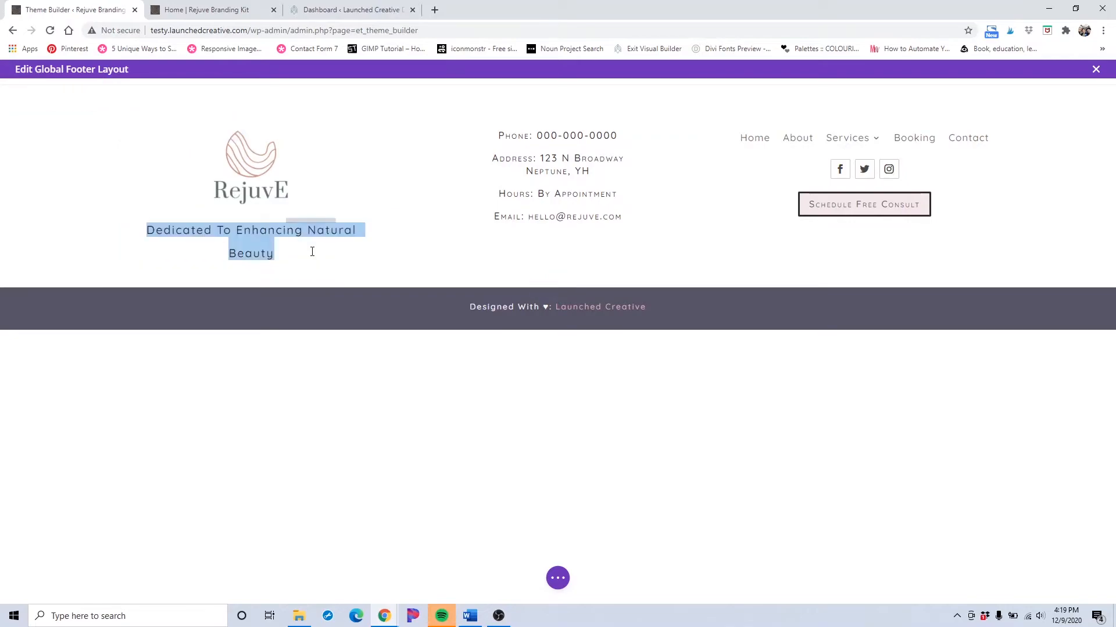
left_click(370, 402)
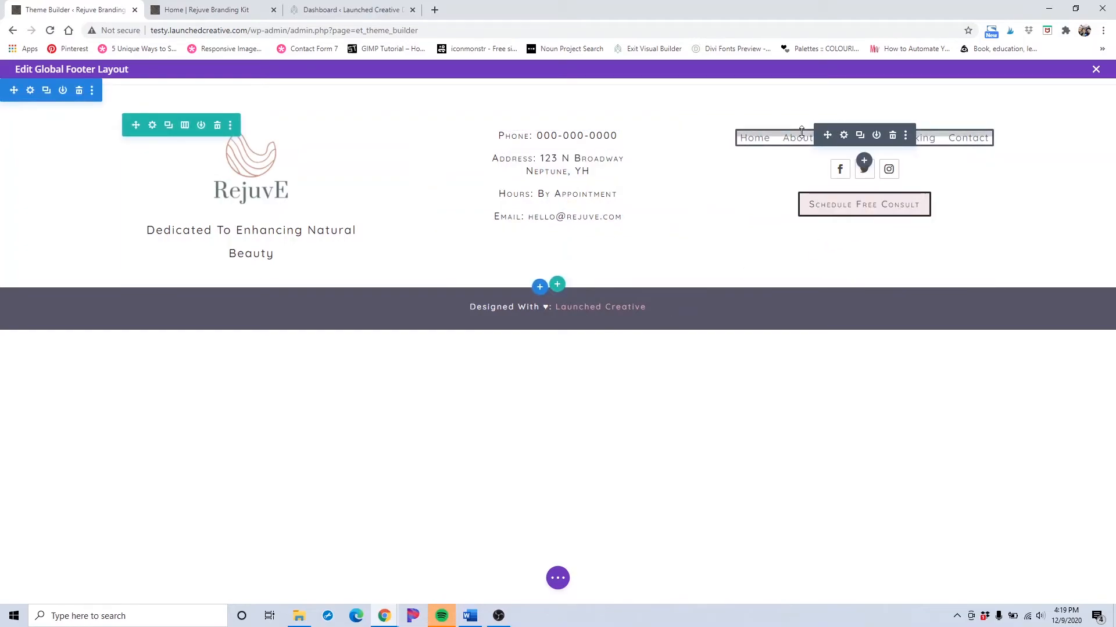
Assign the Footer menu to the footer's menu module, check its dropdown design options and keep the change.
left_click(846, 137)
left_click_drag(908, 145, 468, 129)
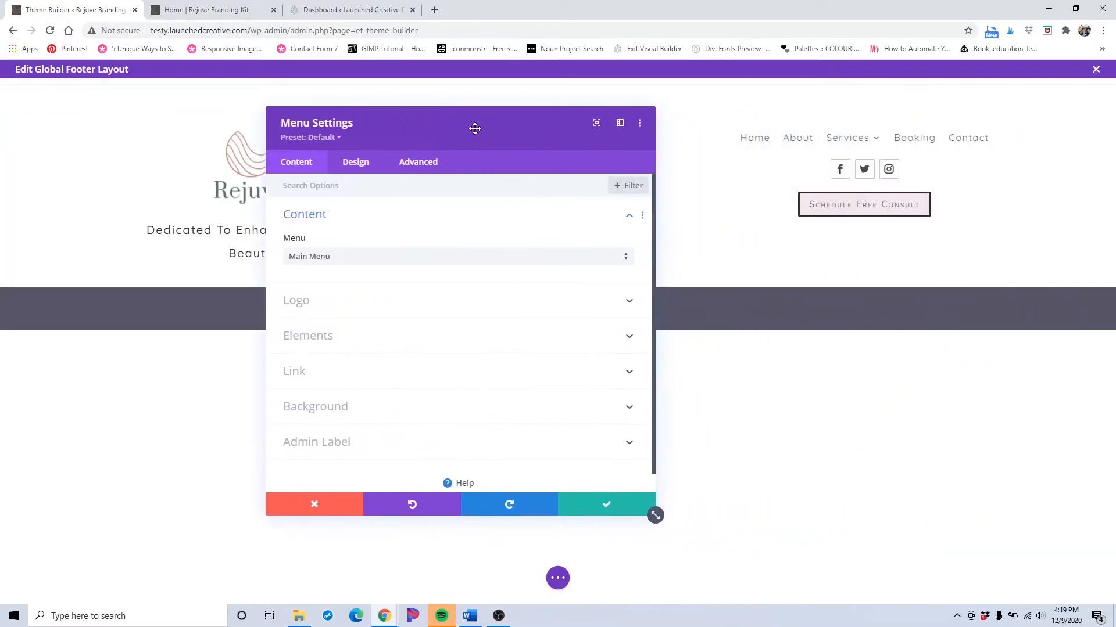
left_click(338, 263)
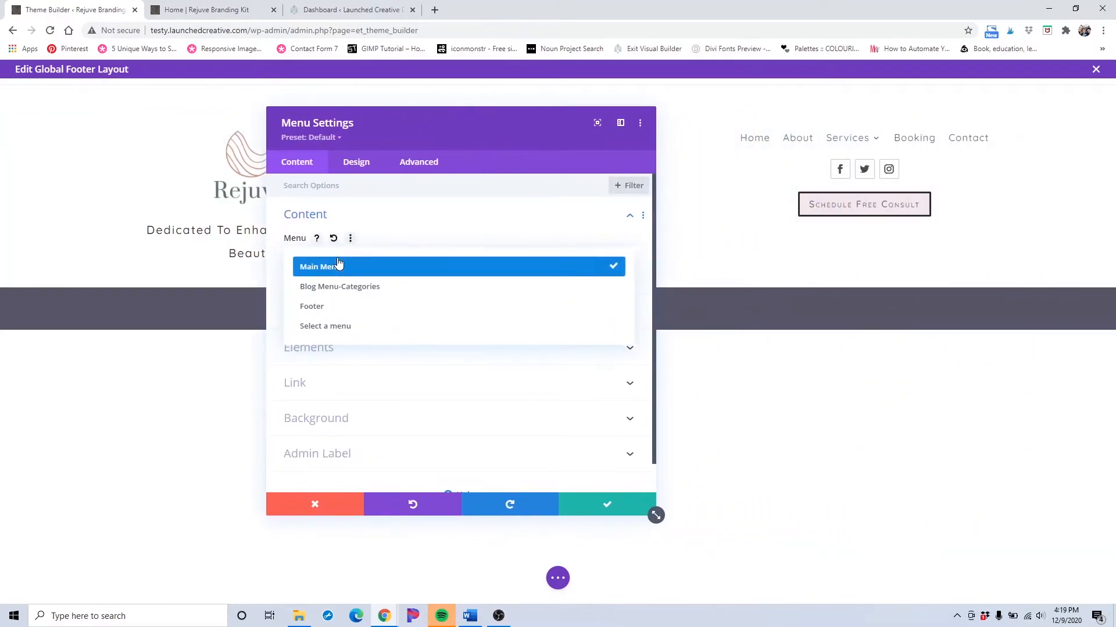
left_click(332, 310)
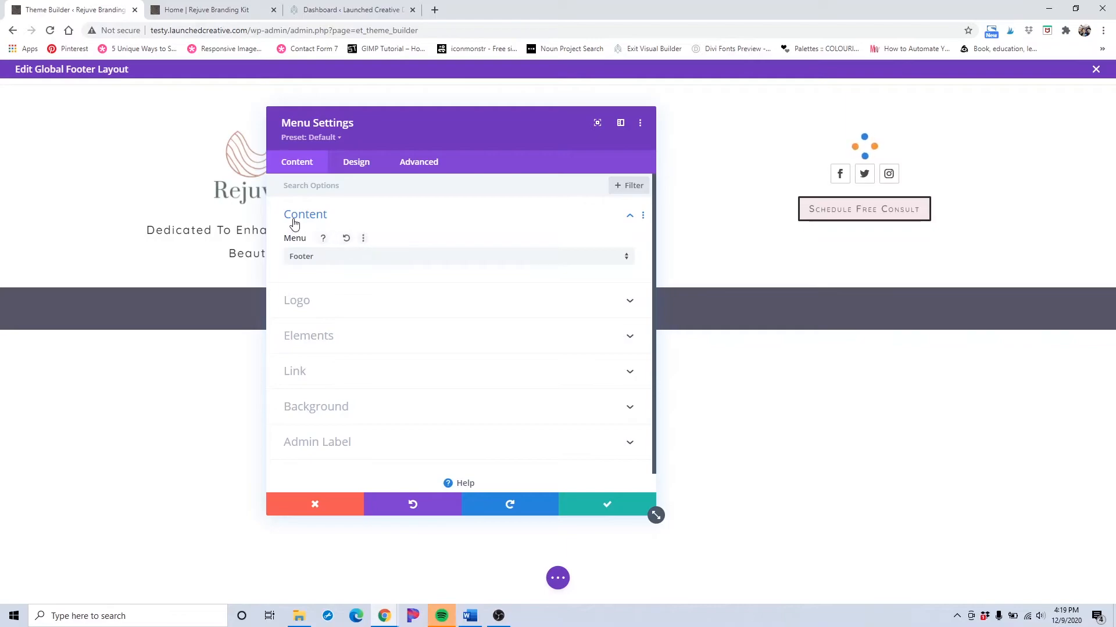
left_click(342, 163)
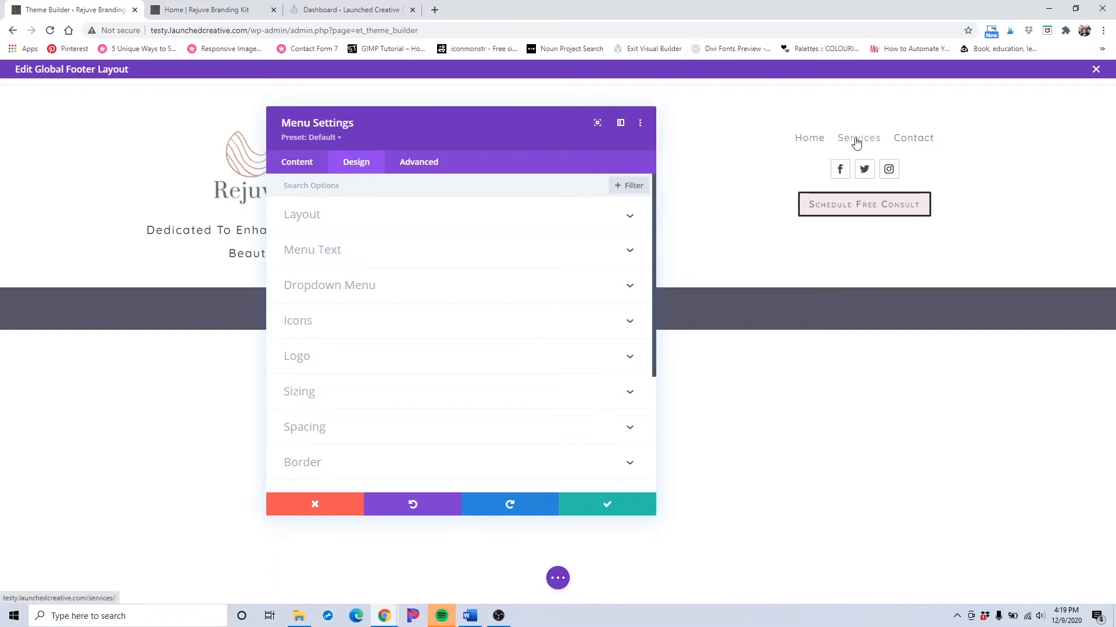
left_click(368, 297)
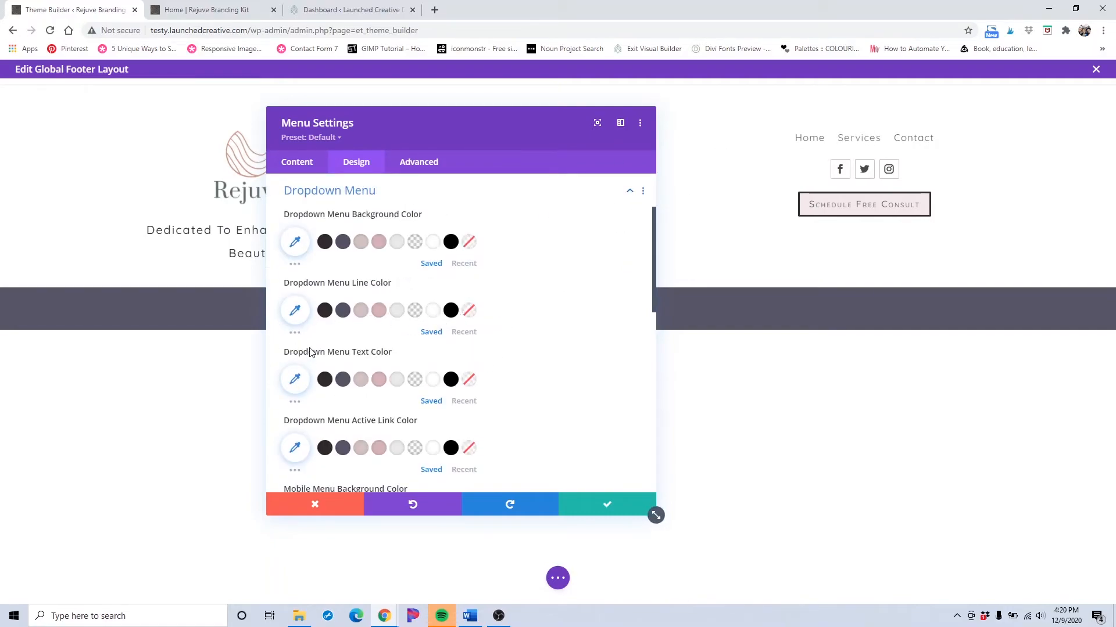
left_click(292, 171)
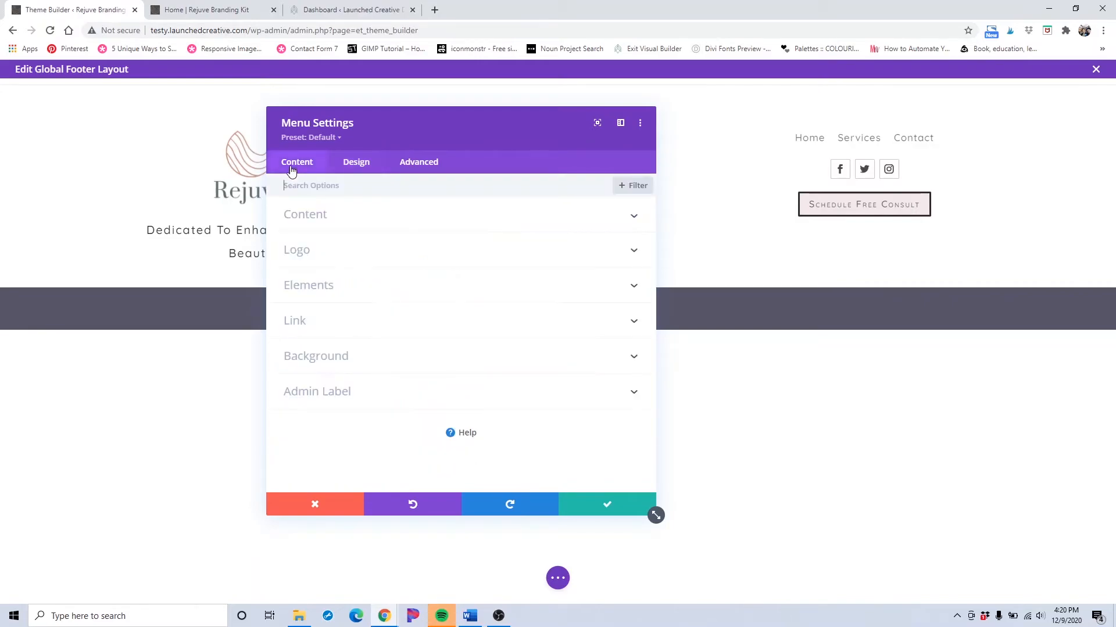
left_click(595, 511)
Examine the footer's social media follow module, checking the Facebook network's link, background and icon design options.
mouse_move(893, 170)
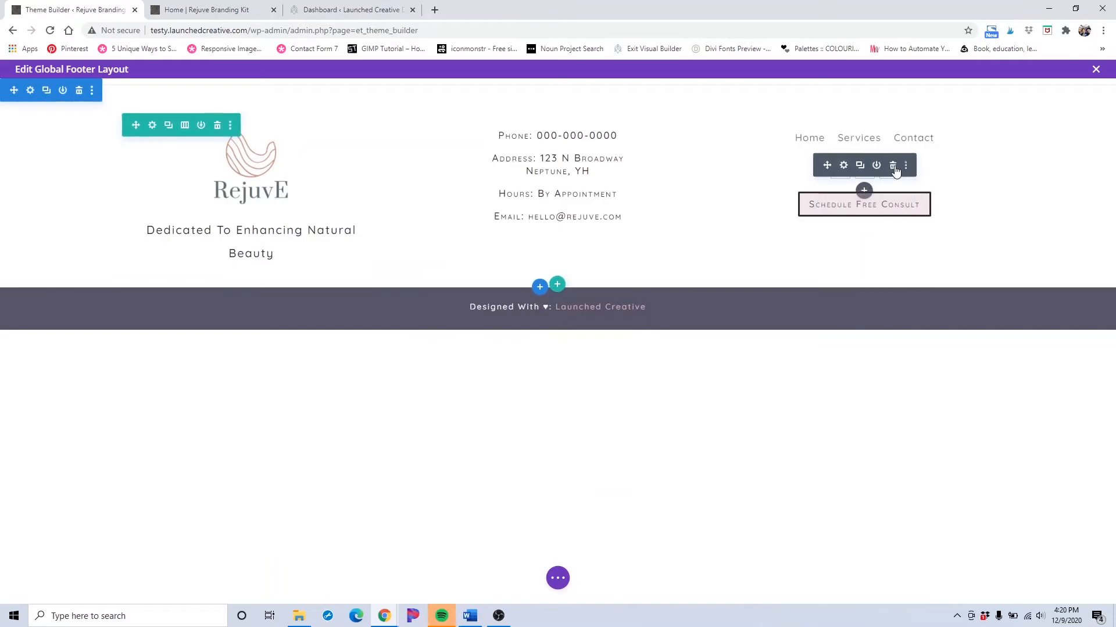
left_click(844, 167)
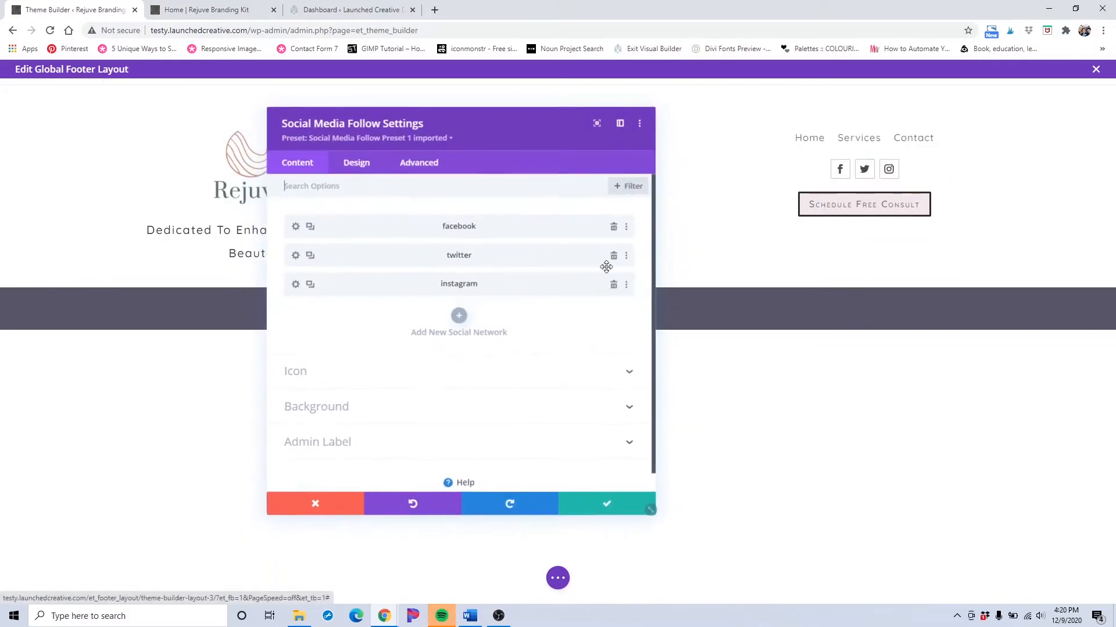
left_click(294, 227)
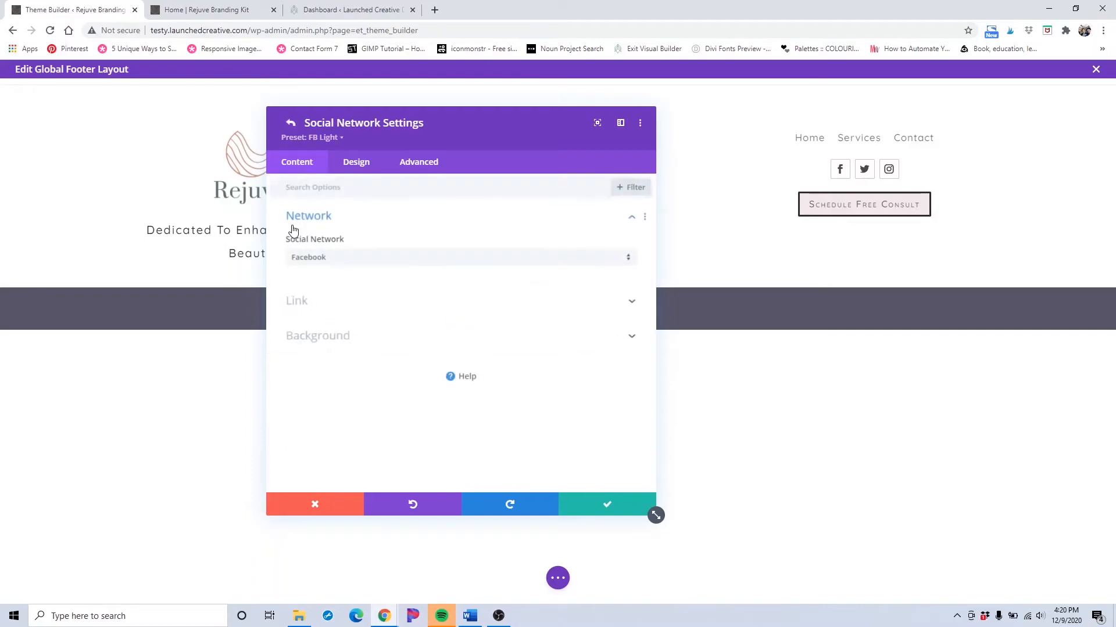
left_click(323, 306)
left_click(316, 343)
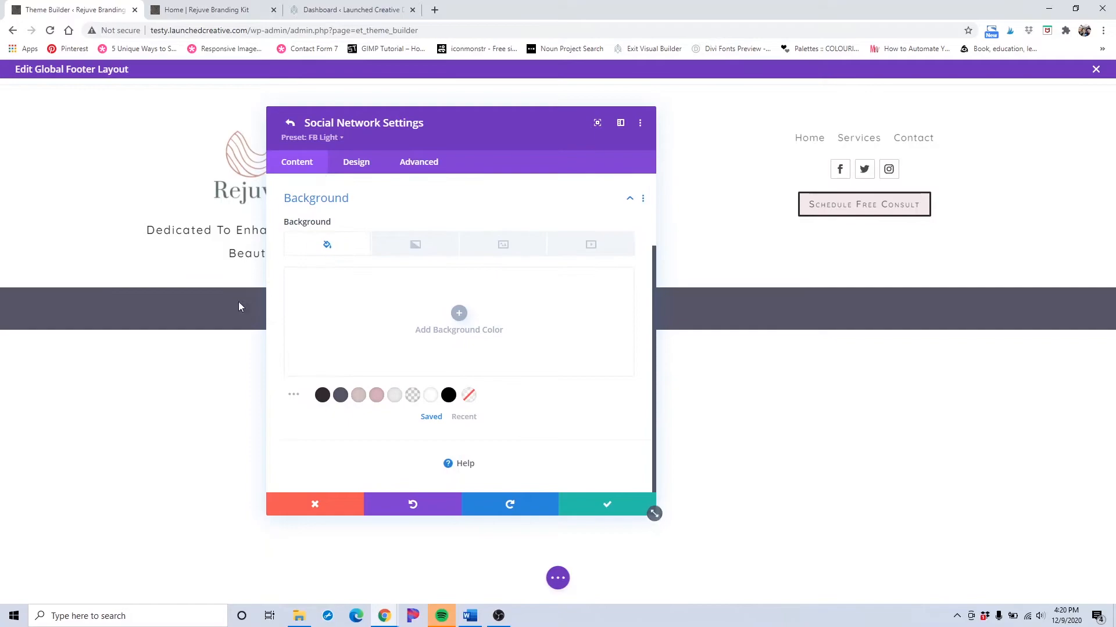
left_click(379, 163)
left_click(340, 220)
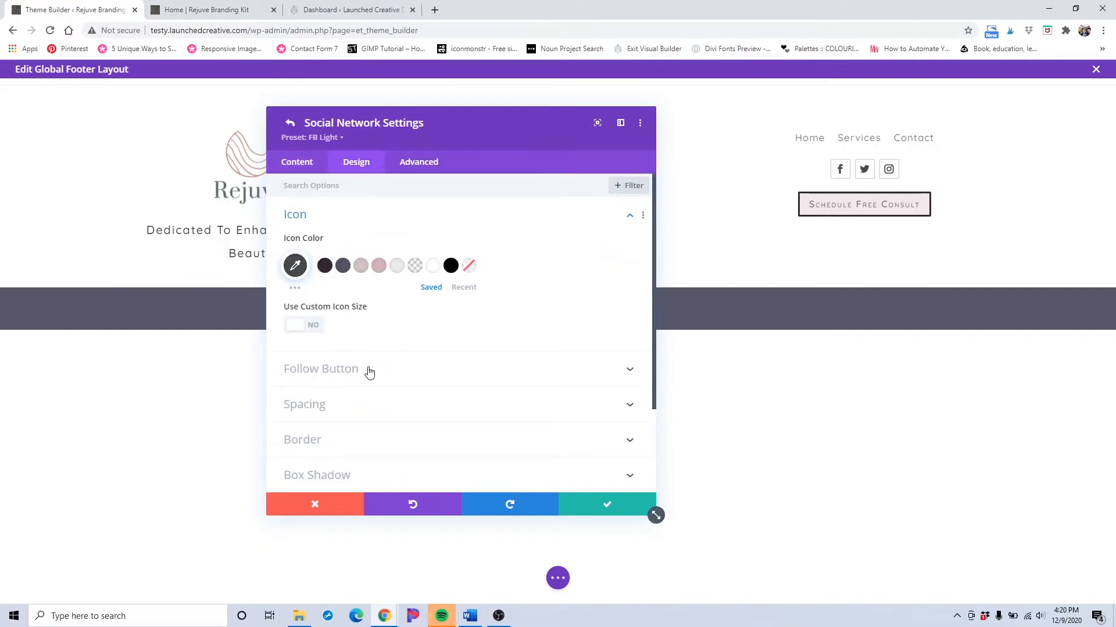
scroll(361, 355, "down", 2)
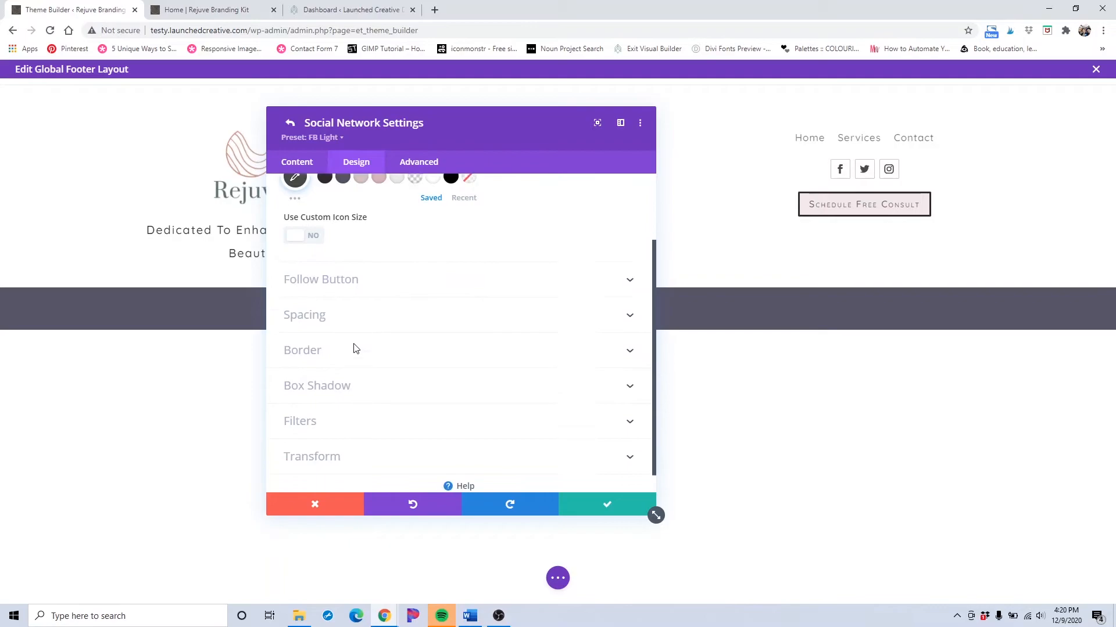
left_click(610, 504)
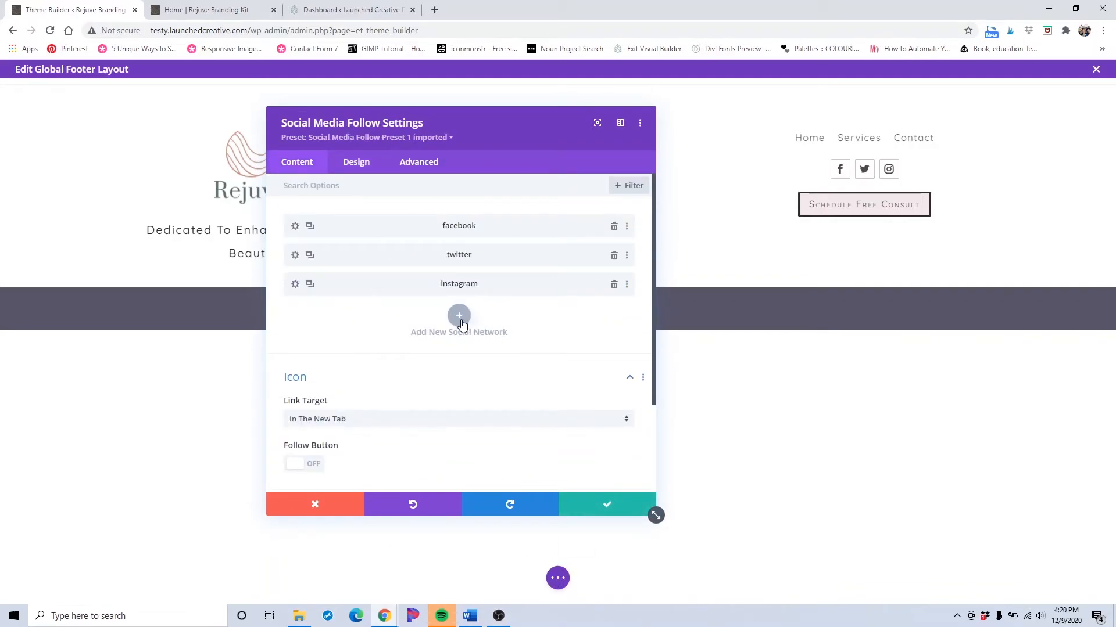
left_click(578, 508)
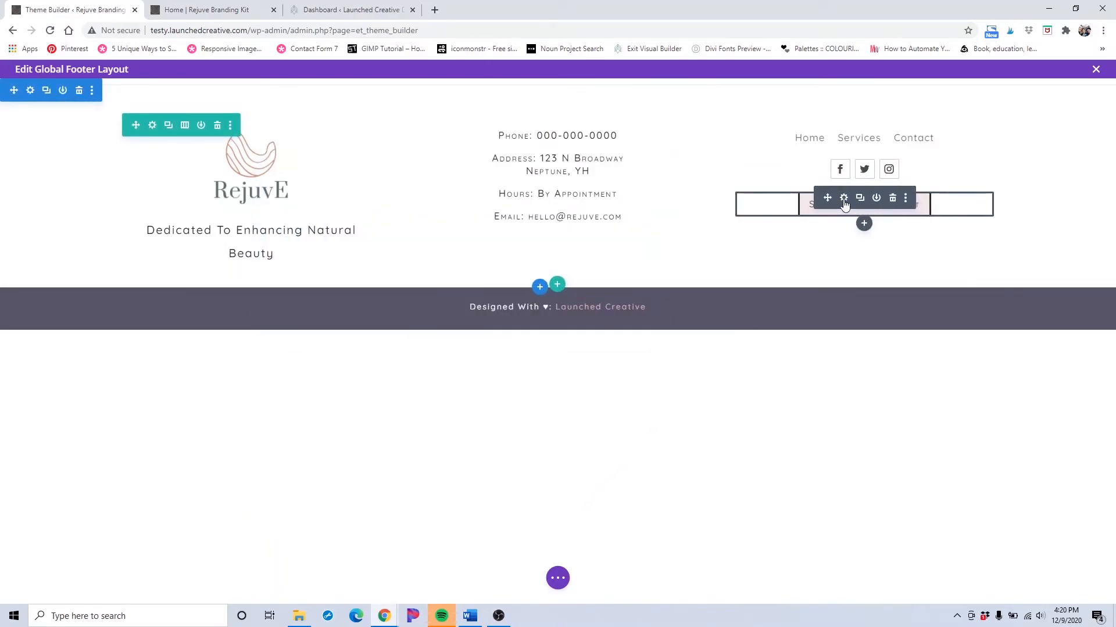
Check the link settings of the footer's Schedule Free Consult button and close them.
left_click(844, 198)
left_click(356, 296)
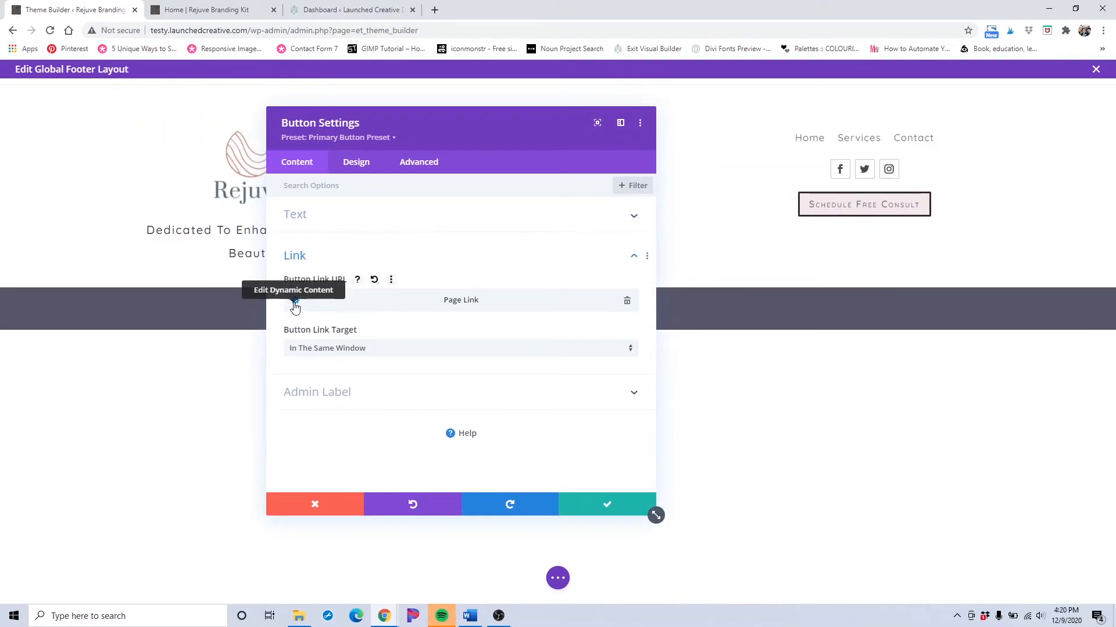
left_click(592, 510)
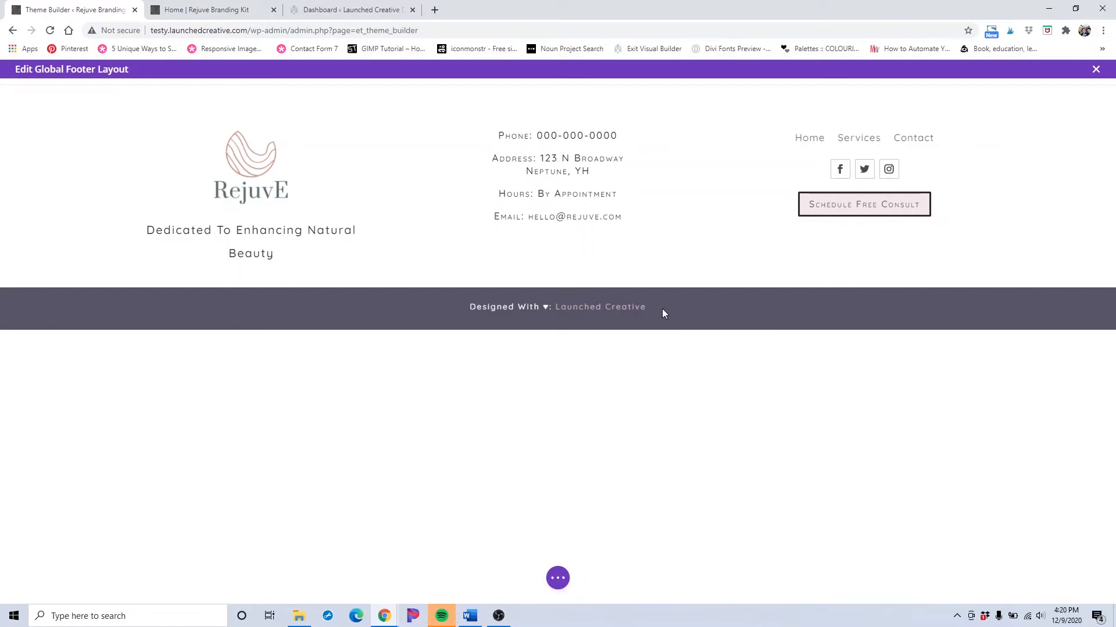
Examine the footer's sections, rows and modules in wireframe view, and return to desktop view.
left_click(559, 584)
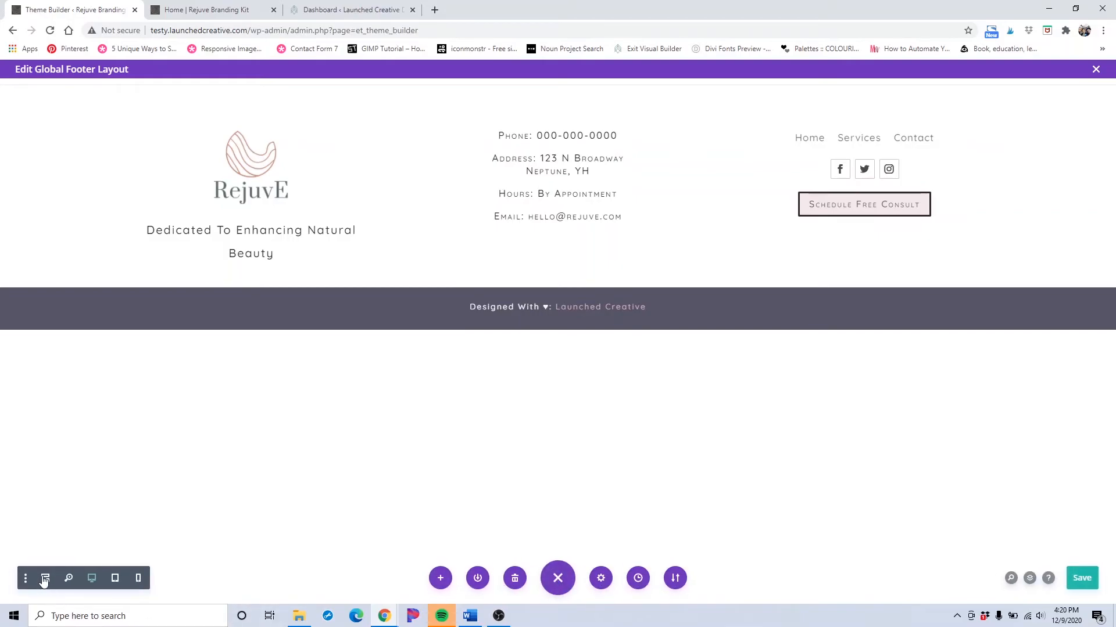
left_click(45, 578)
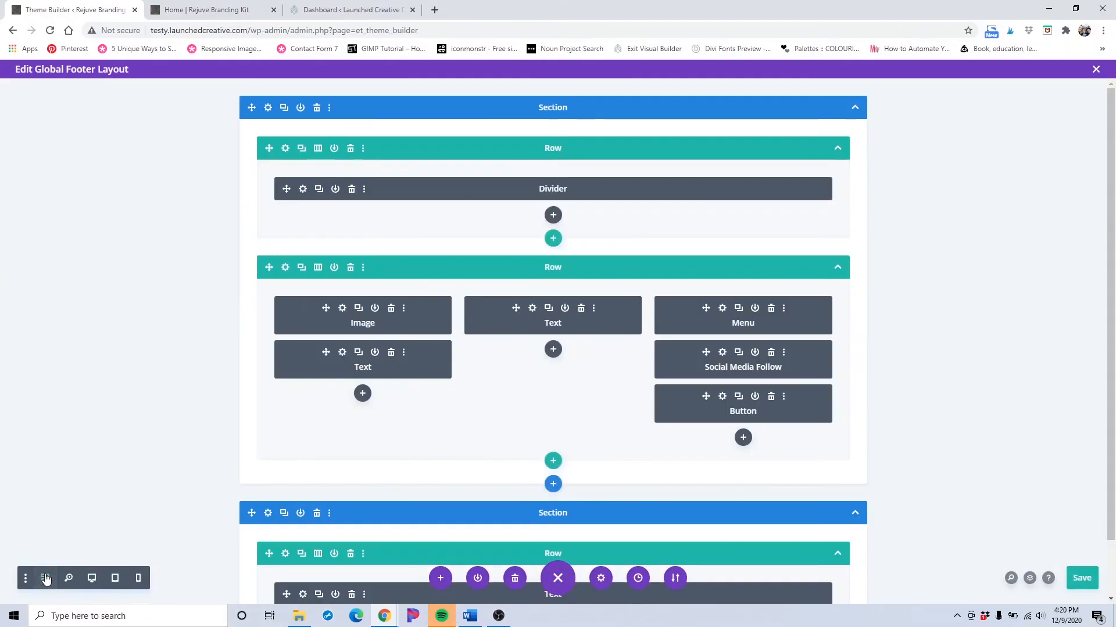
scroll(332, 362, "down", 1)
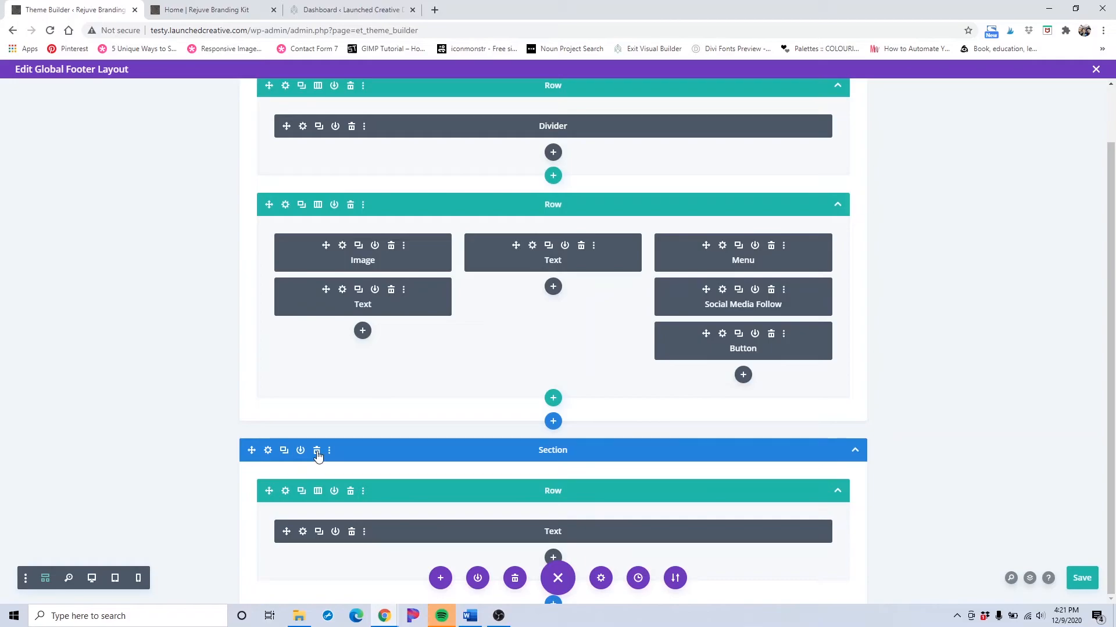
left_click(92, 579)
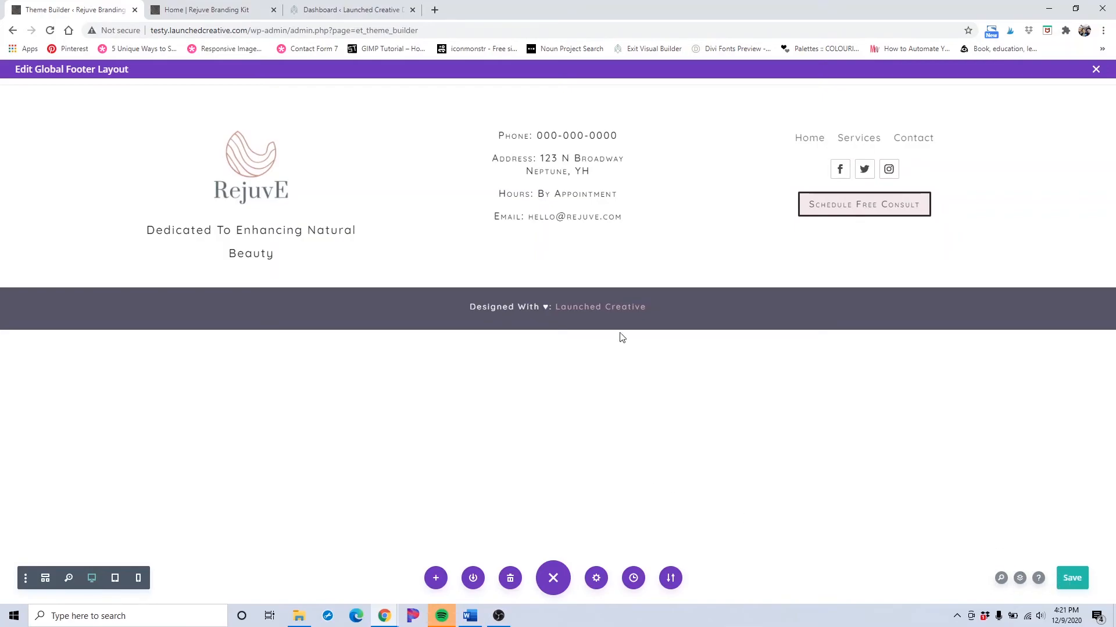
Check the "Designed With" credit's text module through the wireframe view, and go back to desktop view.
left_click(47, 578)
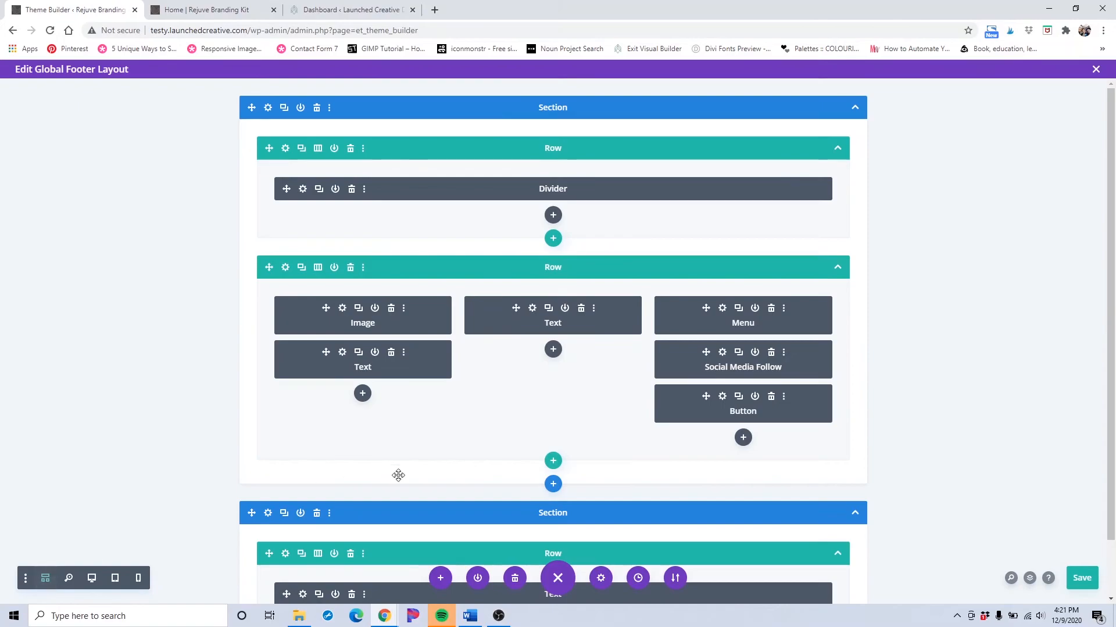
scroll(418, 506, "down", 1)
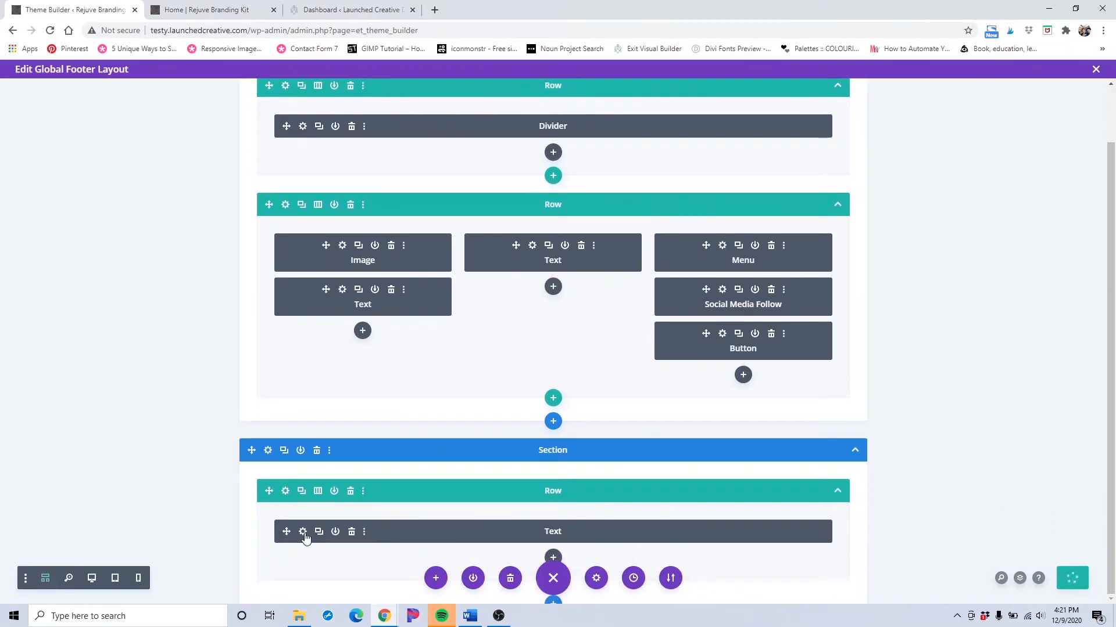
left_click(303, 532)
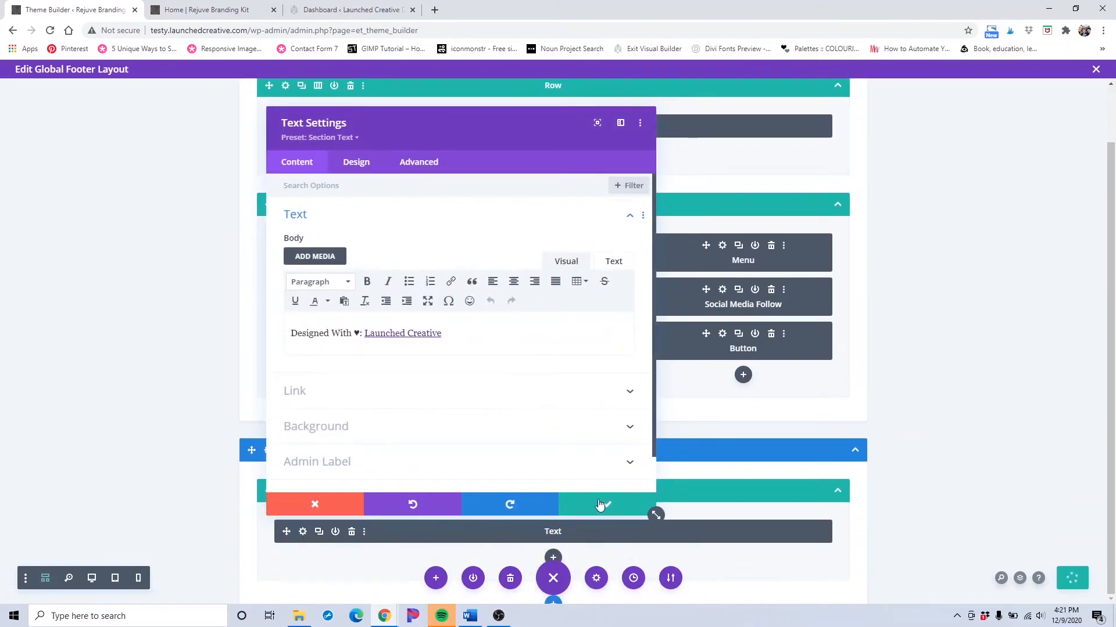
left_click(598, 510)
left_click(92, 580)
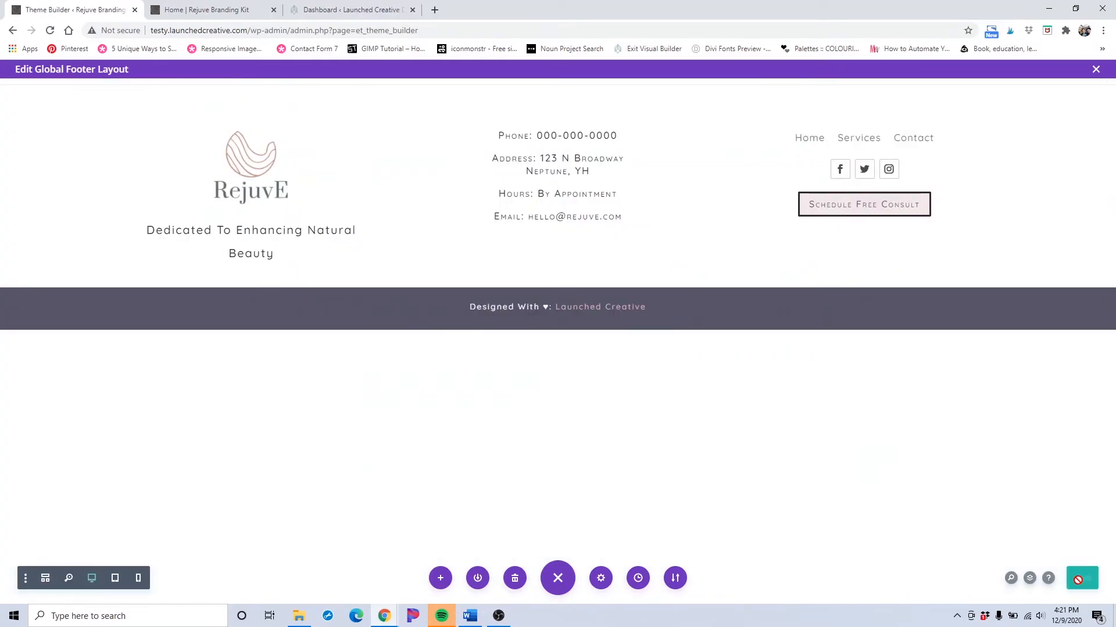
Save and exit the global footer layout, and open the 404 Page template's custom body for editing.
left_click(1081, 578)
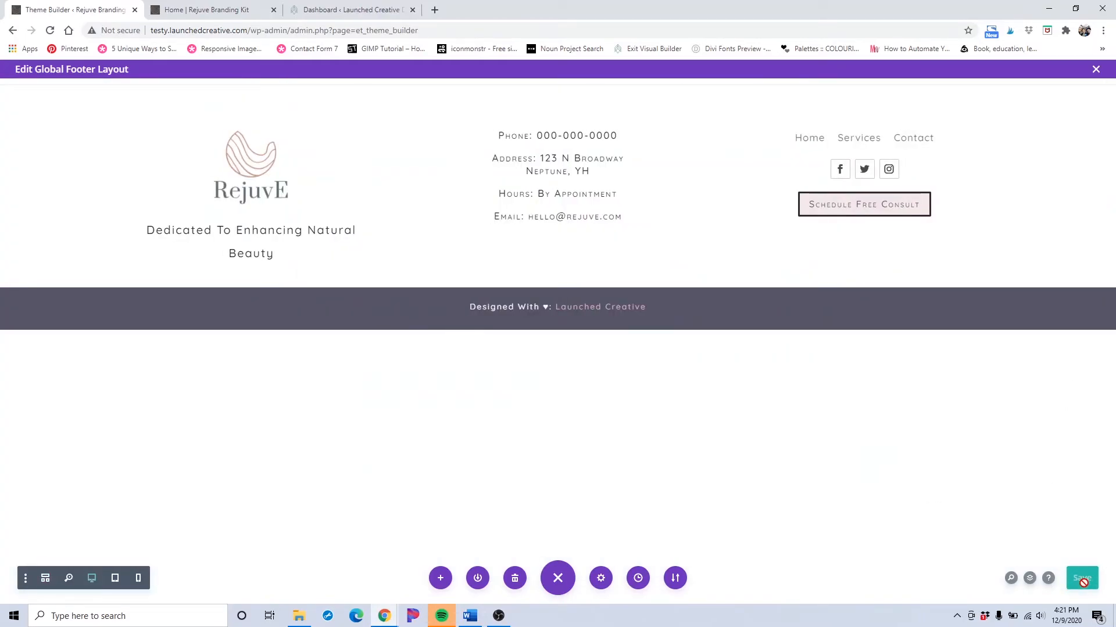
left_click(1096, 71)
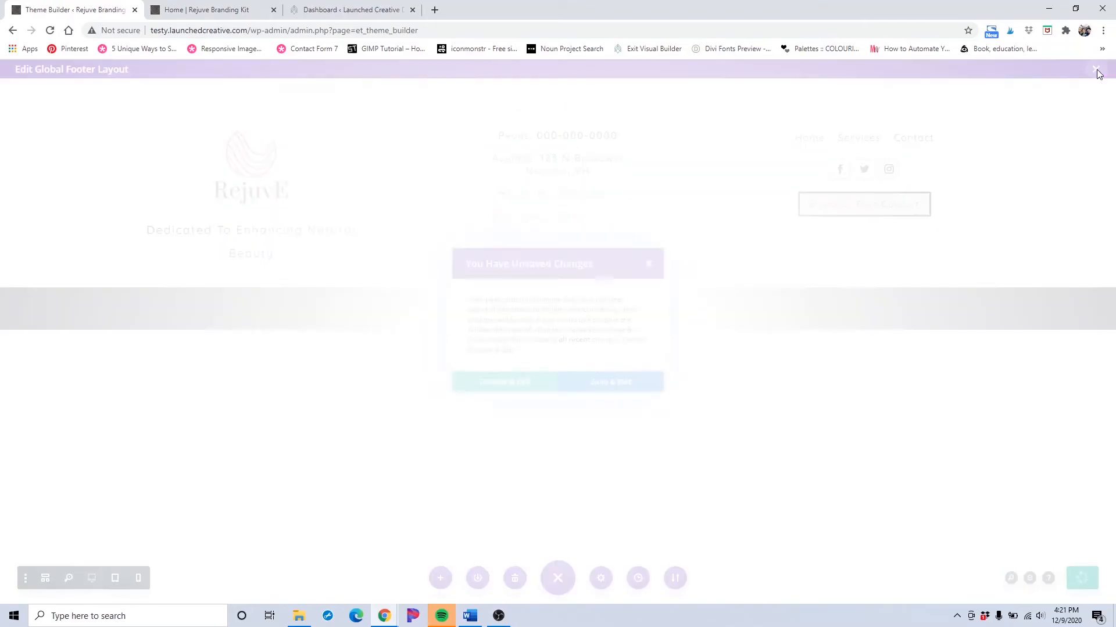
left_click(625, 391)
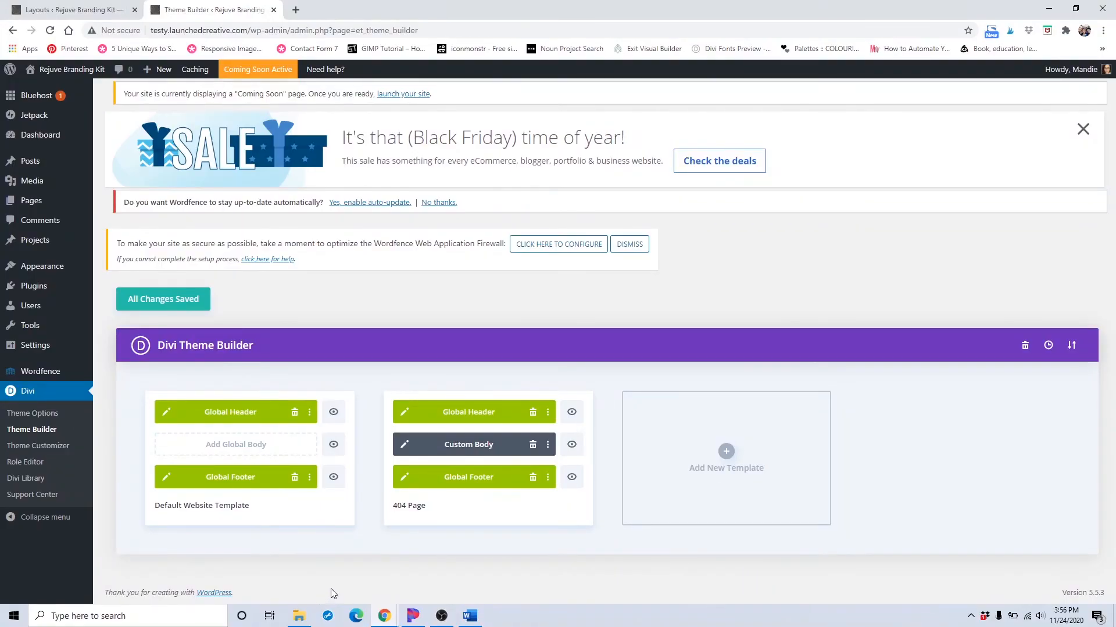
left_click(405, 447)
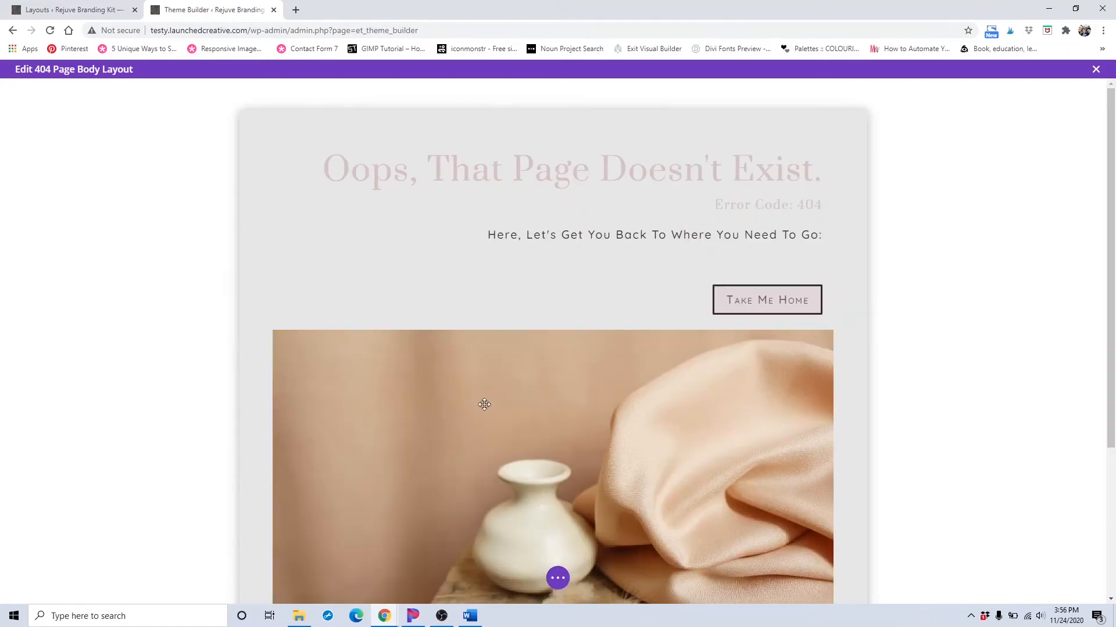
Try the saved pink swatches, including #d4afb9, as the 404 row's background colour, and settle on light grey #eaeaea.
scroll(700, 494, "down", 2)
scroll(701, 494, "up", 2)
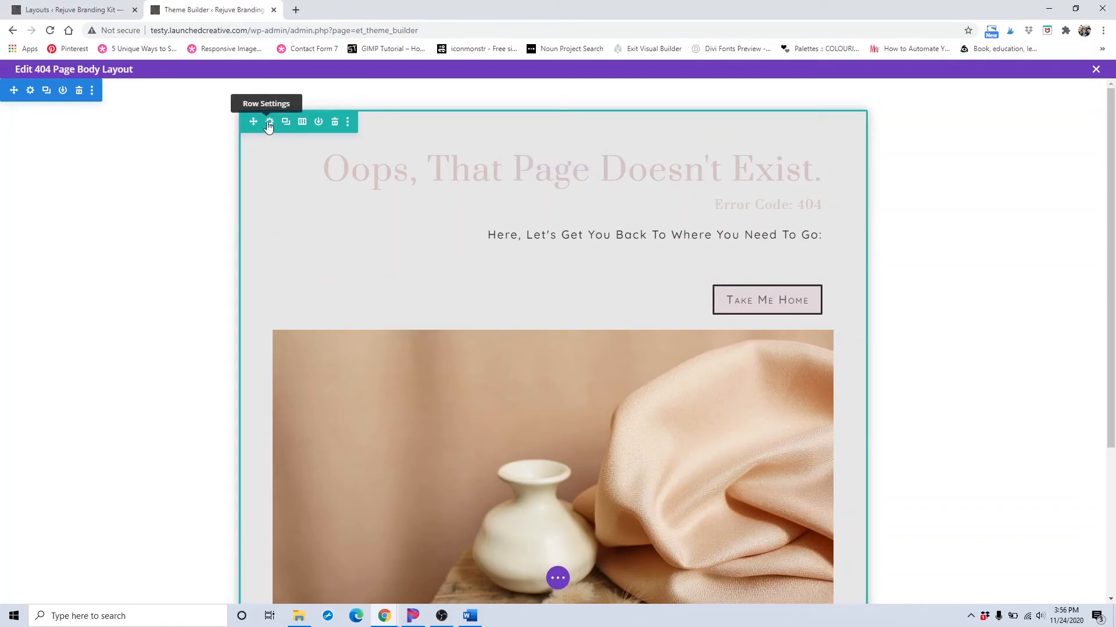
left_click(240, 172)
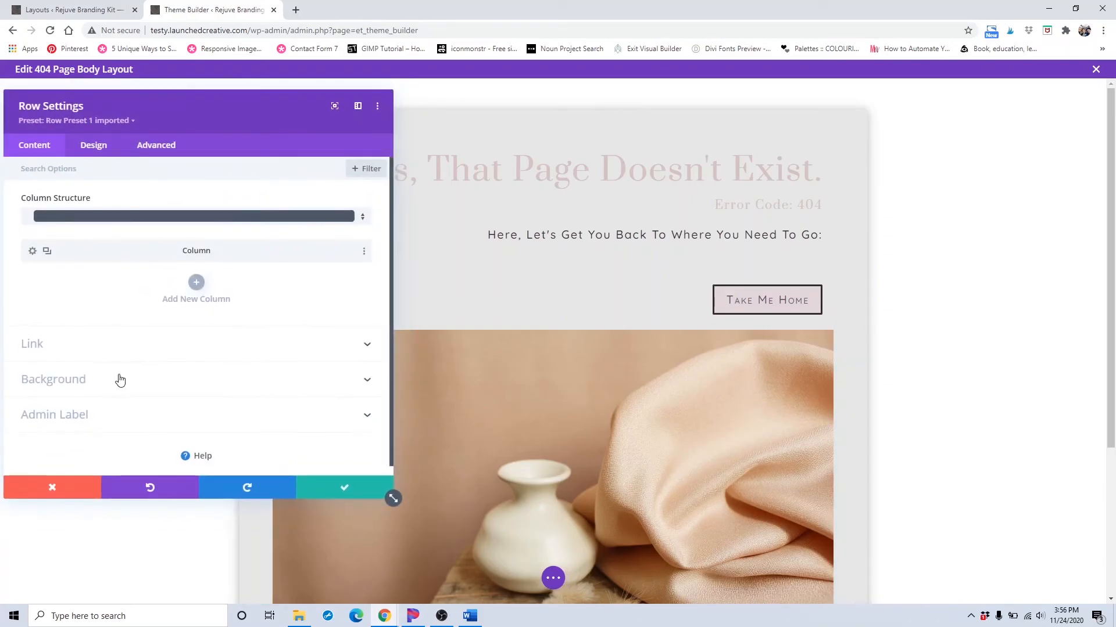
left_click(120, 379)
scroll(125, 366, "down", 3)
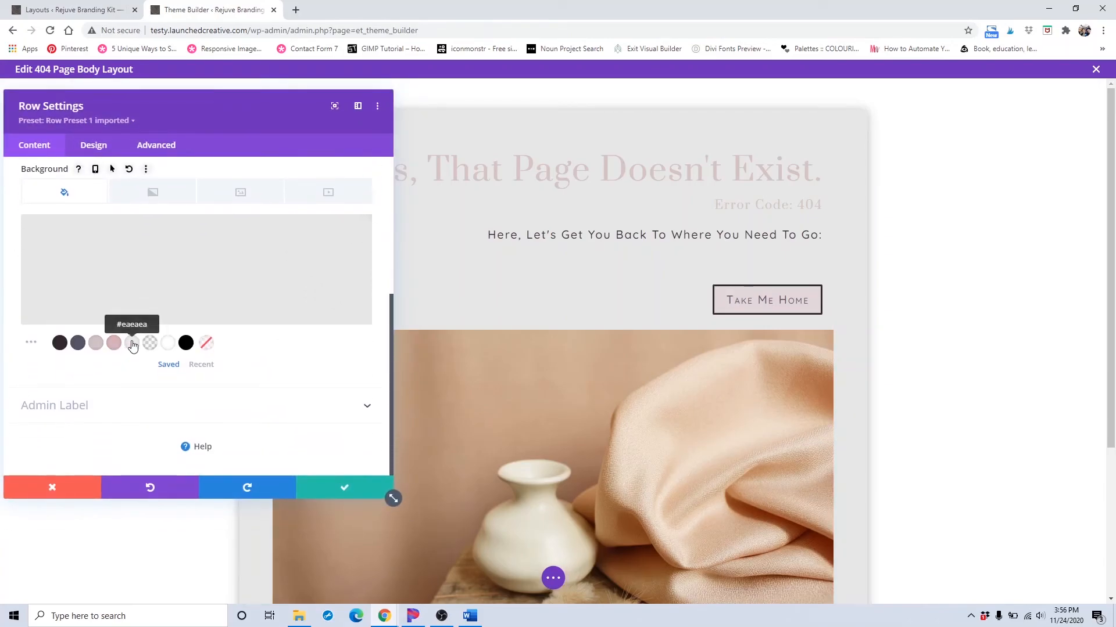
left_click(114, 346)
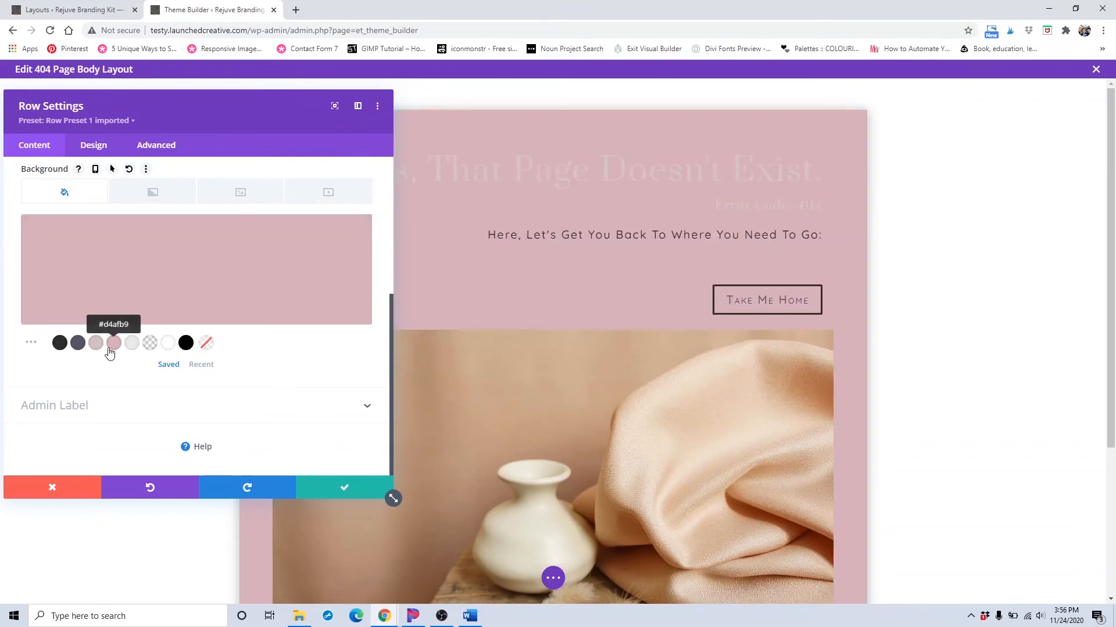
left_click(100, 348)
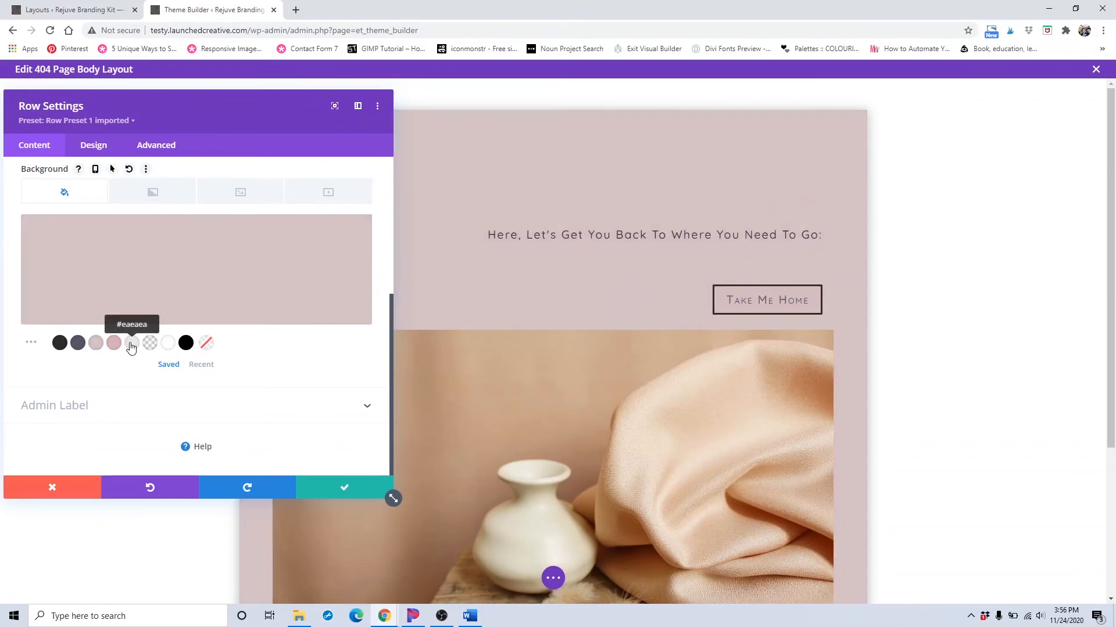
left_click(131, 346)
left_click(325, 492)
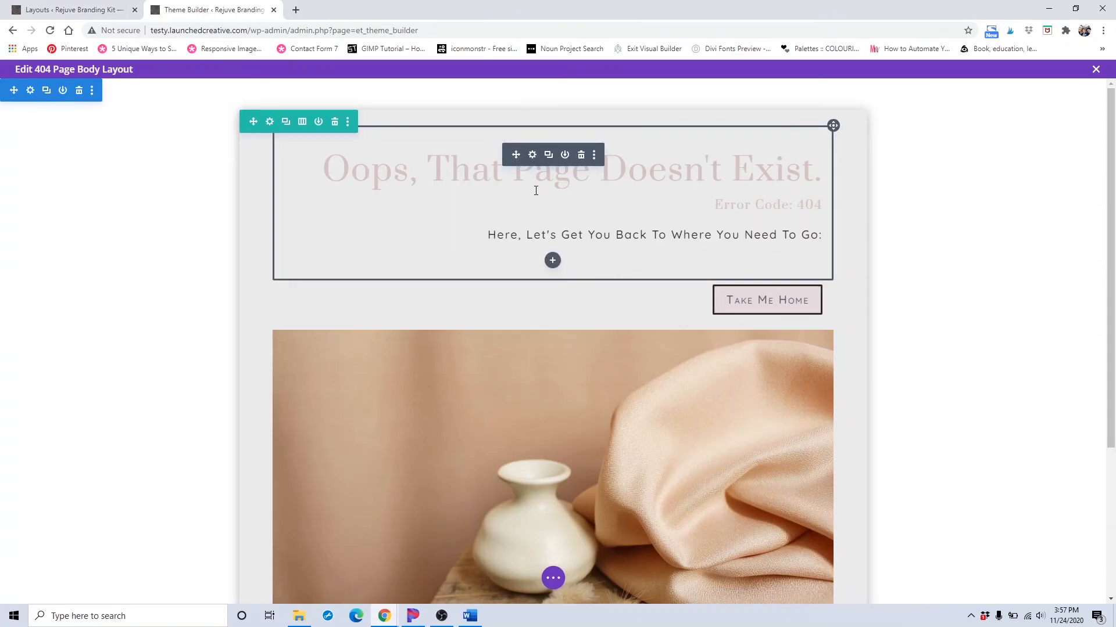
Change the H1 heading "Oops, That Page Doesn't Exist." to the saved dark slate colour and save the text module.
left_click(533, 156)
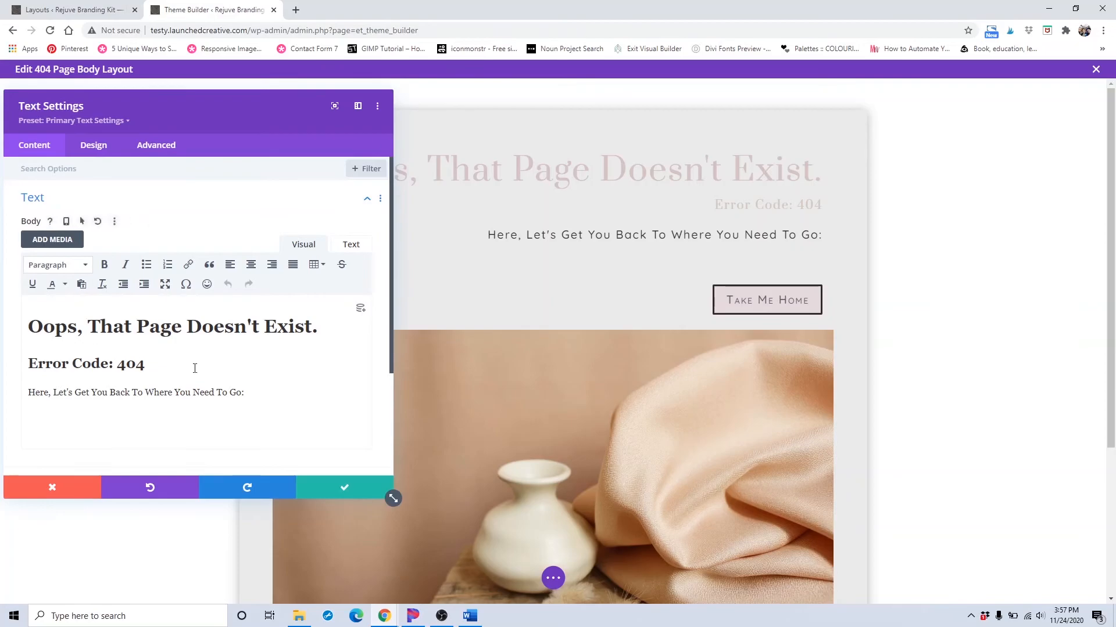
left_click(88, 146)
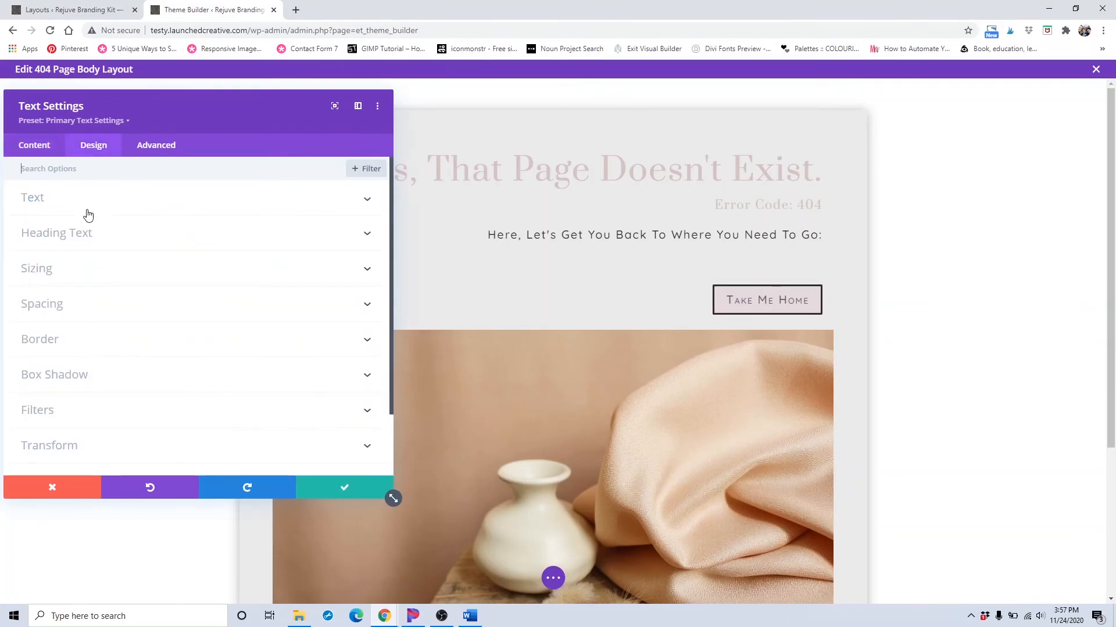
left_click(87, 234)
scroll(82, 376, "down", 1)
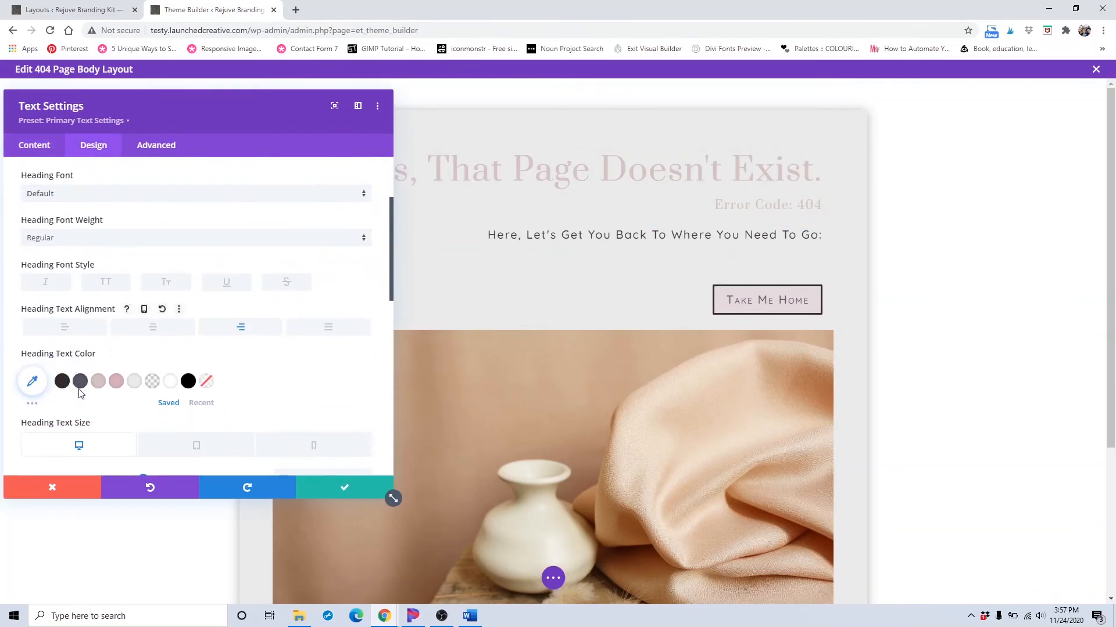
left_click(80, 382)
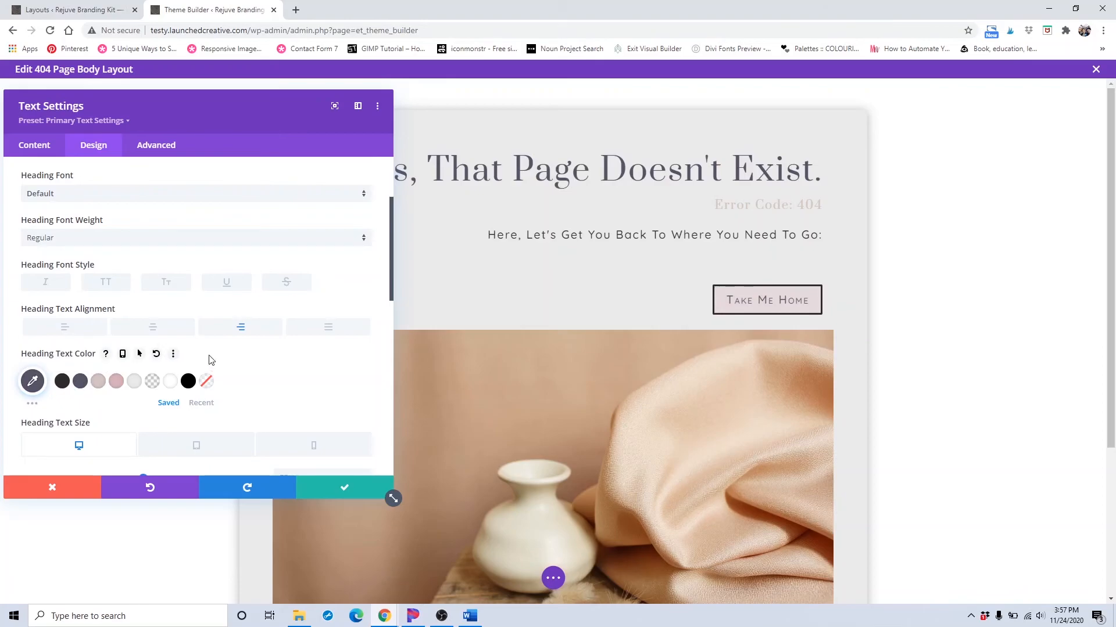
left_click(320, 499)
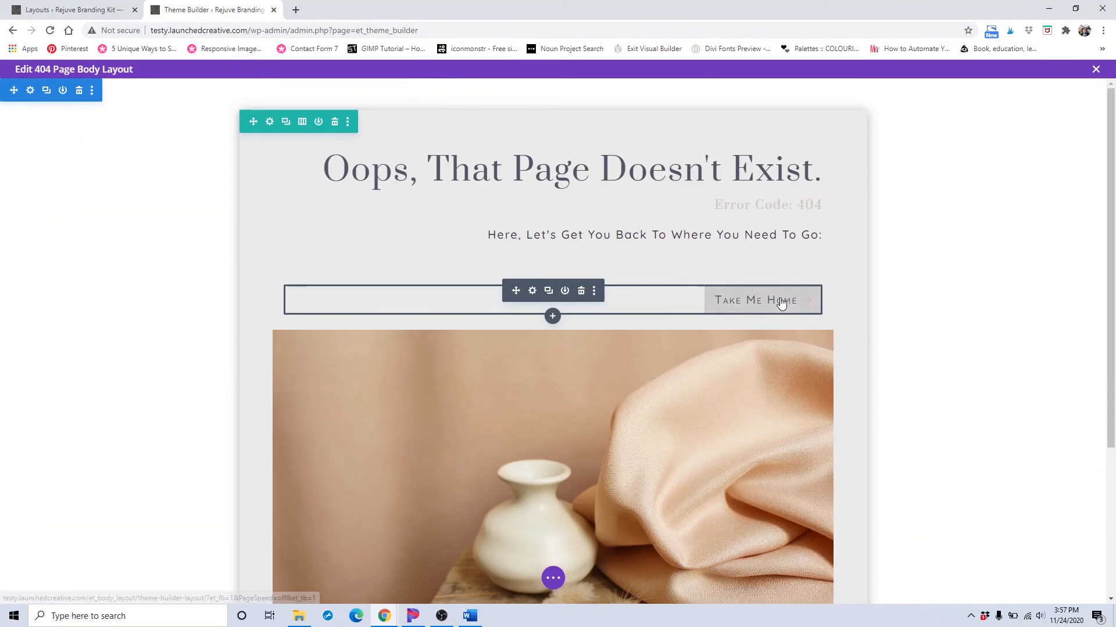
Link the Take Me Home button to the Home page through its dynamic page link, and save the button settings.
left_click(533, 290)
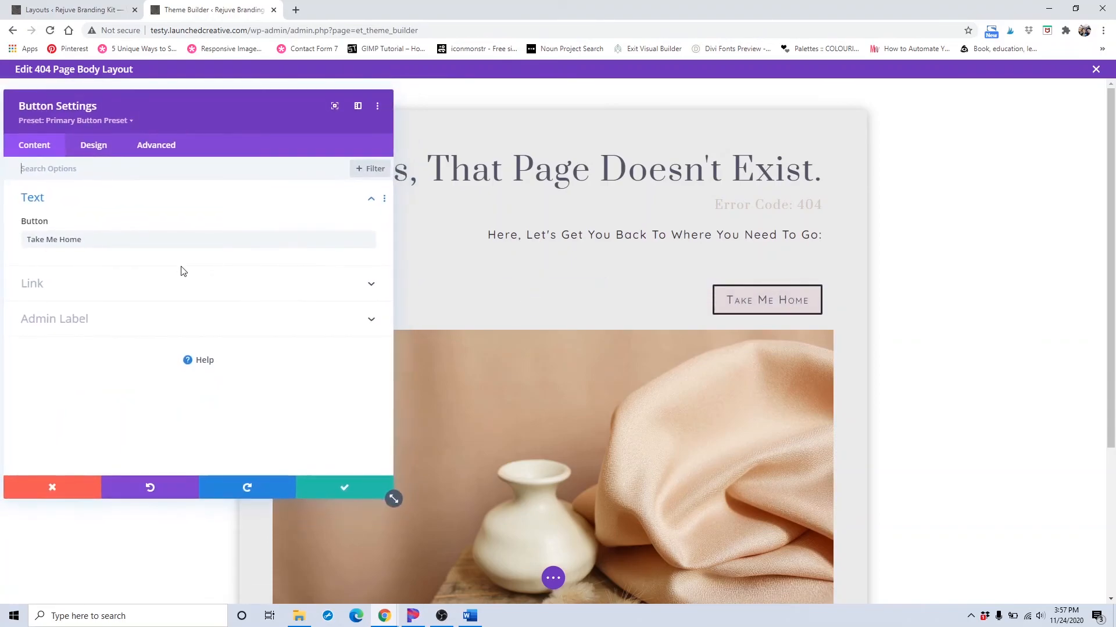
triple_click(239, 234)
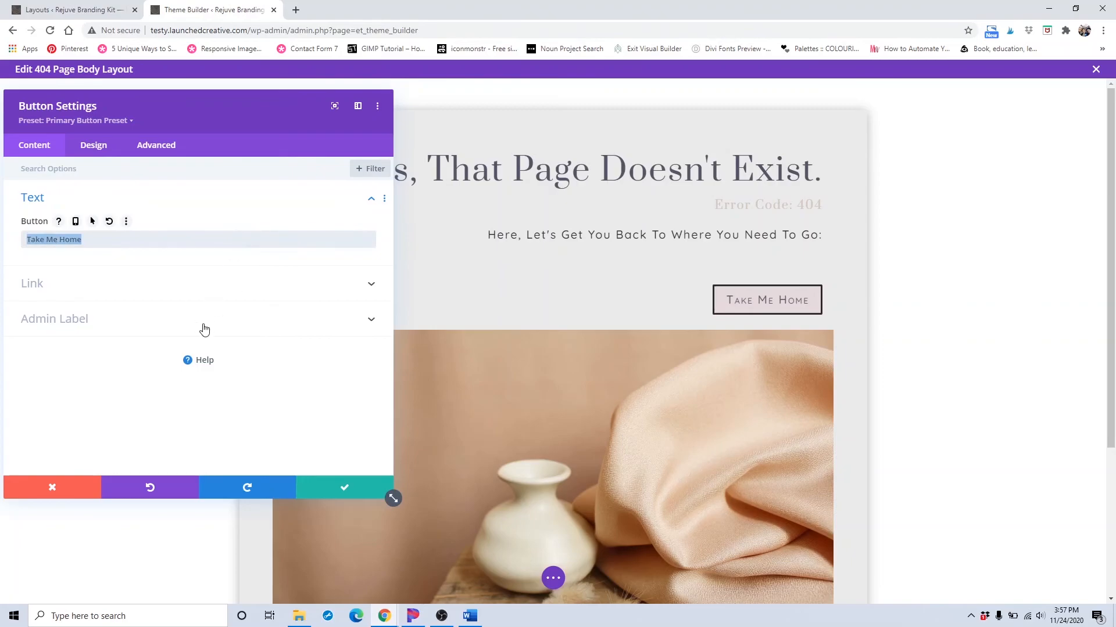
left_click(227, 298)
left_click(47, 286)
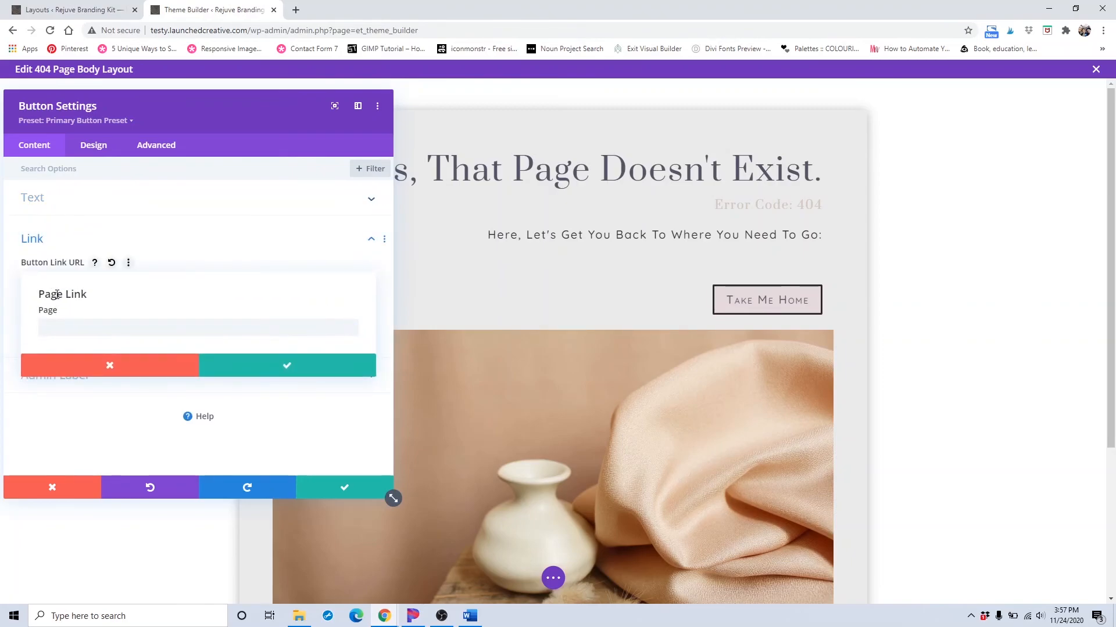
left_click(89, 330)
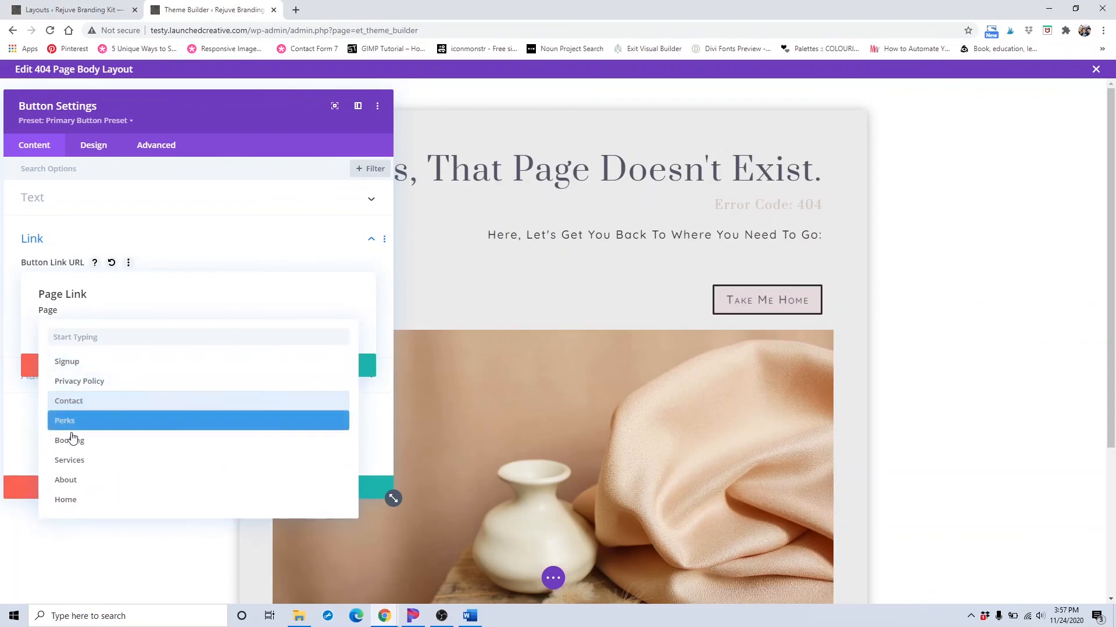
left_click(67, 501)
left_click(259, 370)
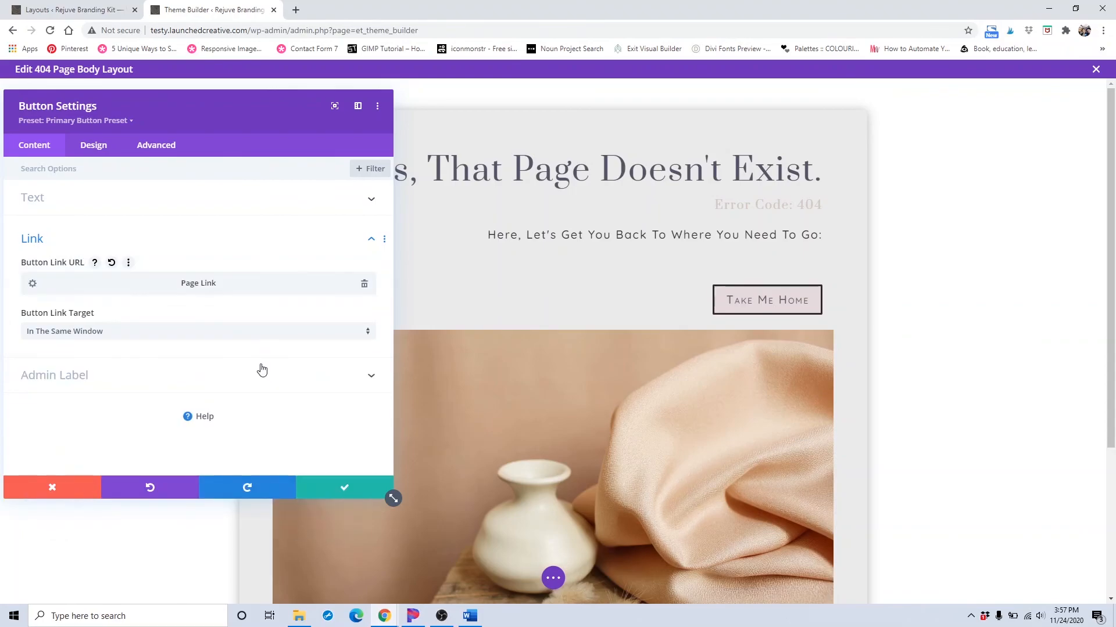
left_click(343, 499)
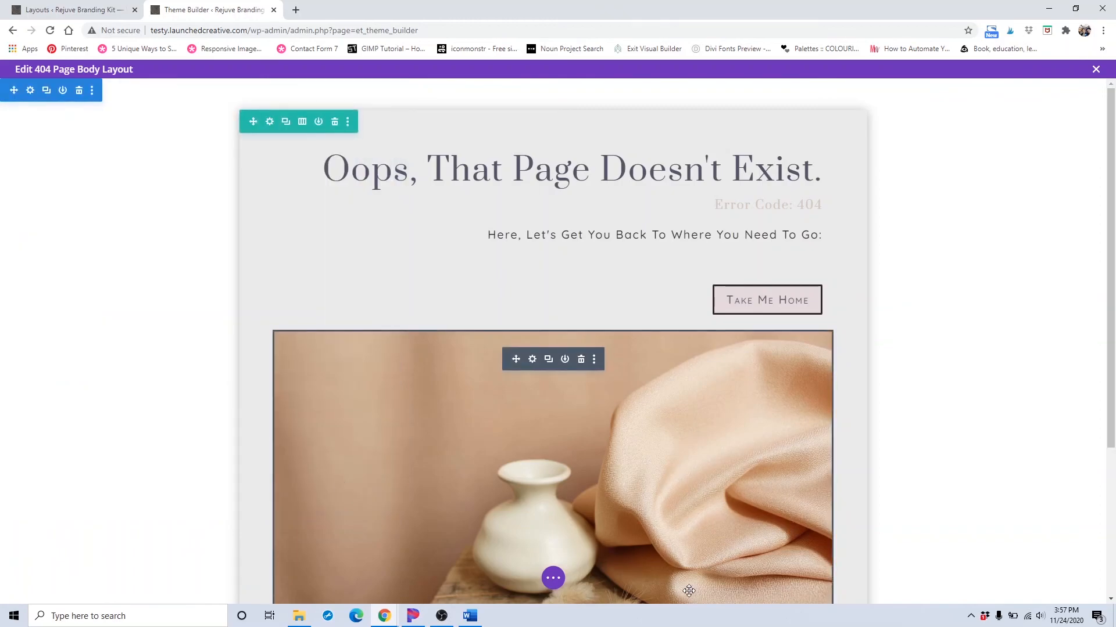
Check the vase image's settings and the media chooser for replacing it, and close both.
scroll(668, 498, "down", 4)
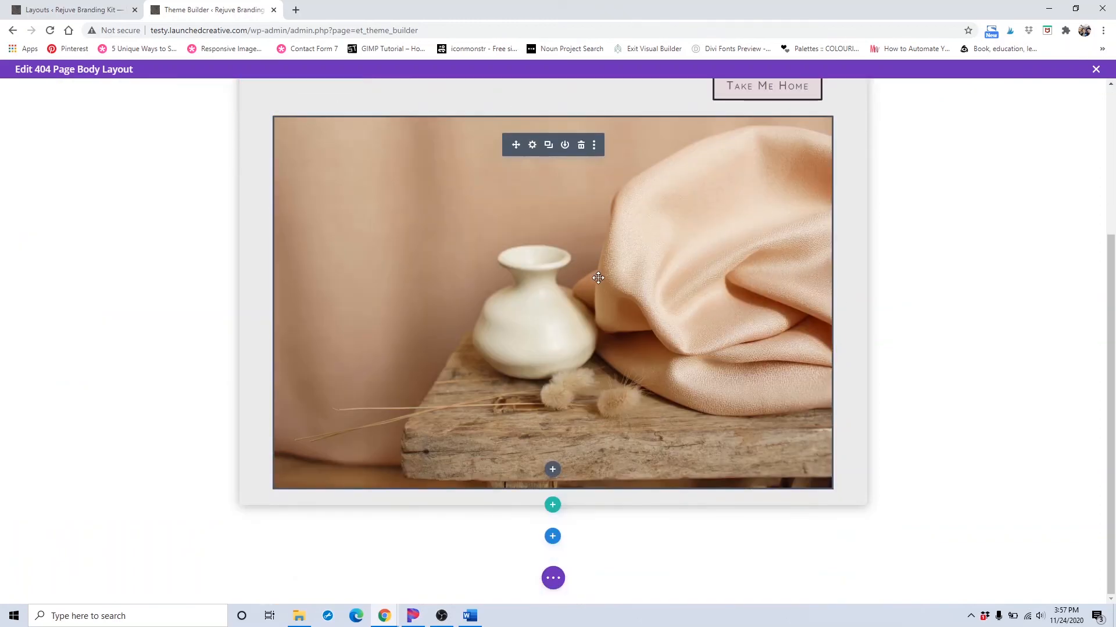
left_click(532, 150)
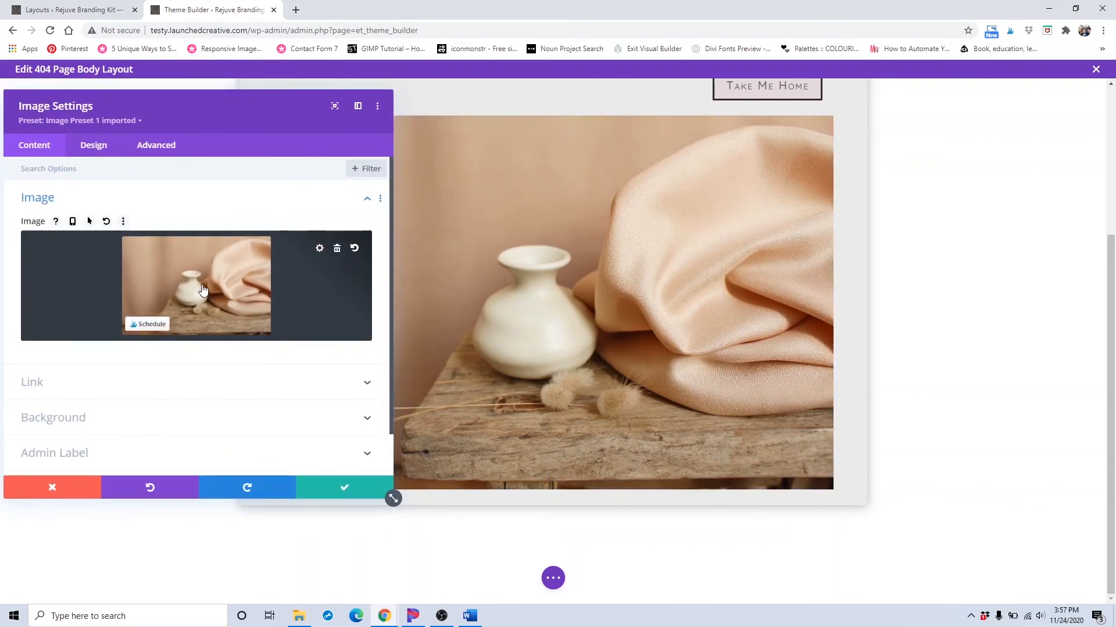
left_click(203, 290)
left_click(1082, 94)
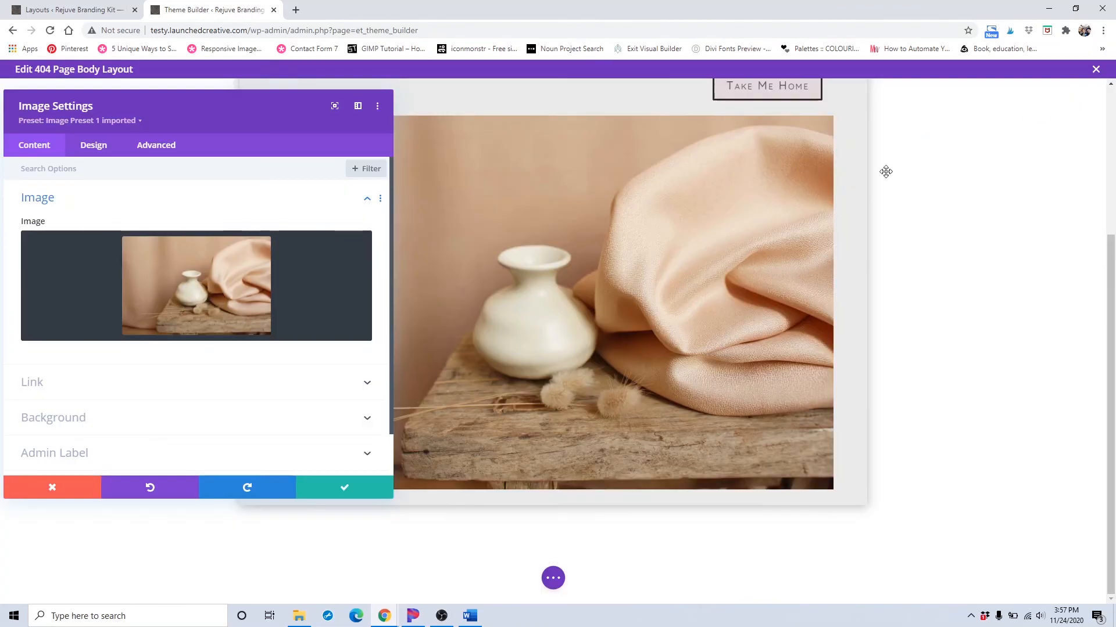
left_click(358, 486)
Save the 404 page body layout and exit to the Theme Builder's template overview.
left_click(555, 579)
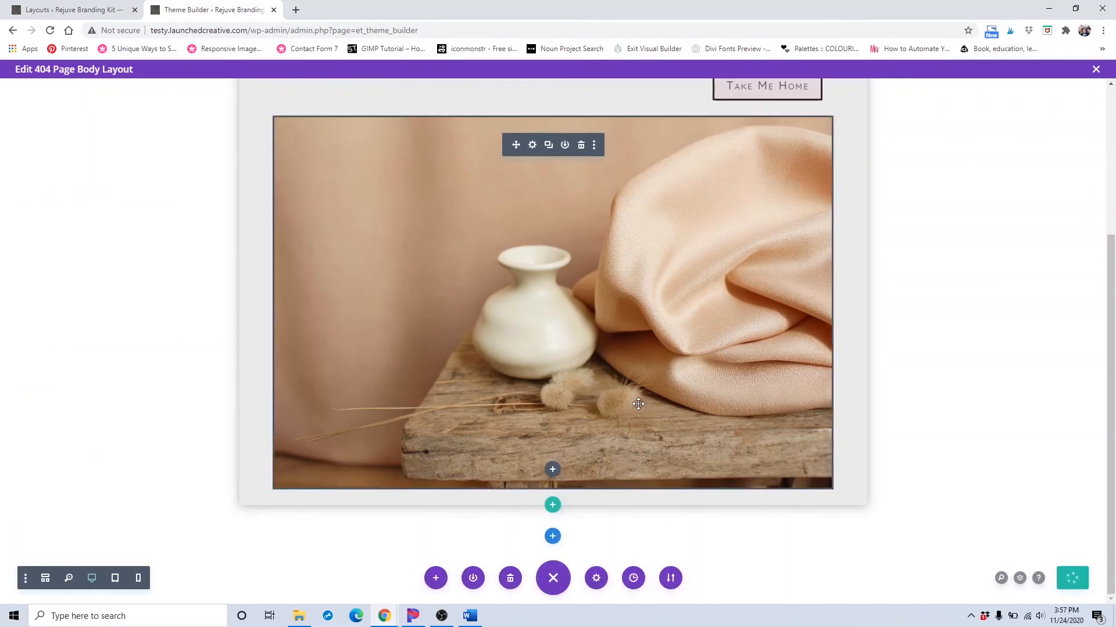
scroll(639, 407, "up", 3)
scroll(638, 404, "up", 2)
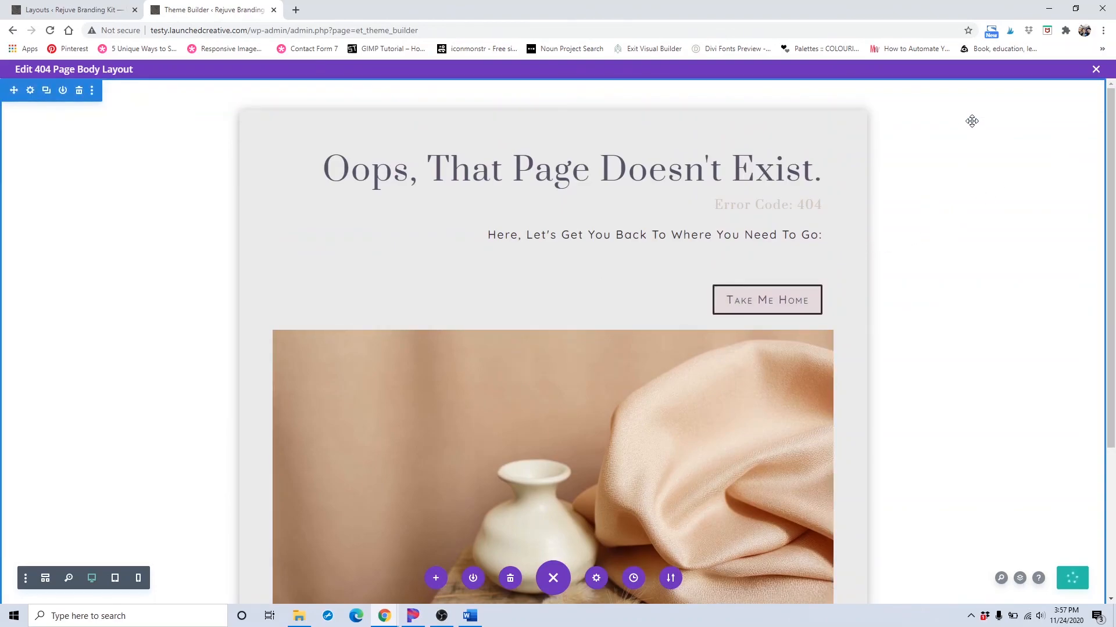
left_click(1096, 69)
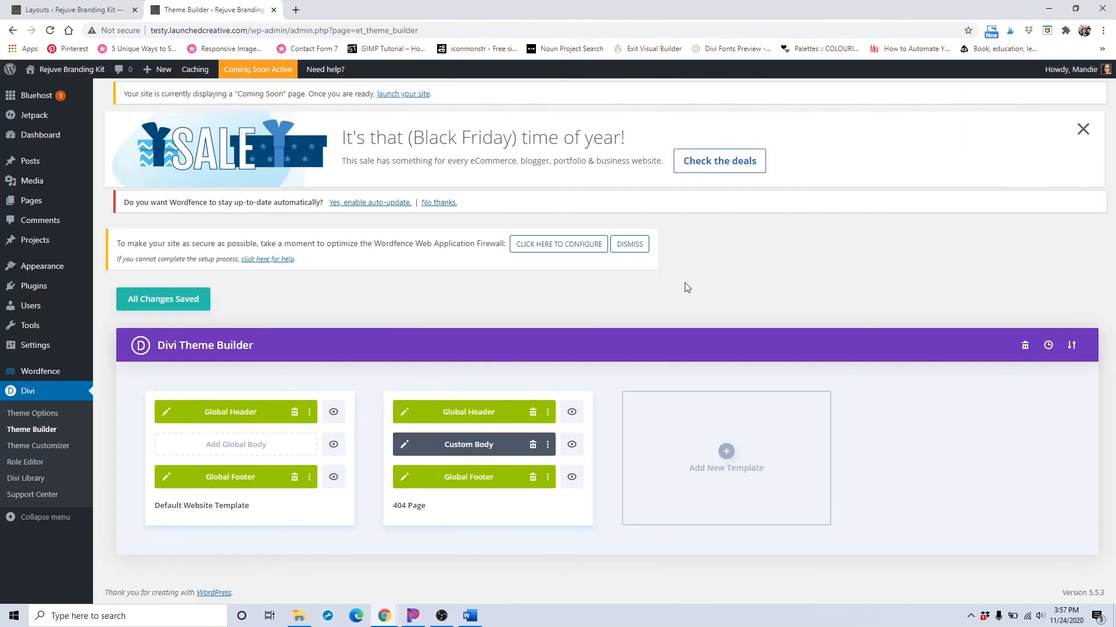